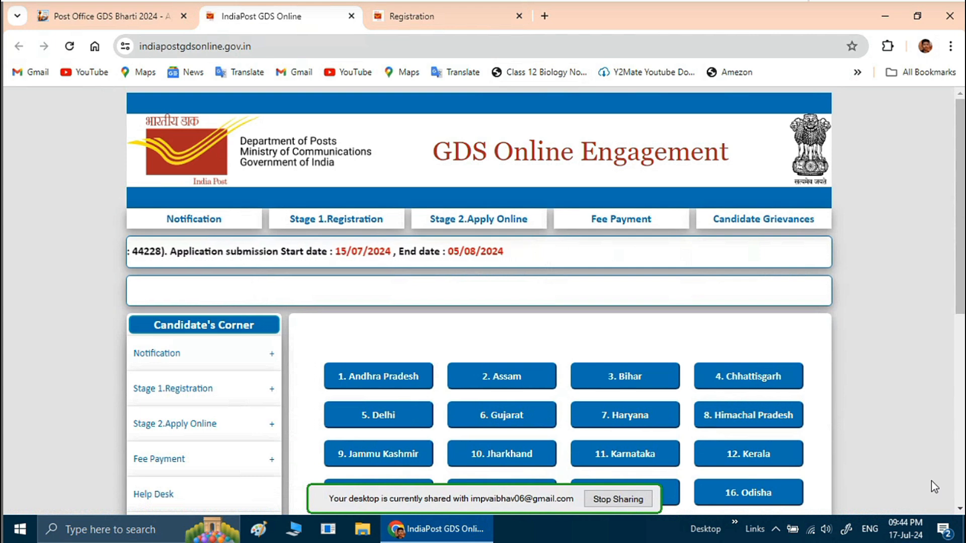
Look over the Stage 1, Stage 2 and Fee Payment menus, then return to the GDS Bharti 2024 article.
{"action": "mouse_move", "coordinate": [336, 219]}
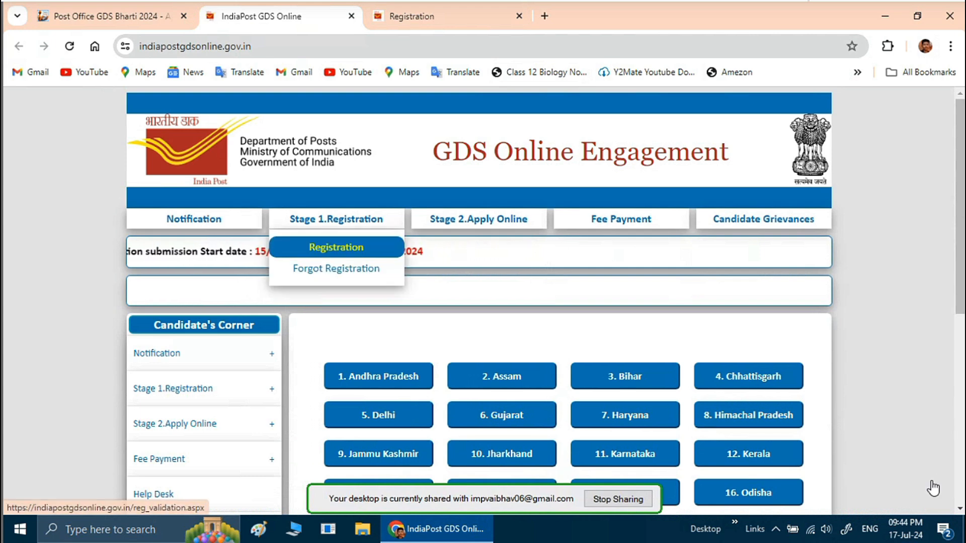
{"action": "mouse_move", "coordinate": [478, 219]}
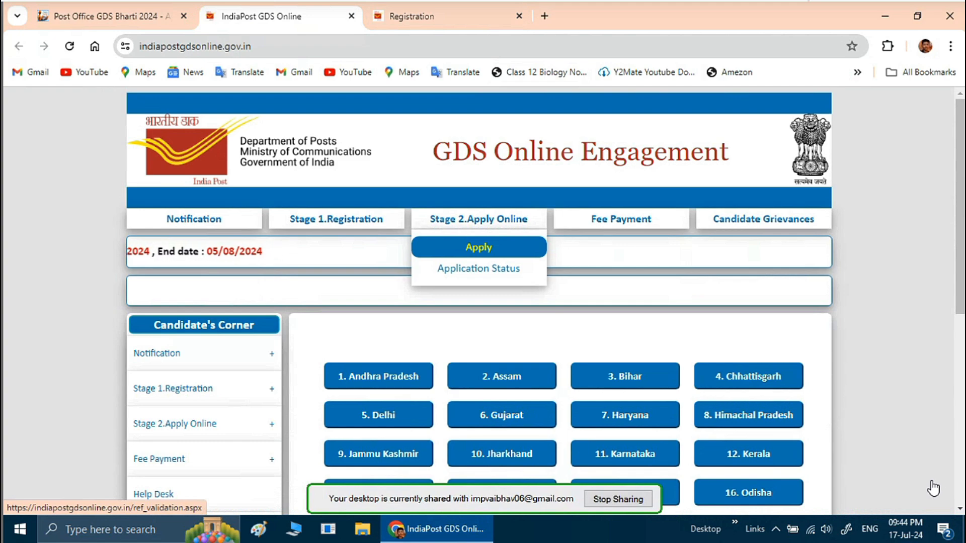
{"action": "mouse_move", "coordinate": [621, 220]}
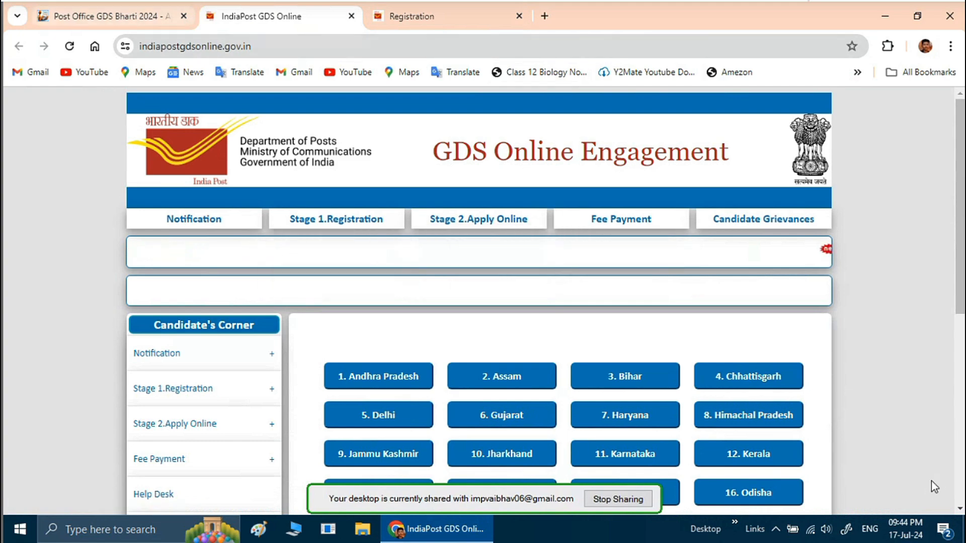
{"action": "key", "text": "ctrl+shift+Tab"}
{"action": "scroll", "coordinate": [932, 481], "scroll_direction": "up", "scroll_amount": 2}
Review the 44228-post vacancy table, eligibility and important dates, then go back to the IndiaPost GDS Online portal.
{"action": "scroll", "coordinate": [931, 481], "scroll_direction": "up", "scroll_amount": 1}
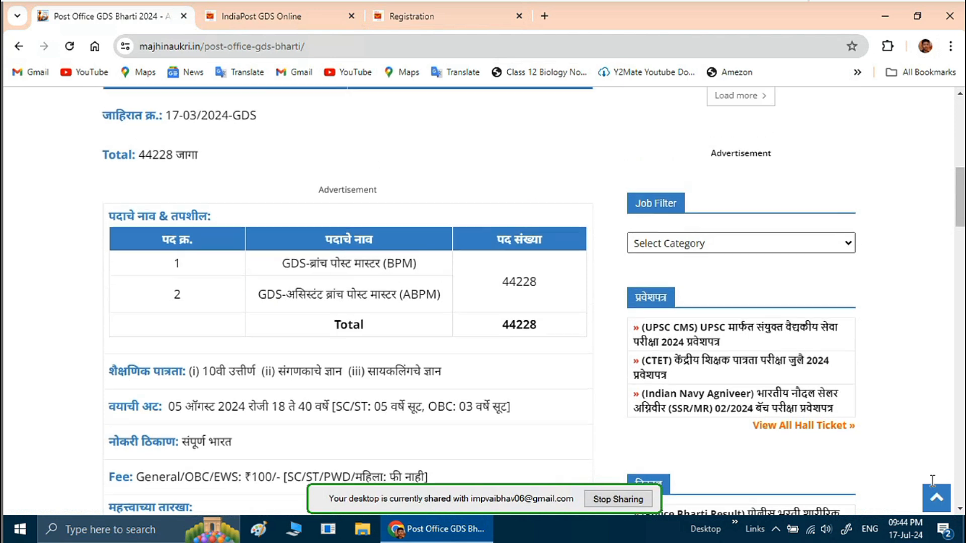
{"action": "scroll", "coordinate": [931, 481], "scroll_direction": "down", "scroll_amount": 1}
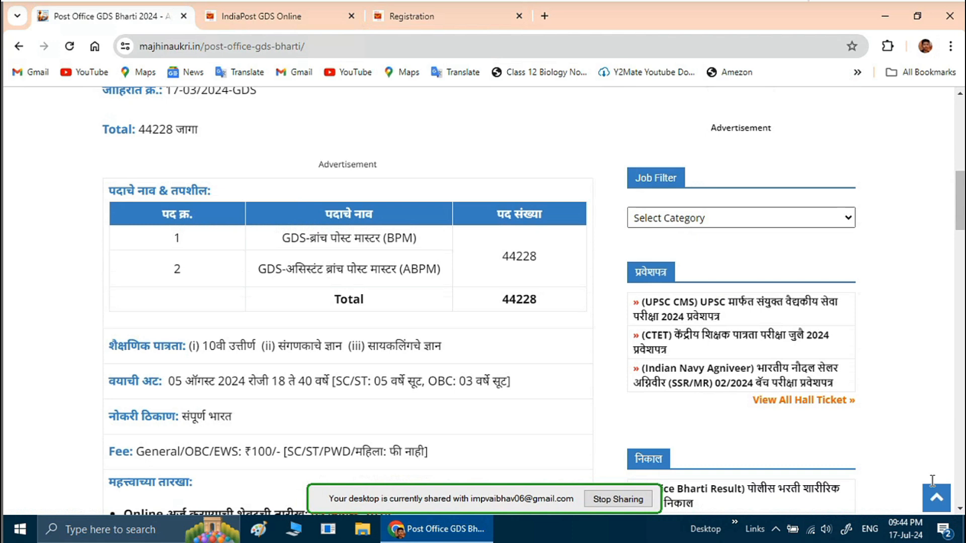
{"action": "scroll", "coordinate": [932, 481], "scroll_direction": "down", "scroll_amount": 1}
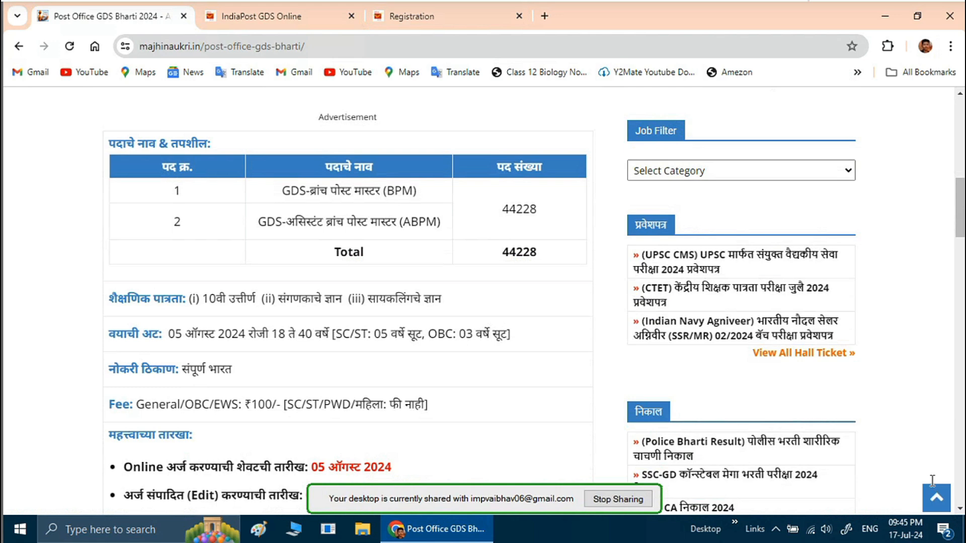
{"action": "scroll", "coordinate": [932, 481], "scroll_direction": "down", "scroll_amount": 1}
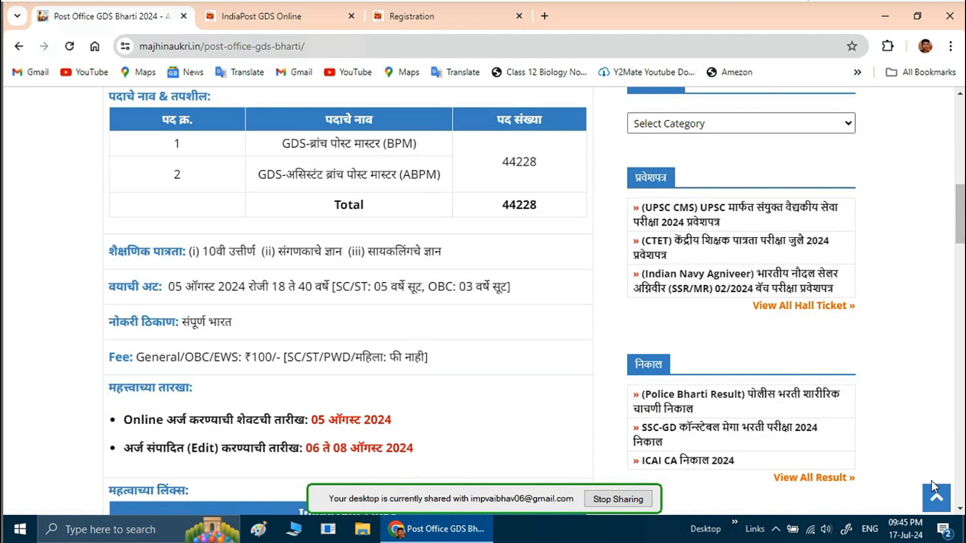
{"action": "scroll", "coordinate": [931, 481], "scroll_direction": "up", "scroll_amount": 3}
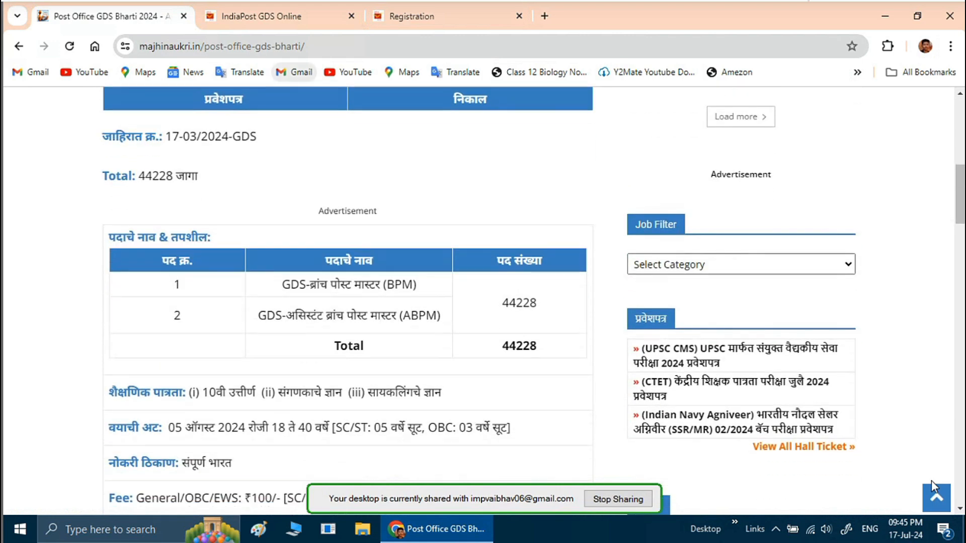
{"action": "key", "text": "ctrl+Tab"}
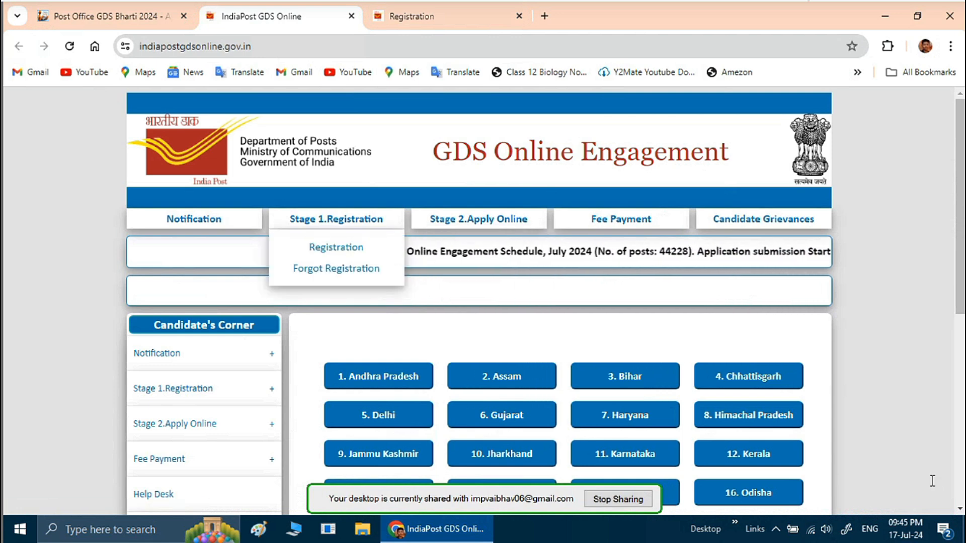
Open the Stage 1 Registration form, paste the applicant's mobile number and request its OTP.
{"action": "left_click", "coordinate": [336, 247]}
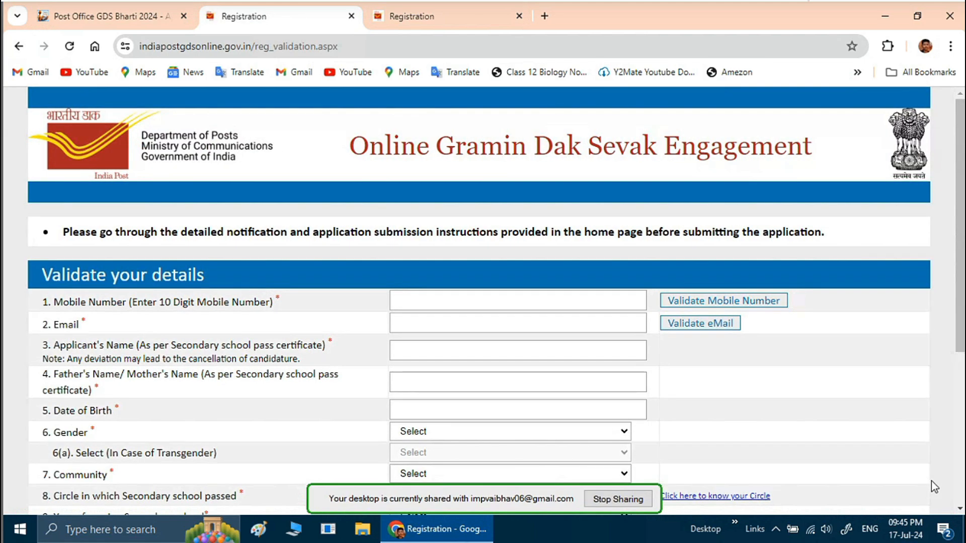
{"action": "scroll", "coordinate": [931, 481], "scroll_direction": "down", "scroll_amount": 2}
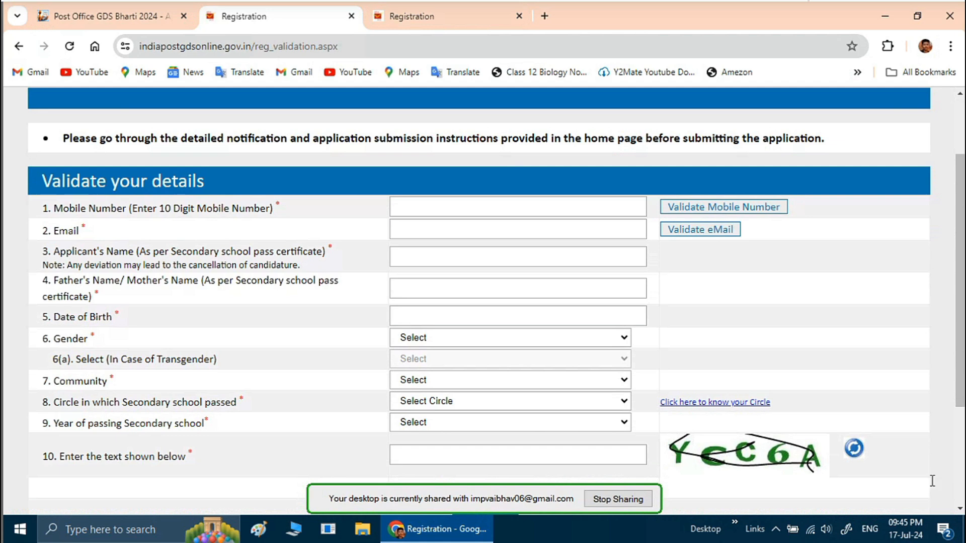
{"action": "key", "text": "Tab"}
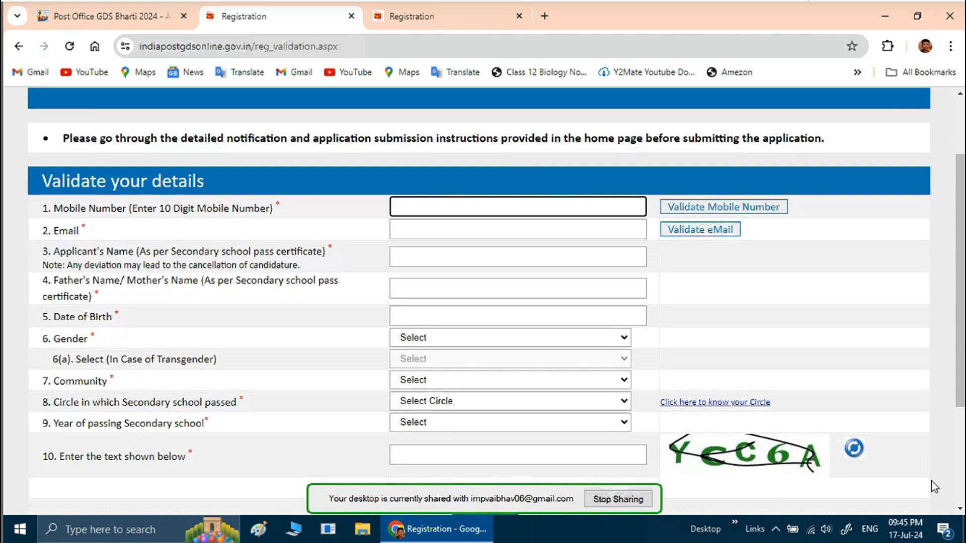
{"action": "key", "text": "ctrl+v"}
{"action": "key", "text": "Return"}
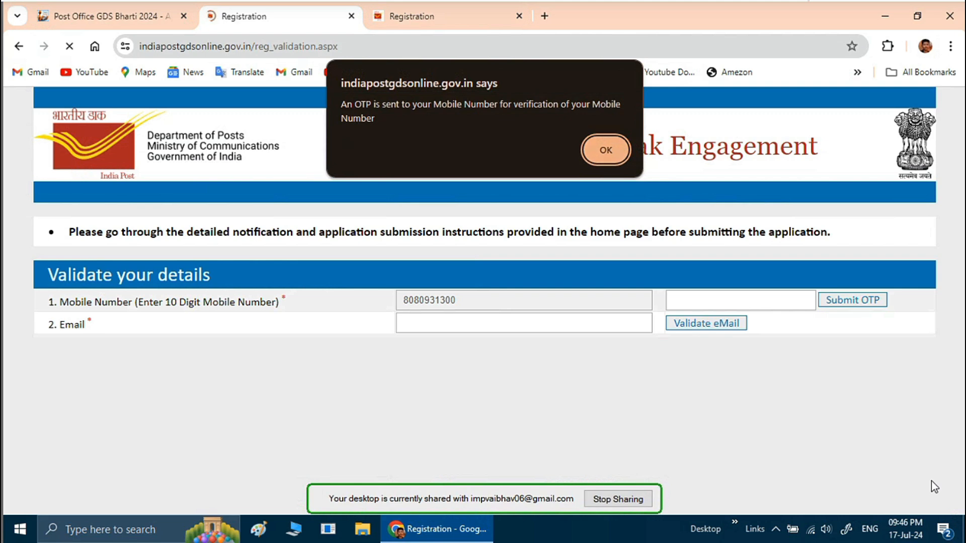
Enter the SMS OTP to validate the mobile number.
{"action": "key", "text": "Return"}
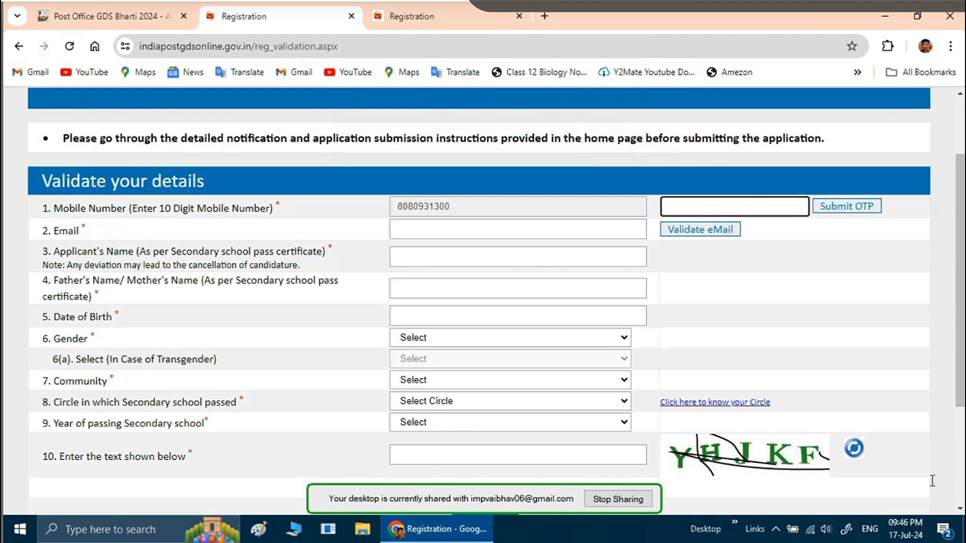
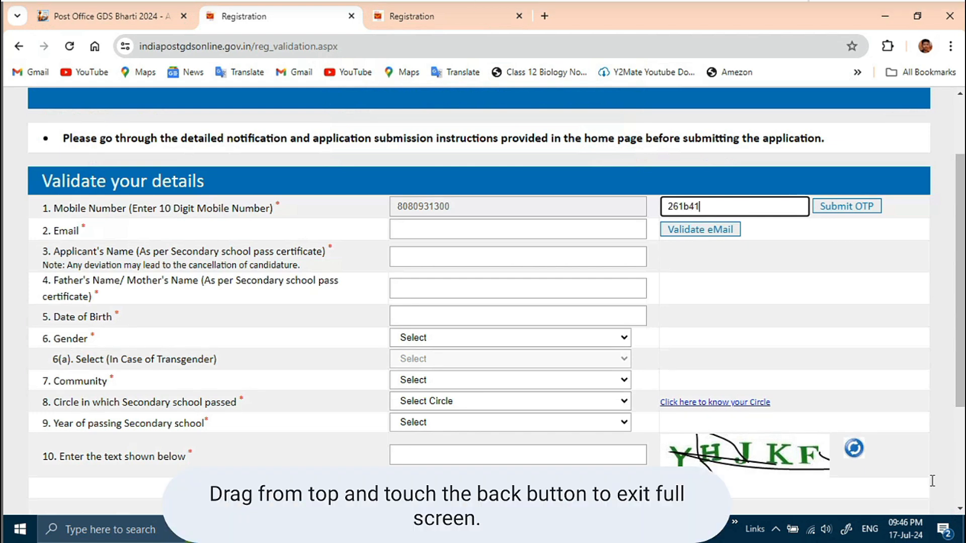
{"action": "key", "text": "Return"}
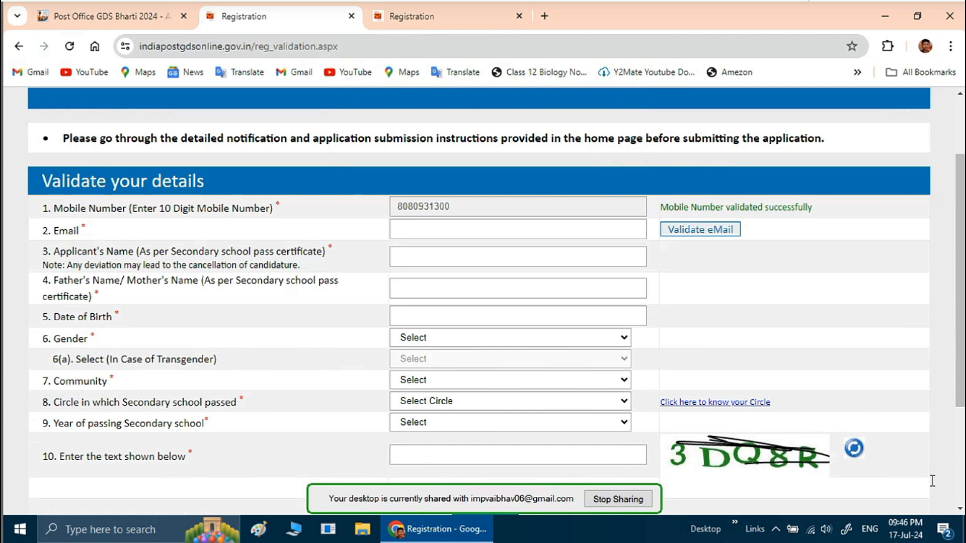
Paste the applicant's e-mail address, request its OTP and submit the e-mail OTP for validation.
{"action": "key", "text": "Tab"}
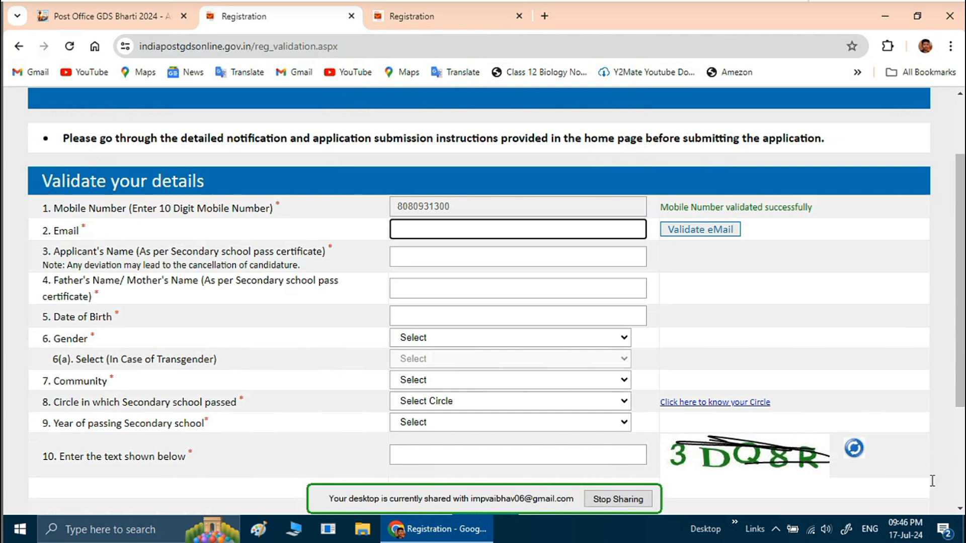
{"action": "key", "text": "ctrl+v"}
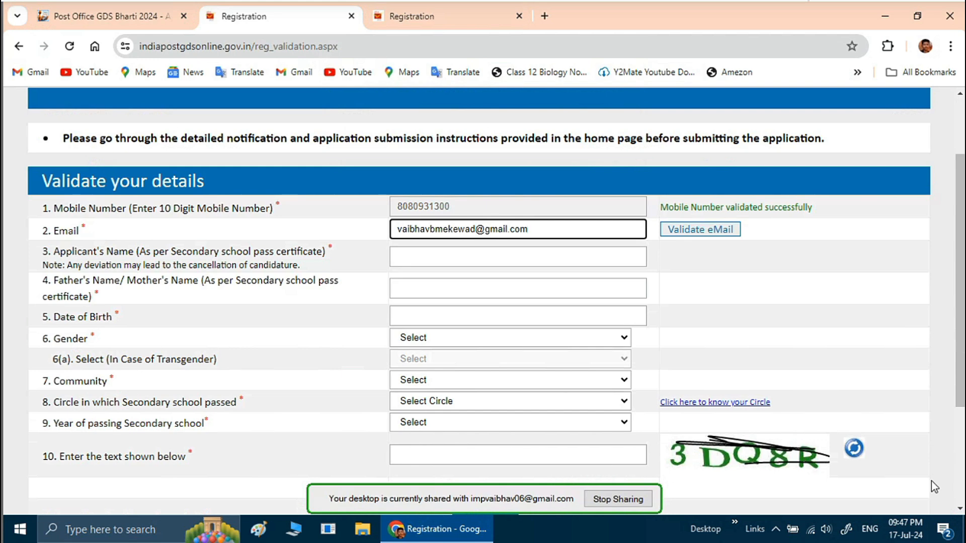
{"action": "left_click", "coordinate": [931, 480]}
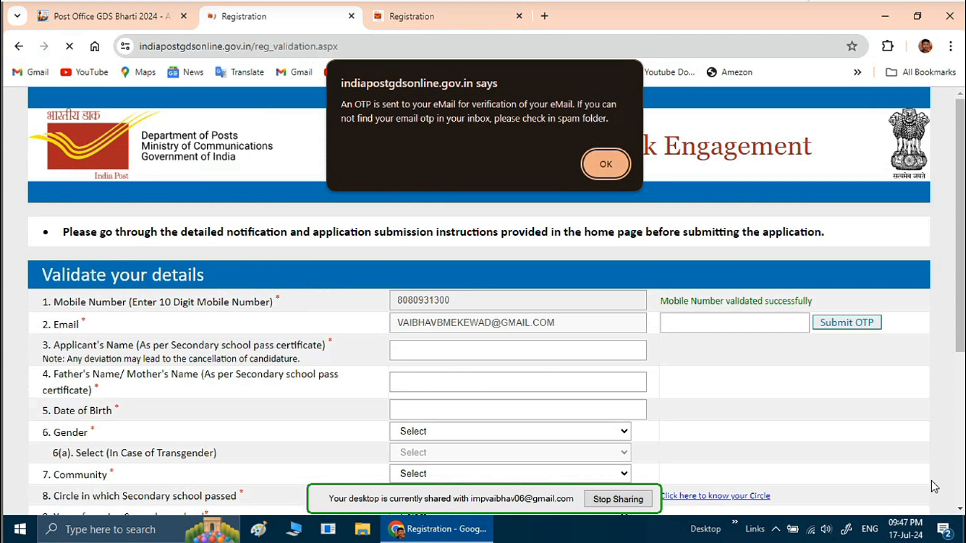
{"action": "key", "text": "Return"}
{"action": "scroll", "coordinate": [931, 480], "scroll_direction": "down", "scroll_amount": 2}
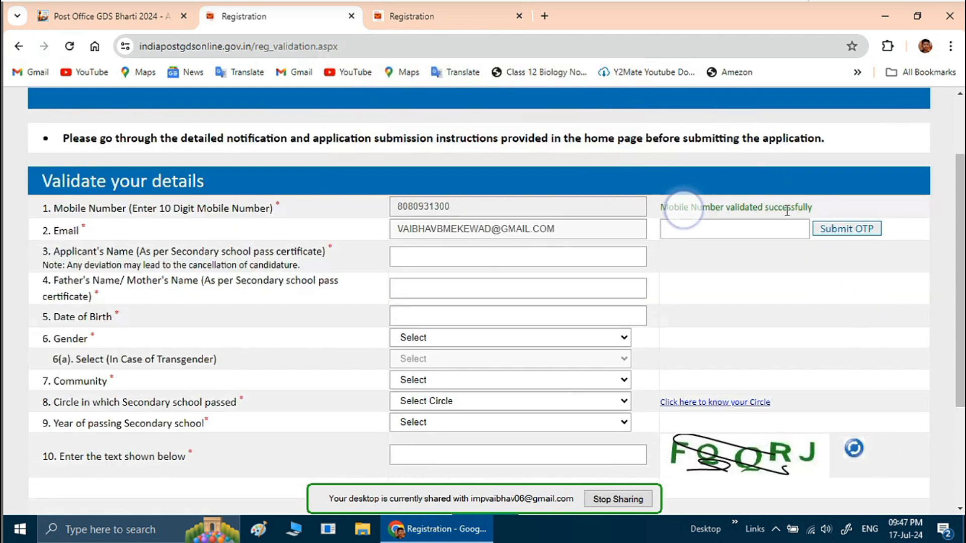
{"action": "left_click", "coordinate": [769, 230]}
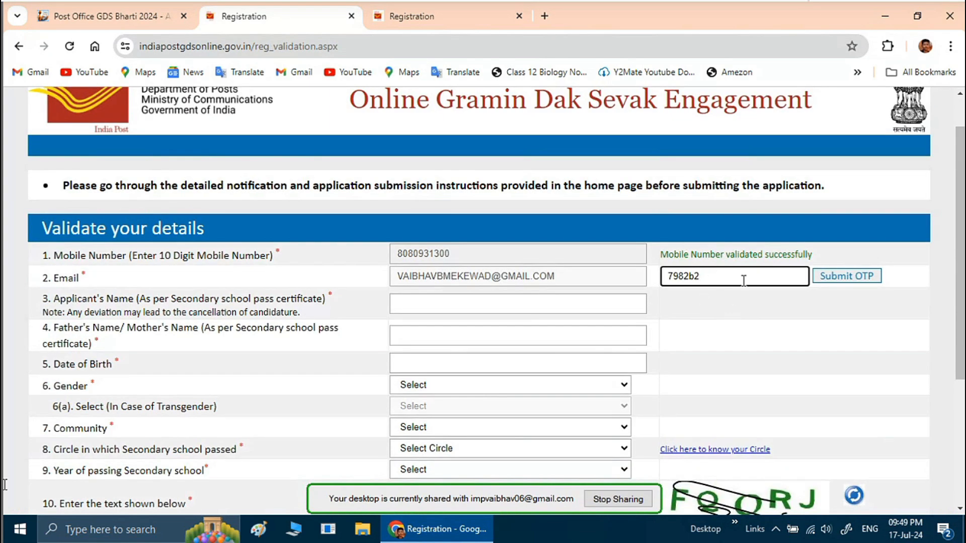
{"action": "left_click", "coordinate": [841, 282]}
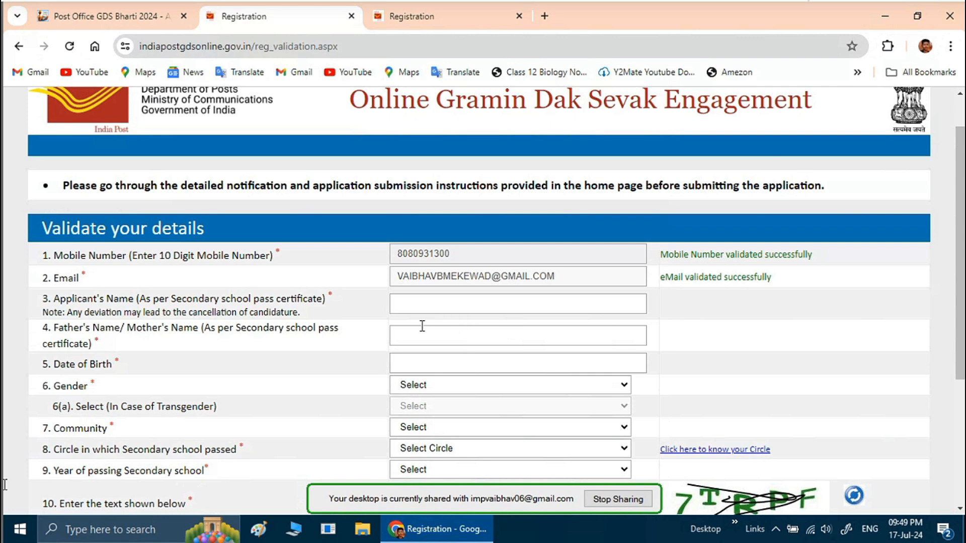
{"action": "left_click", "coordinate": [403, 303]}
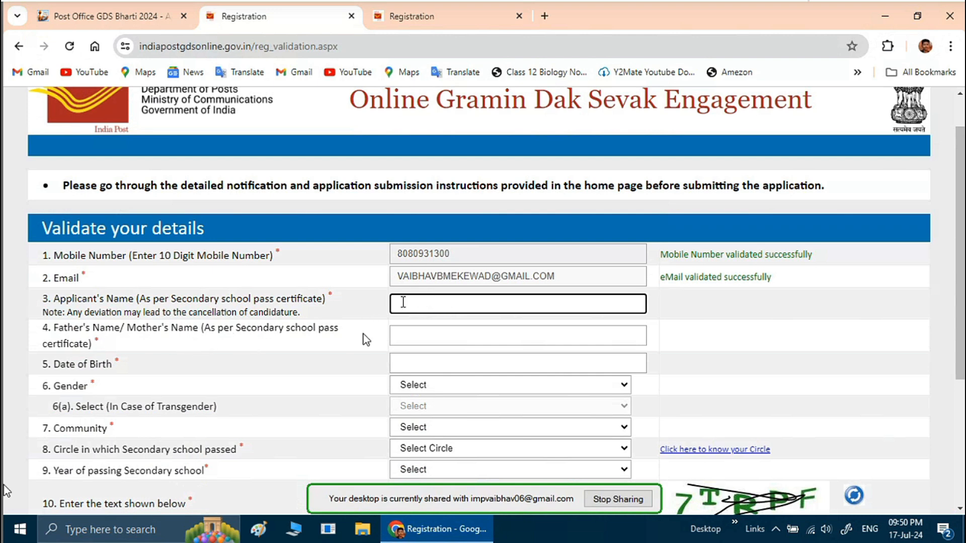
{"action": "left_click", "coordinate": [416, 336]}
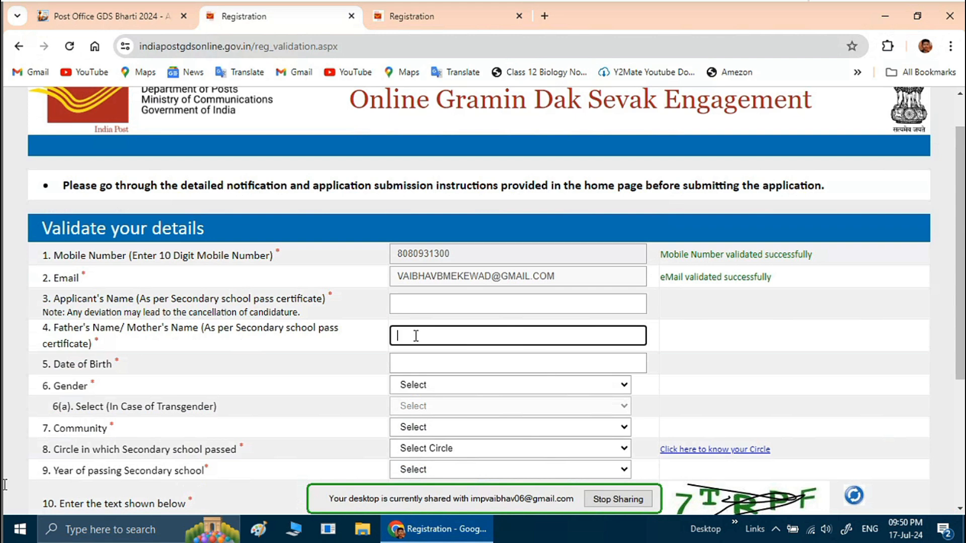
{"action": "scroll", "coordinate": [352, 331], "scroll_direction": "down", "scroll_amount": 1}
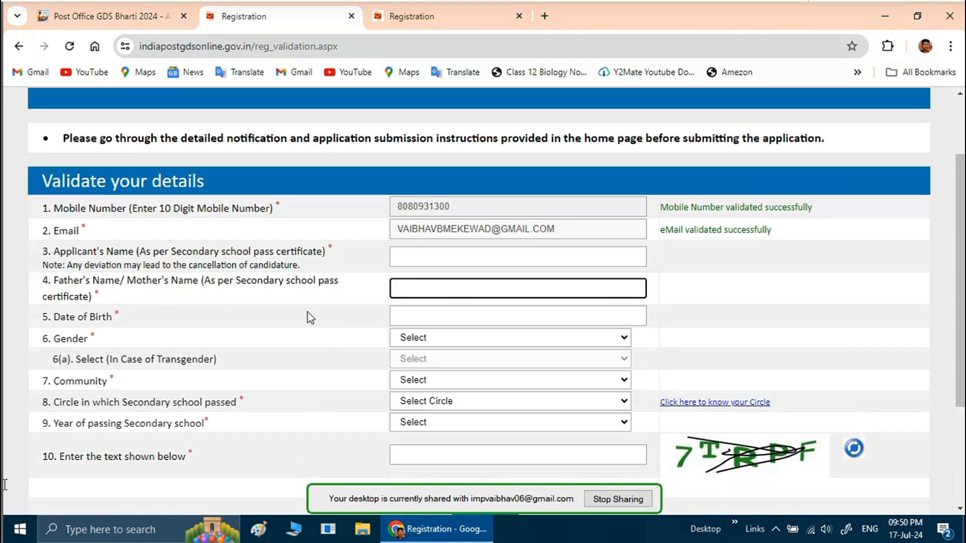
{"action": "left_click", "coordinate": [411, 317]}
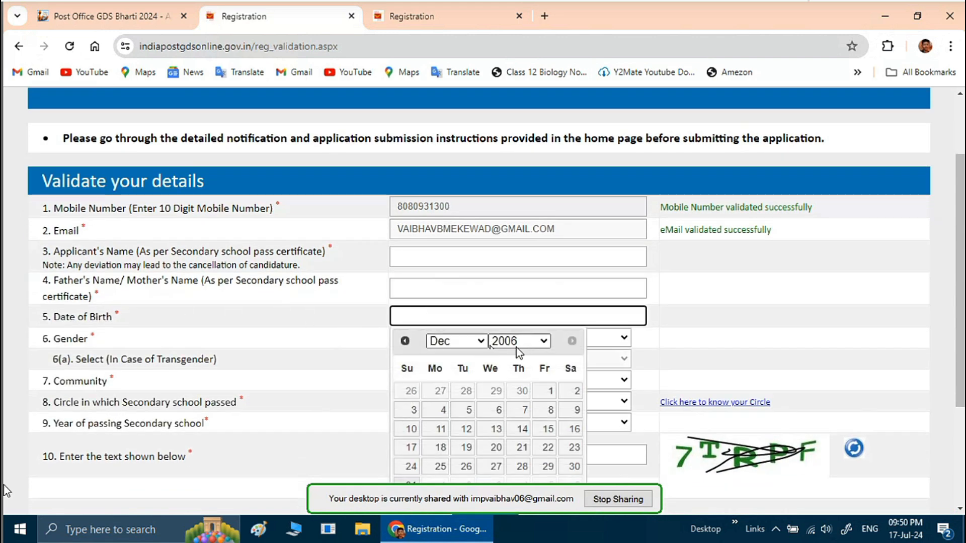
{"action": "left_click", "coordinate": [519, 345]}
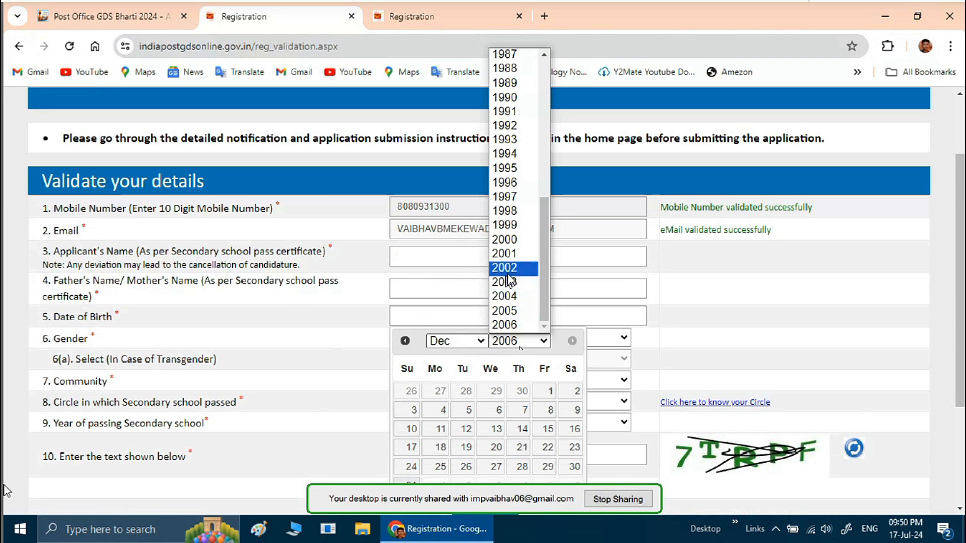
{"action": "left_click", "coordinate": [506, 254]}
{"action": "left_click", "coordinate": [455, 342]}
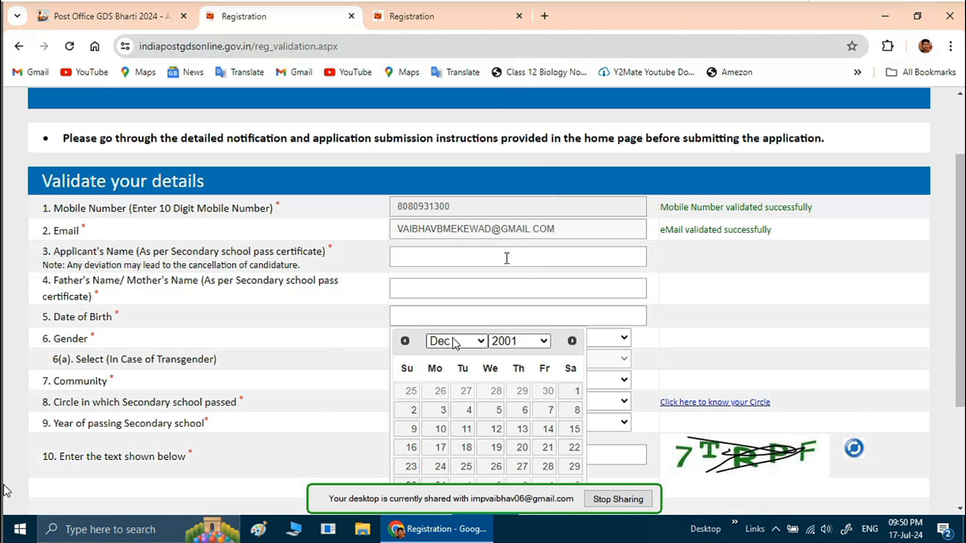
{"action": "left_click", "coordinate": [455, 342]}
{"action": "left_click", "coordinate": [454, 281]}
{"action": "left_click", "coordinate": [521, 392]}
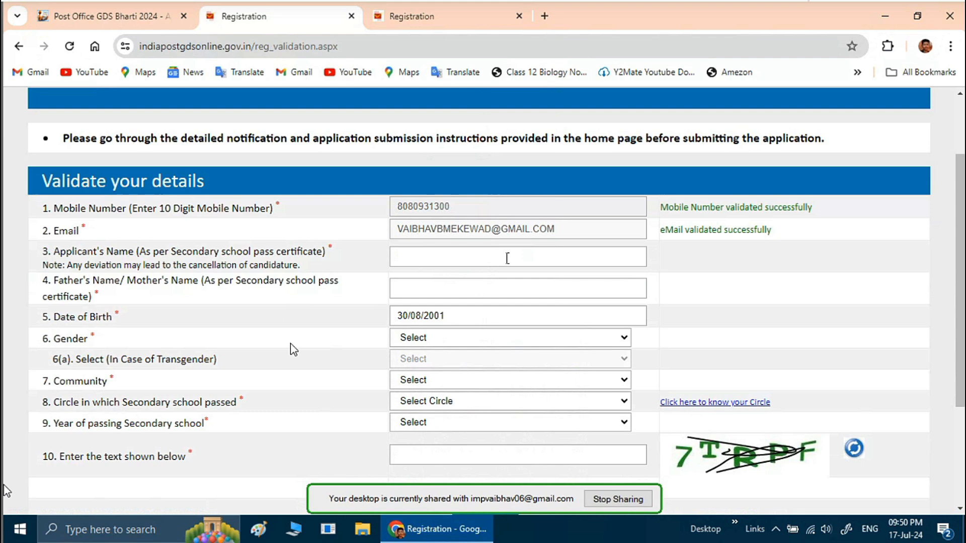
Set Gender to Male.
{"action": "left_click", "coordinate": [418, 339]}
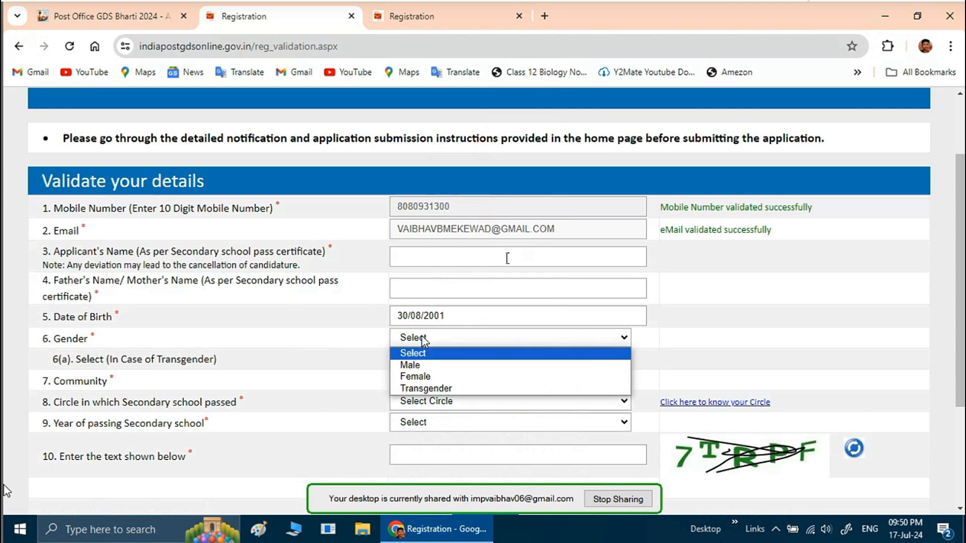
{"action": "left_click", "coordinate": [421, 367]}
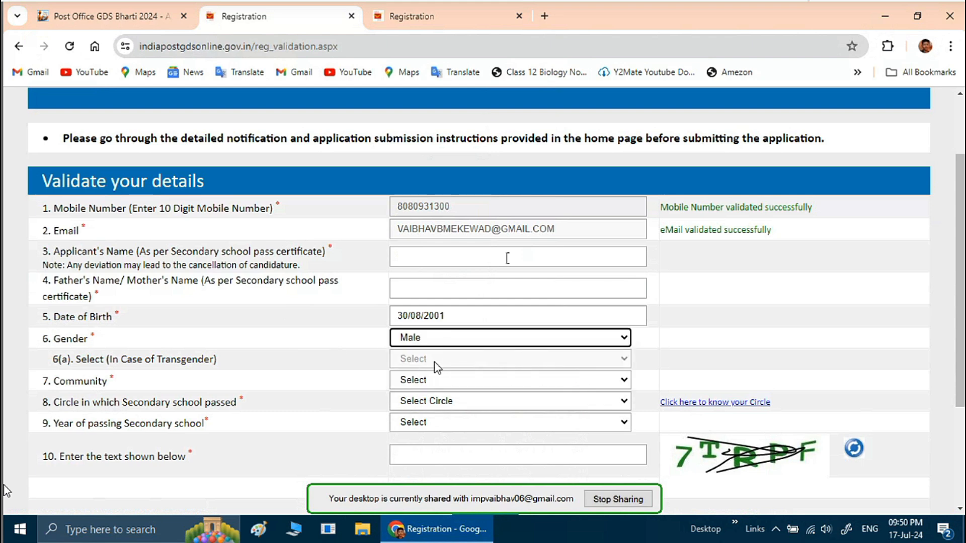
{"action": "scroll", "coordinate": [417, 367], "scroll_direction": "down", "scroll_amount": 1}
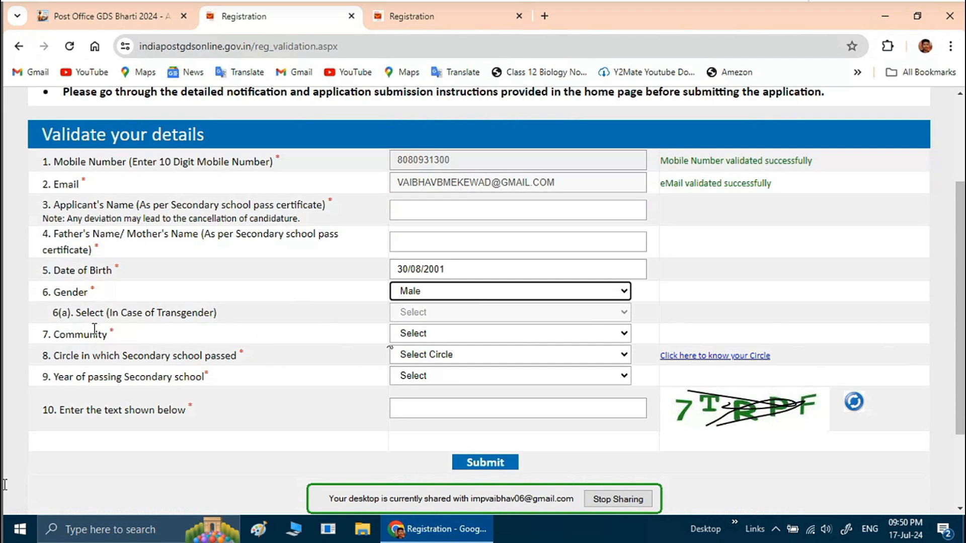
Set Community to ST and Circle to Maharashtra.
{"action": "left_click", "coordinate": [419, 338]}
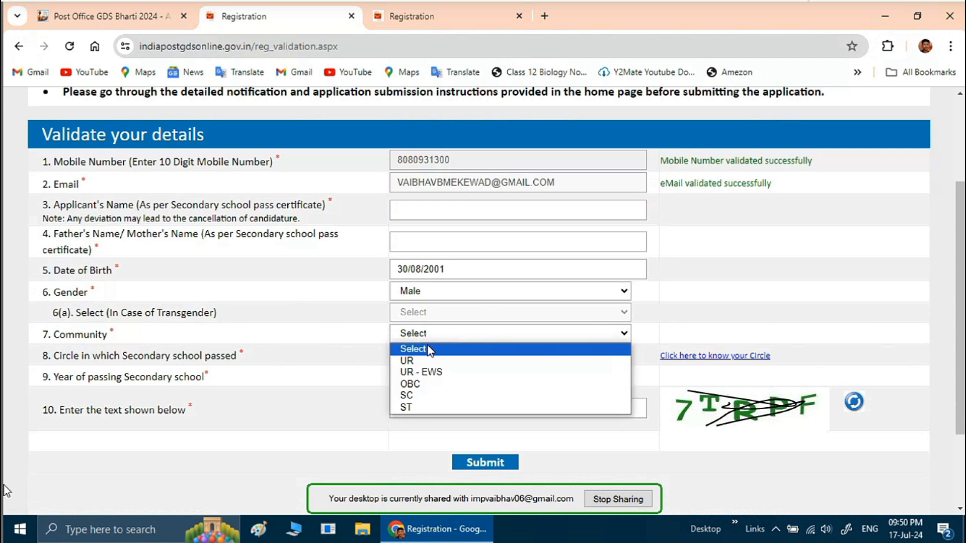
{"action": "left_click", "coordinate": [422, 407]}
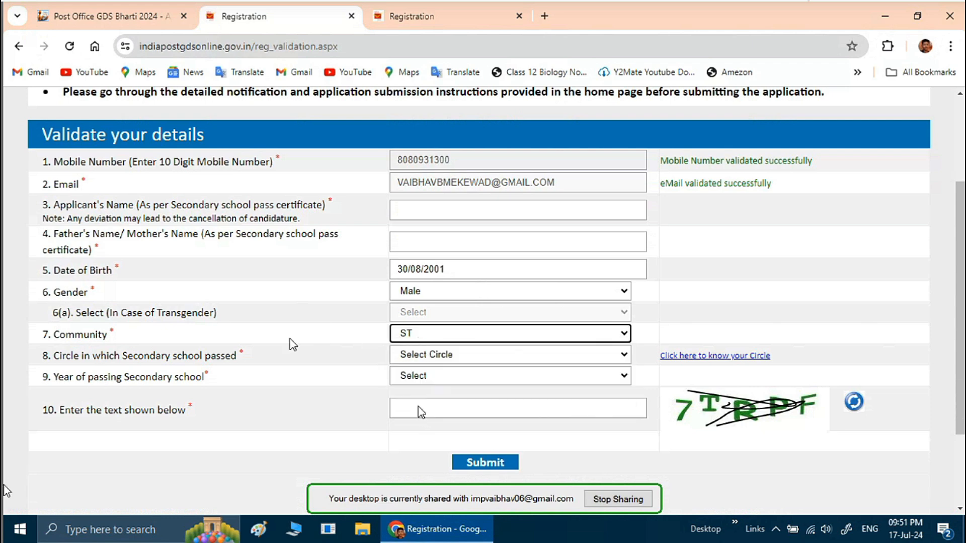
{"action": "left_click", "coordinate": [419, 358]}
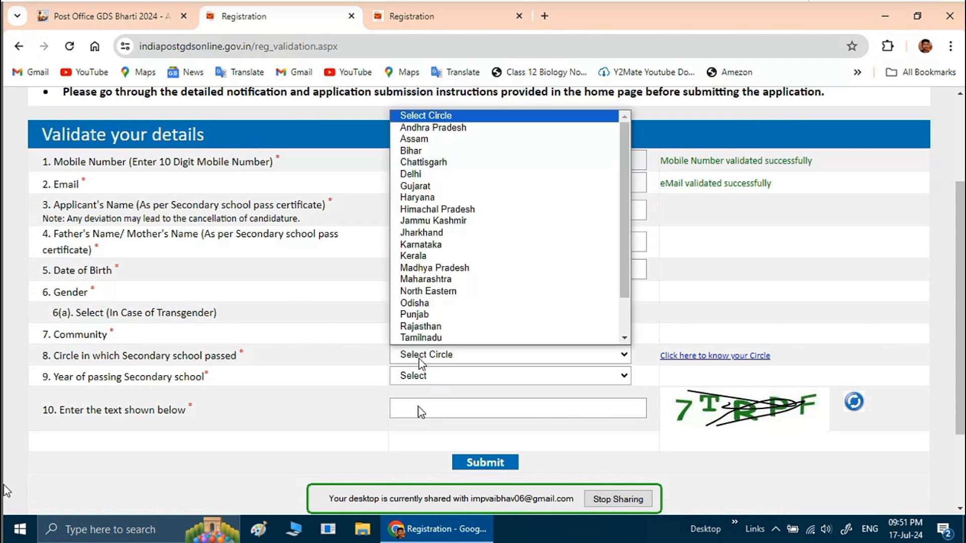
{"action": "left_click", "coordinate": [468, 256]}
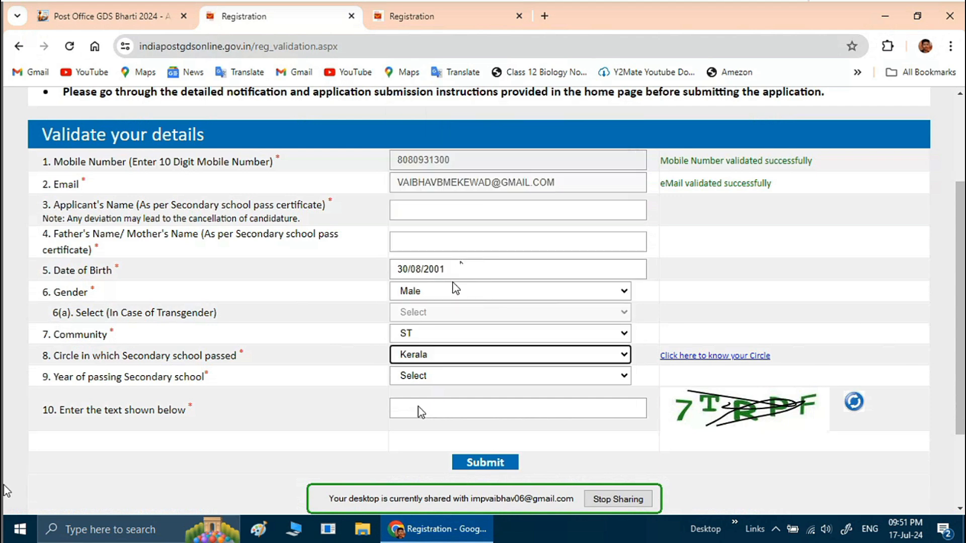
{"action": "left_click", "coordinate": [448, 359]}
{"action": "scroll", "coordinate": [503, 227], "scroll_direction": "down", "scroll_amount": 1}
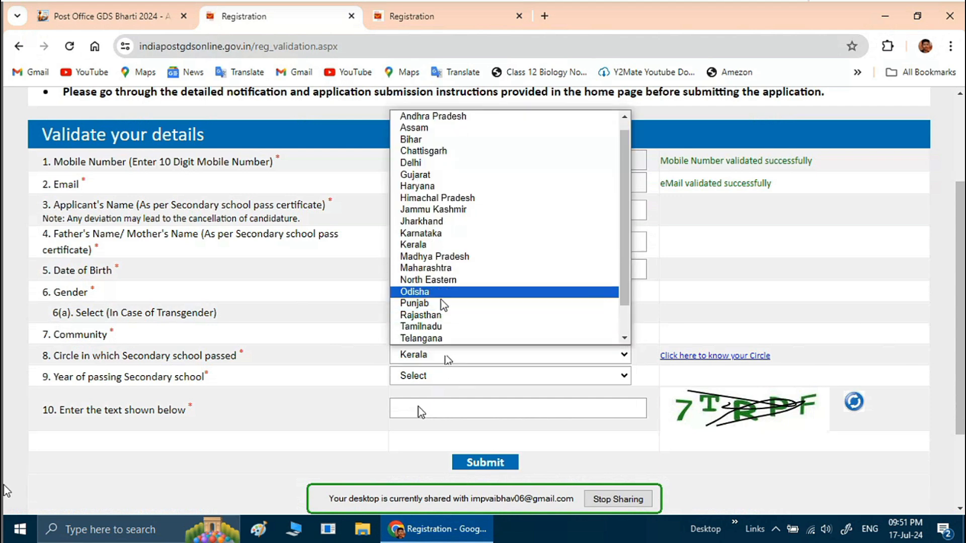
{"action": "left_click", "coordinate": [427, 271]}
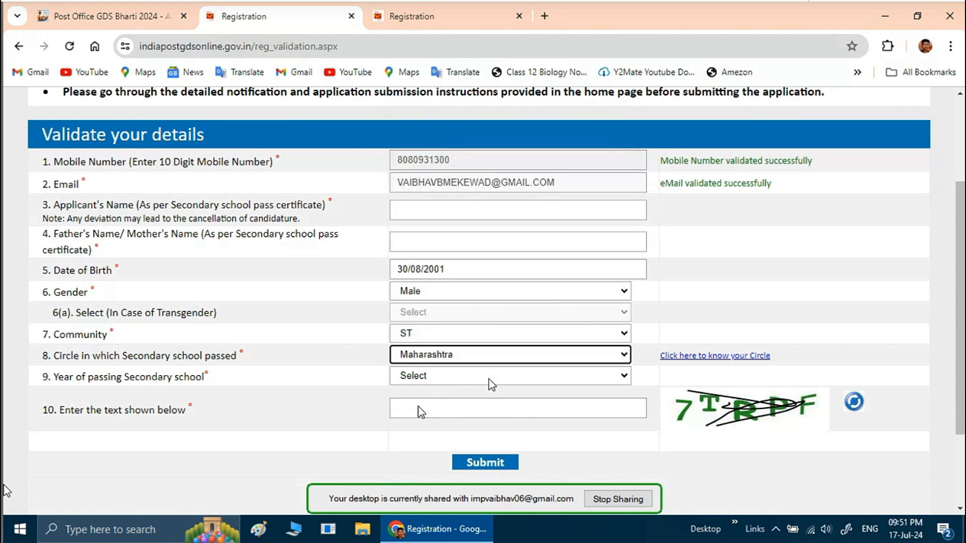
Choose 2020 as the year of passing and fill in the captcha text.
{"action": "left_click", "coordinate": [420, 376]}
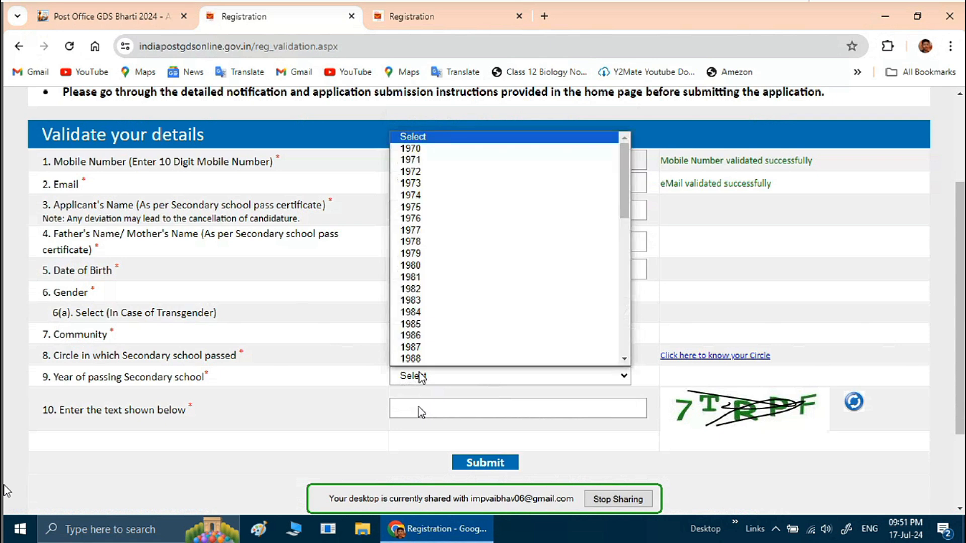
{"action": "scroll", "coordinate": [425, 347], "scroll_direction": "down", "scroll_amount": 5}
{"action": "scroll", "coordinate": [425, 347], "scroll_direction": "down", "scroll_amount": 4}
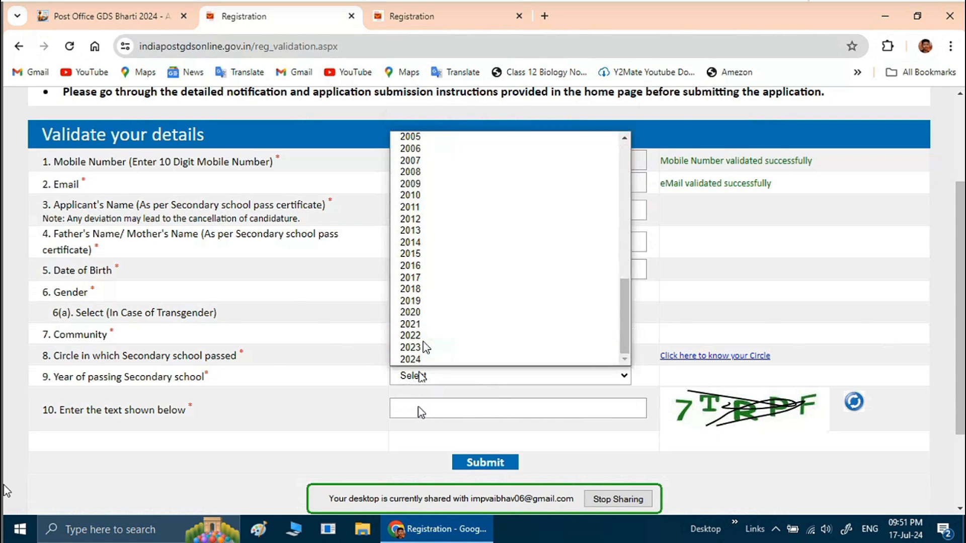
{"action": "left_click", "coordinate": [423, 313]}
{"action": "left_click", "coordinate": [175, 423]}
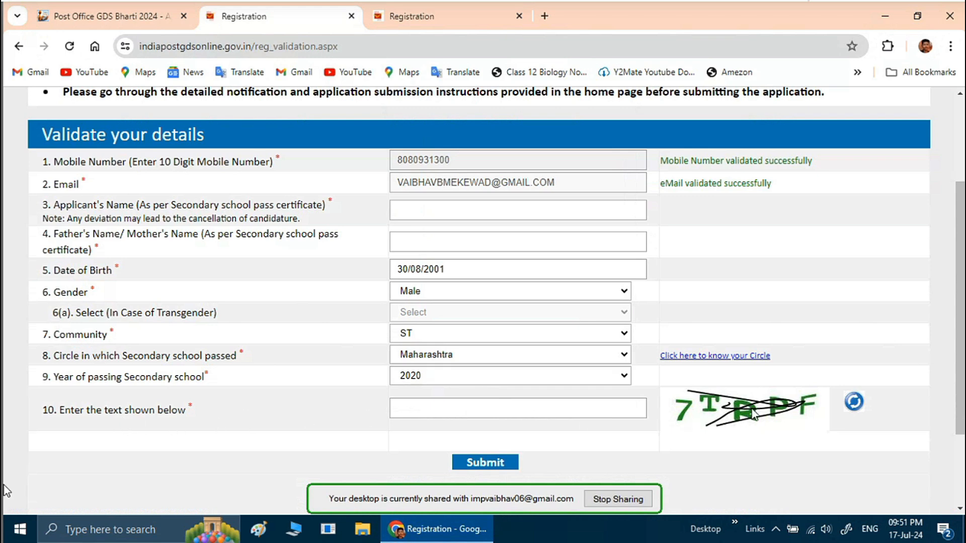
{"action": "left_click", "coordinate": [453, 404]}
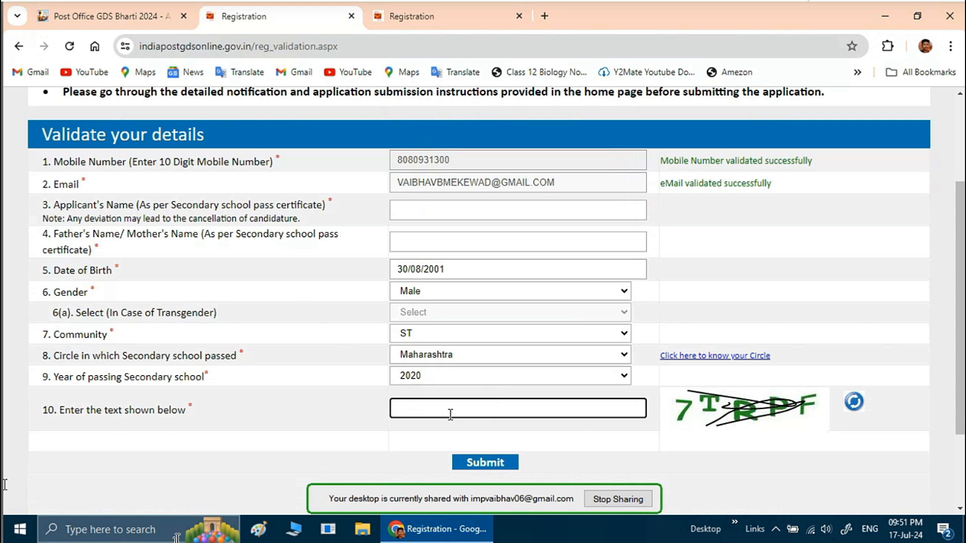
{"action": "type", "text": "7TRF"}
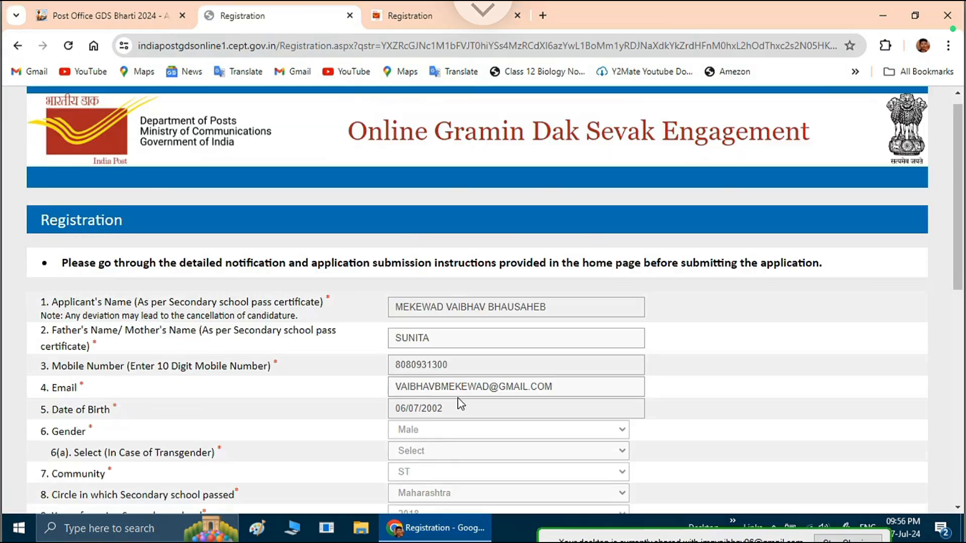
Enter the applicant's Aadhaar number.
{"action": "scroll", "coordinate": [458, 400], "scroll_direction": "down", "scroll_amount": 5}
{"action": "scroll", "coordinate": [460, 403], "scroll_direction": "up", "scroll_amount": 2}
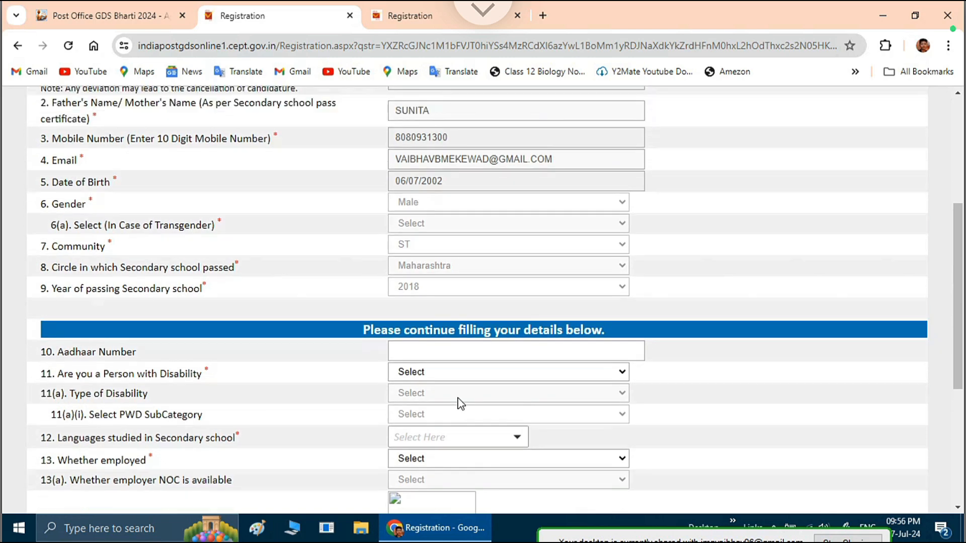
{"action": "scroll", "coordinate": [460, 403], "scroll_direction": "up", "scroll_amount": 2}
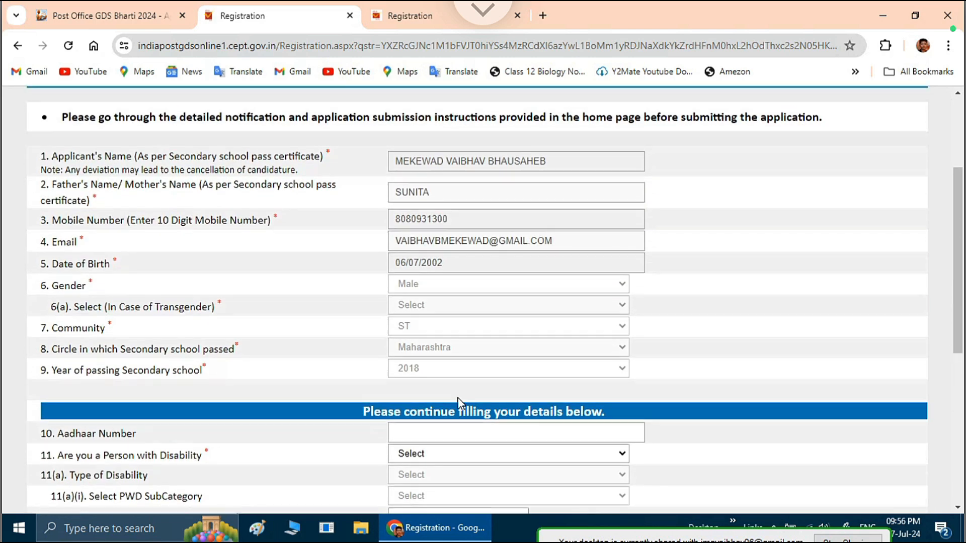
{"action": "scroll", "coordinate": [461, 402], "scroll_direction": "down", "scroll_amount": 4}
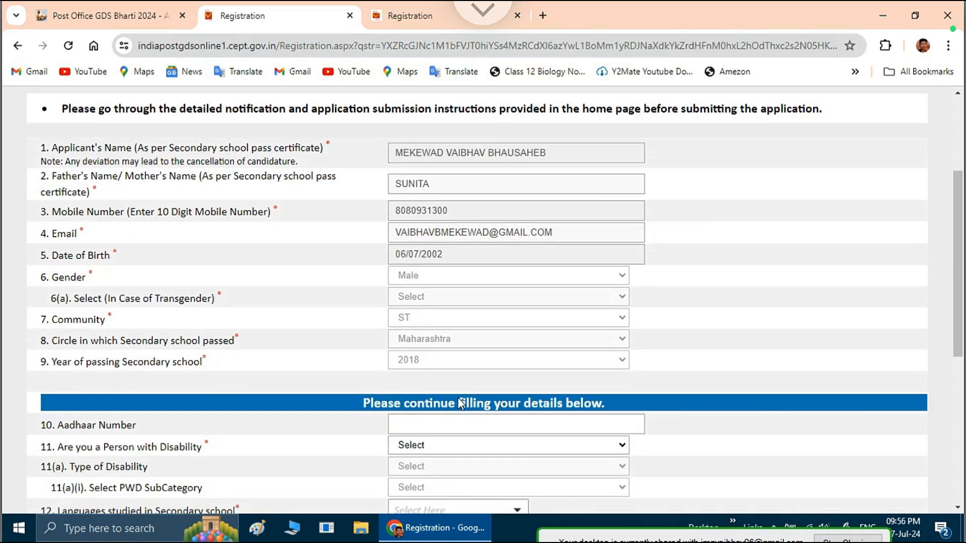
{"action": "scroll", "coordinate": [461, 403], "scroll_direction": "down", "scroll_amount": 1}
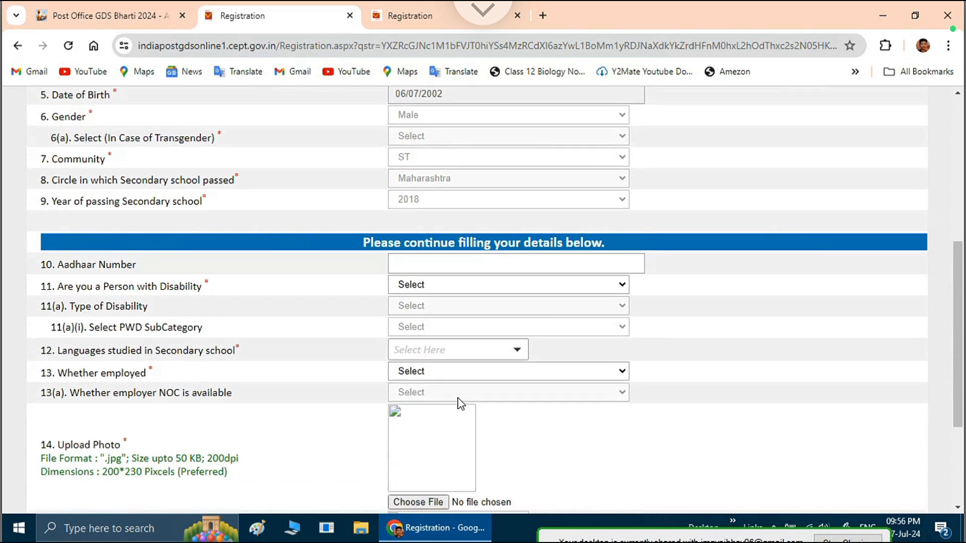
{"action": "left_click", "coordinate": [459, 264]}
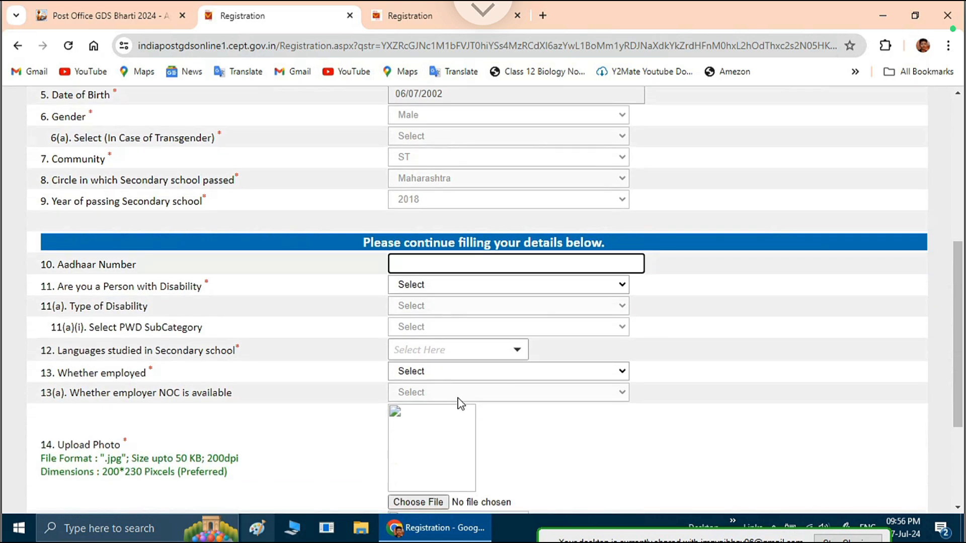
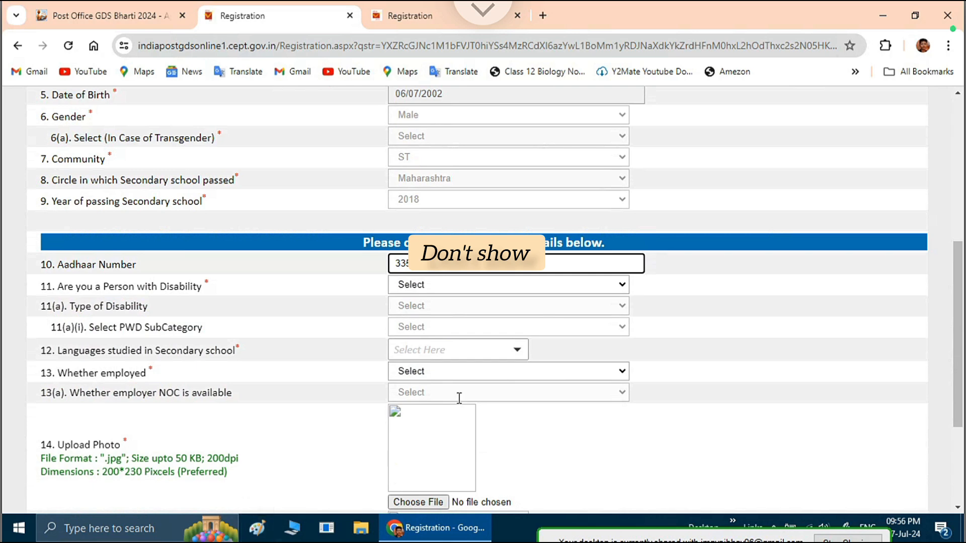
Answer No to both the Person with Disability and Whether employed questions.
{"action": "left_click", "coordinate": [508, 284]}
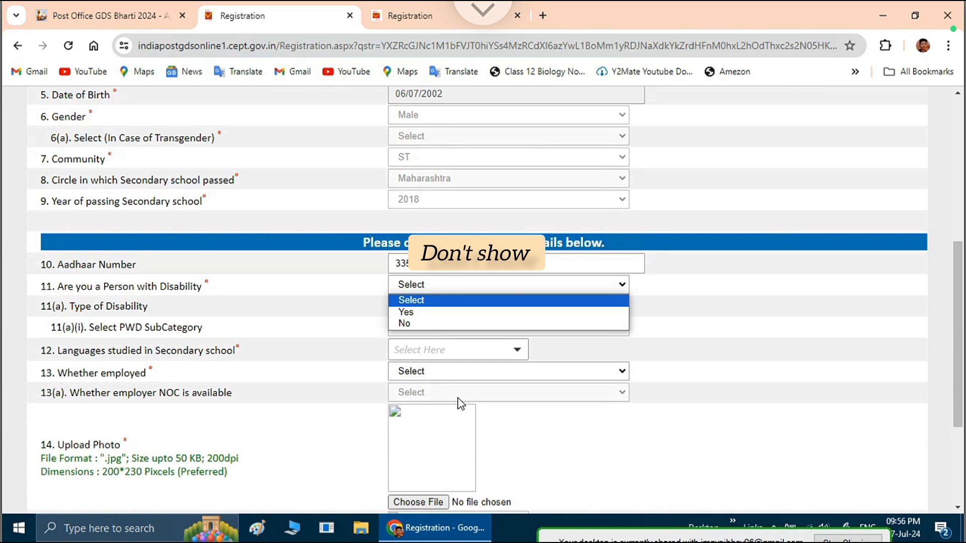
{"action": "key", "text": "n"}
{"action": "key", "text": "Return"}
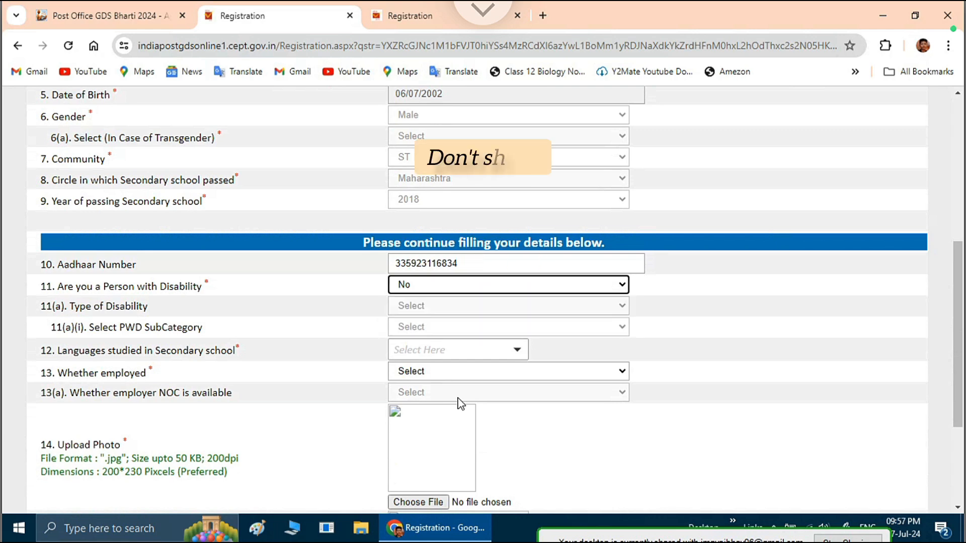
{"action": "scroll", "coordinate": [459, 402], "scroll_direction": "down", "scroll_amount": 1}
{"action": "scroll", "coordinate": [459, 403], "scroll_direction": "down", "scroll_amount": 1}
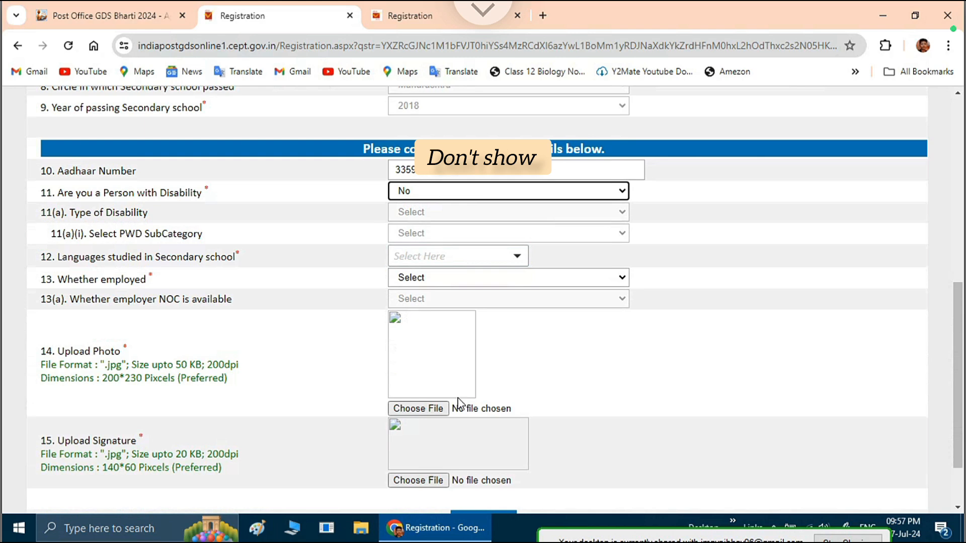
{"action": "key", "text": "Tab"}
{"action": "key", "text": "space"}
{"action": "key", "text": "Down"}
{"action": "key", "text": "Down"}
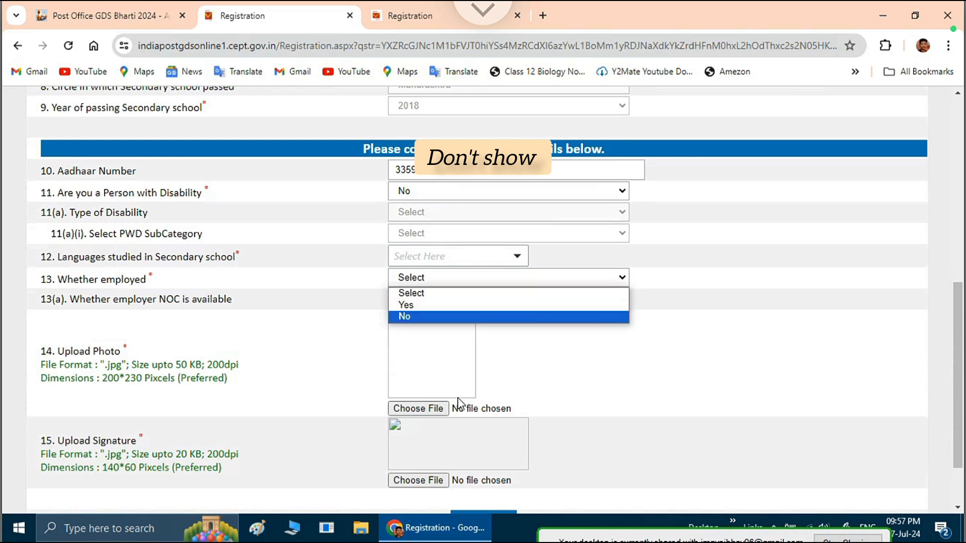
{"action": "key", "text": "Return"}
Open the Languages studied list and close it without choosing anything.
{"action": "key", "text": "shift+Tab"}
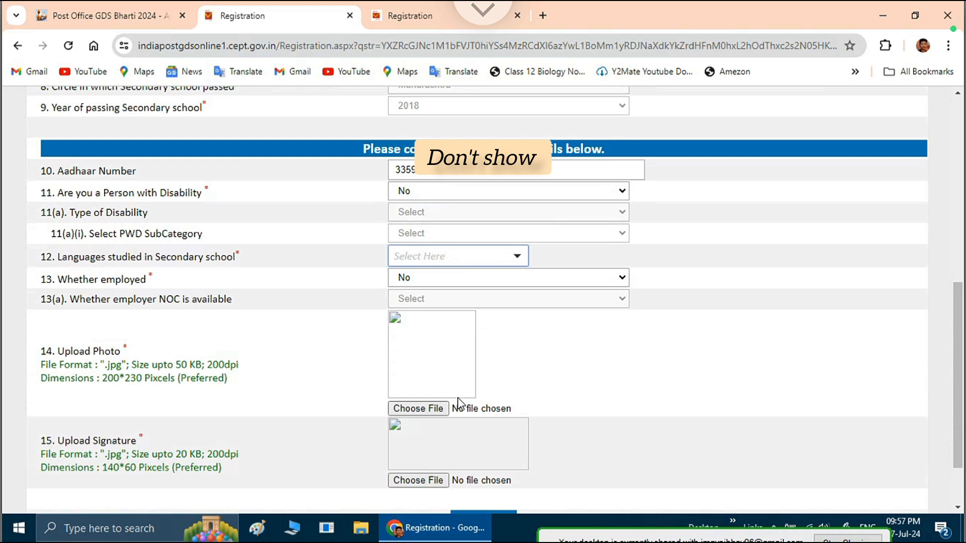
{"action": "key", "text": "space"}
{"action": "key", "text": "Escape"}
{"action": "left_click_drag", "start_coordinate": [41, 256], "coordinate": [46, 256]}
Tick English in the Languages studied in Secondary school checklist.
{"action": "left_click", "coordinate": [460, 398]}
{"action": "key", "text": "Tab"}
{"action": "key", "text": "Down"}
{"action": "key", "text": "Down"}
{"action": "key", "text": "Down"}
{"action": "key", "text": "Down"}
{"action": "key", "text": "Down"}
{"action": "key", "text": "Down"}
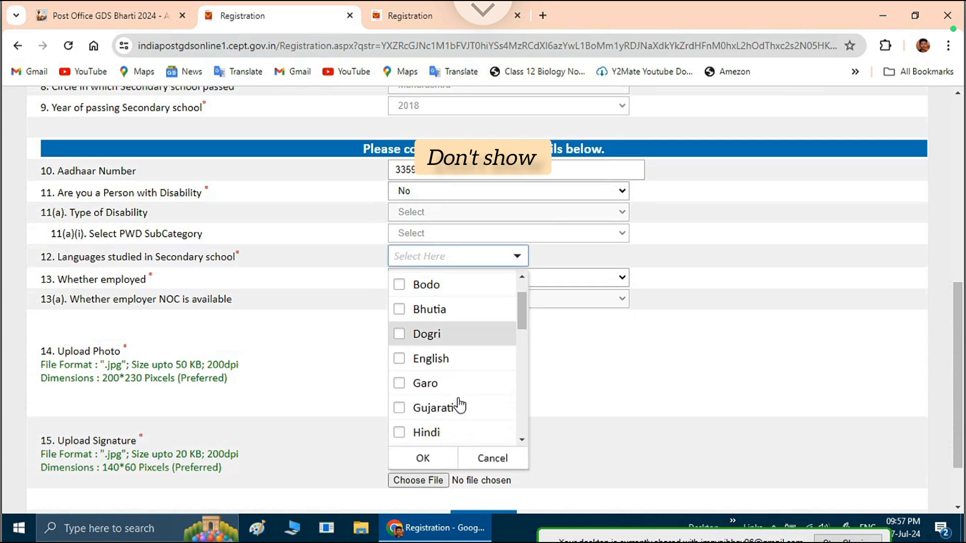
{"action": "key", "text": "Down"}
{"action": "key", "text": "Down"}
{"action": "key", "text": "Down"}
{"action": "key", "text": "Down"}
{"action": "key", "text": "Down"}
{"action": "key", "text": "Down"}
{"action": "key", "text": "Down"}
{"action": "key", "text": "Down"}
{"action": "key", "text": "Down"}
{"action": "key", "text": "Down"}
{"action": "key", "text": "Down"}
{"action": "key", "text": "Down"}
{"action": "key", "text": "Down"}
{"action": "key", "text": "Down"}
{"action": "key", "text": "Down"}
{"action": "key", "text": "Down"}
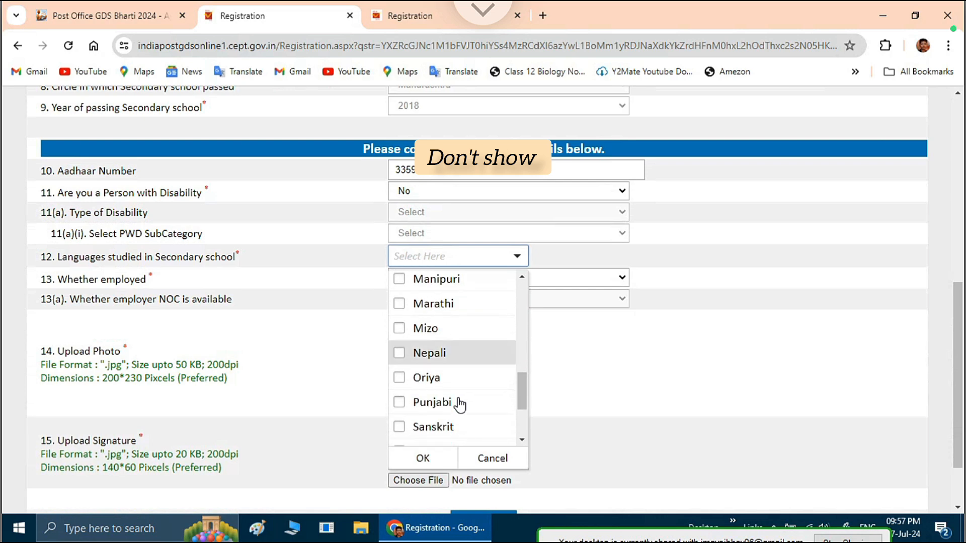
{"action": "key", "text": "Up"}
{"action": "key", "text": "Up"}
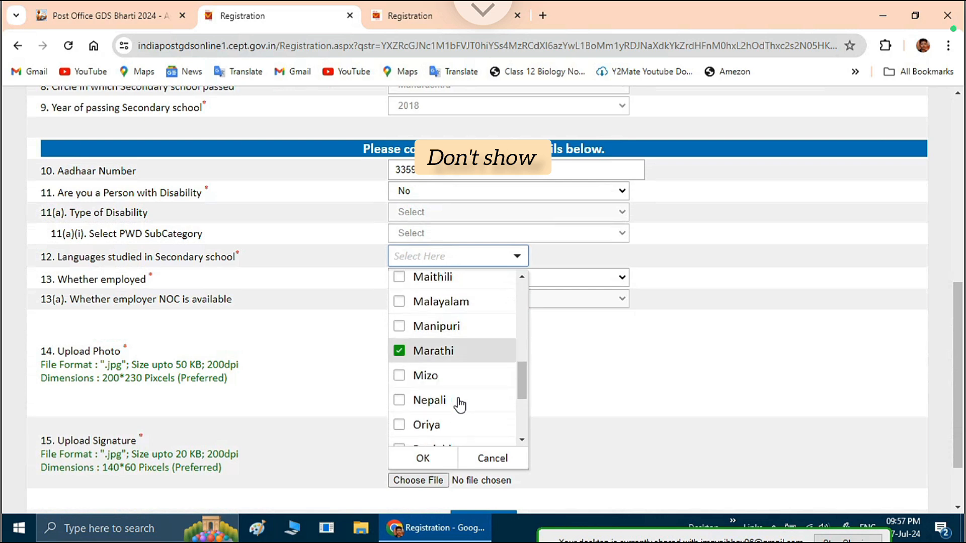
{"action": "scroll", "coordinate": [459, 405], "scroll_direction": "up", "scroll_amount": 5}
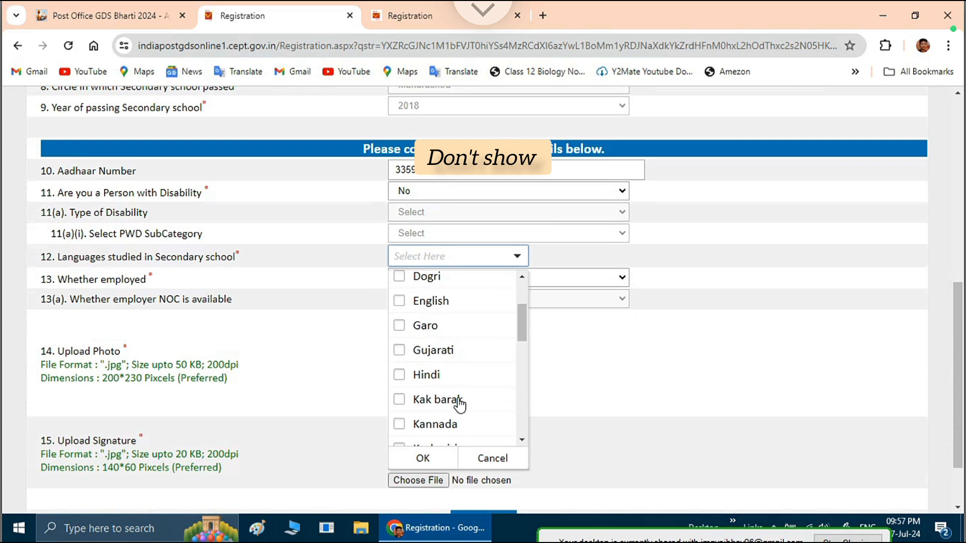
{"action": "scroll", "coordinate": [459, 405], "scroll_direction": "up", "scroll_amount": 2}
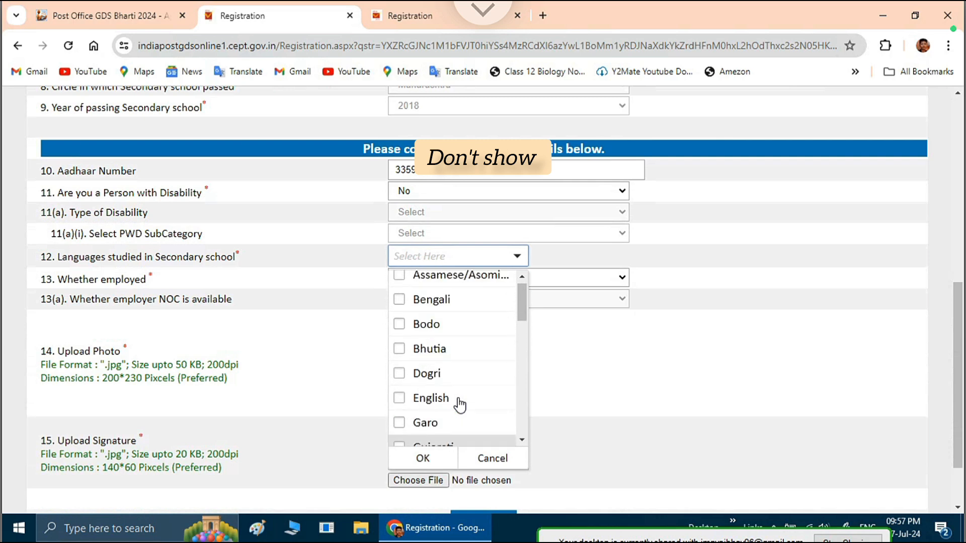
{"action": "scroll", "coordinate": [459, 405], "scroll_direction": "down", "scroll_amount": 4}
{"action": "scroll", "coordinate": [460, 405], "scroll_direction": "down", "scroll_amount": 5}
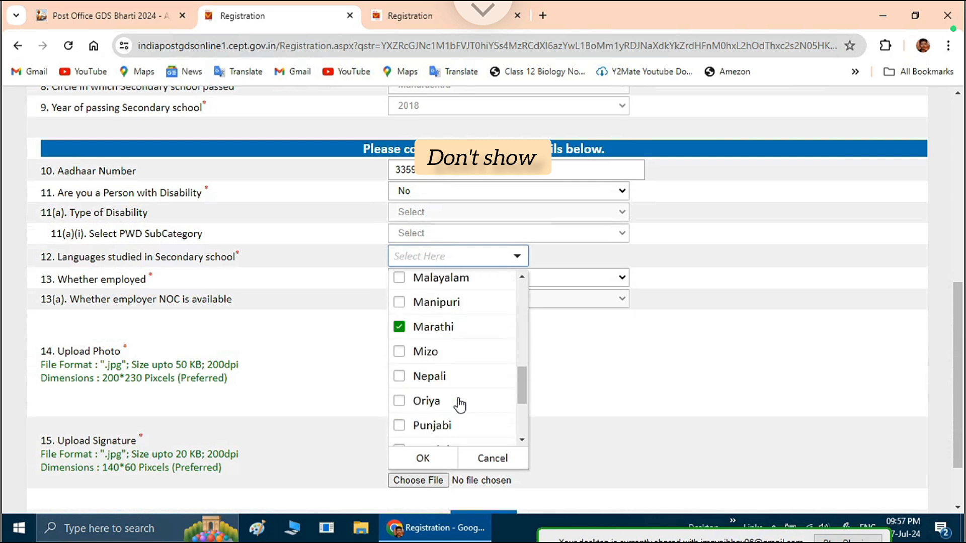
{"action": "scroll", "coordinate": [459, 405], "scroll_direction": "up", "scroll_amount": 8}
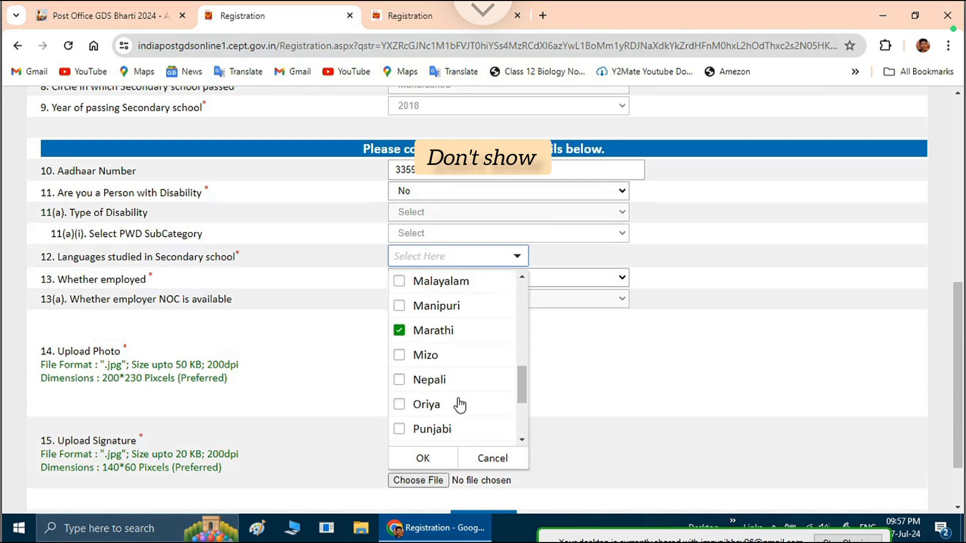
{"action": "scroll", "coordinate": [459, 405], "scroll_direction": "down", "scroll_amount": 5}
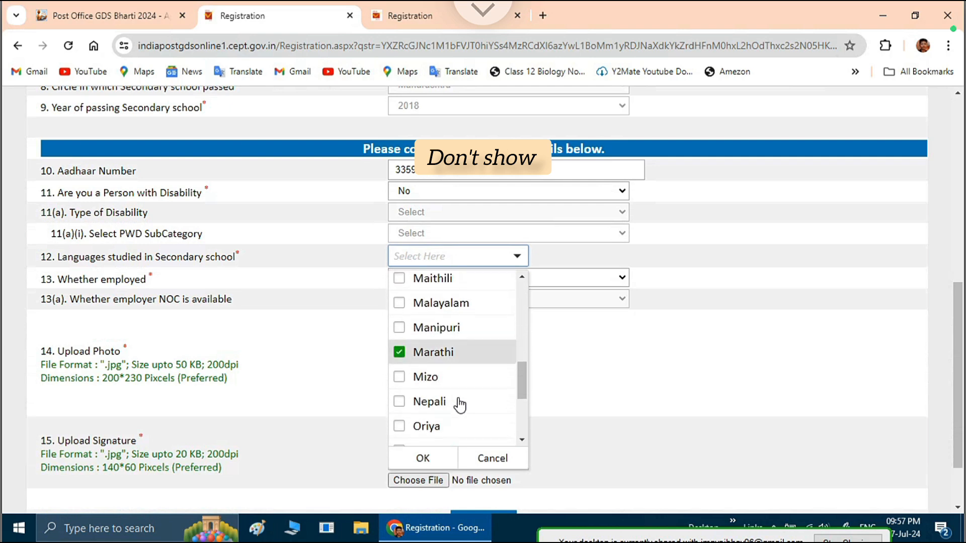
{"action": "scroll", "coordinate": [459, 405], "scroll_direction": "up", "scroll_amount": 5}
{"action": "scroll", "coordinate": [459, 405], "scroll_direction": "up", "scroll_amount": 2}
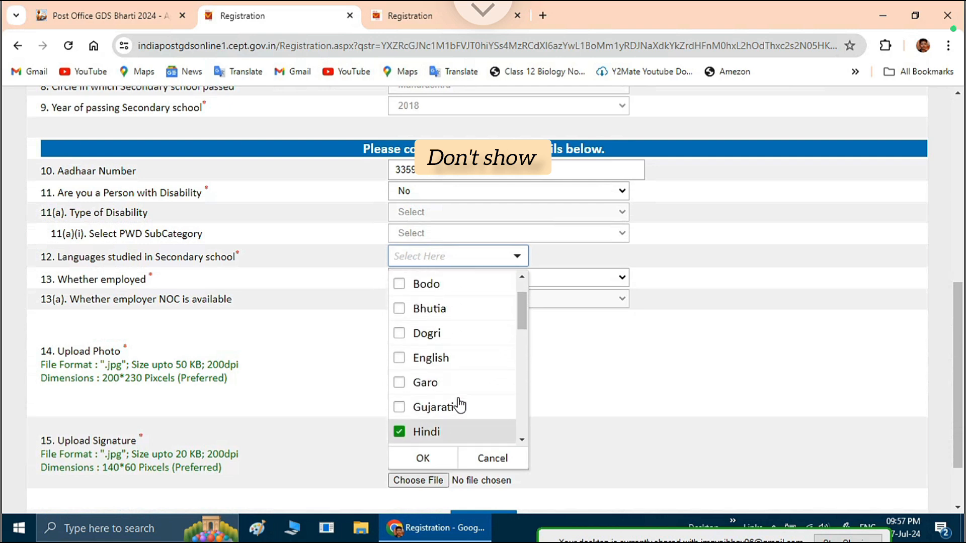
{"action": "left_click", "coordinate": [432, 358]}
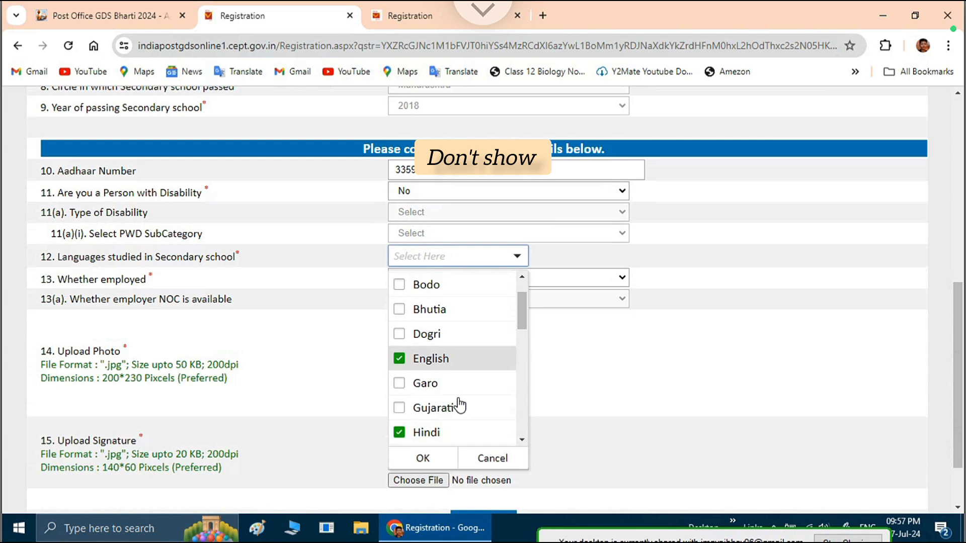
{"action": "scroll", "coordinate": [459, 405], "scroll_direction": "down", "scroll_amount": 4}
{"action": "scroll", "coordinate": [459, 405], "scroll_direction": "down", "scroll_amount": 8}
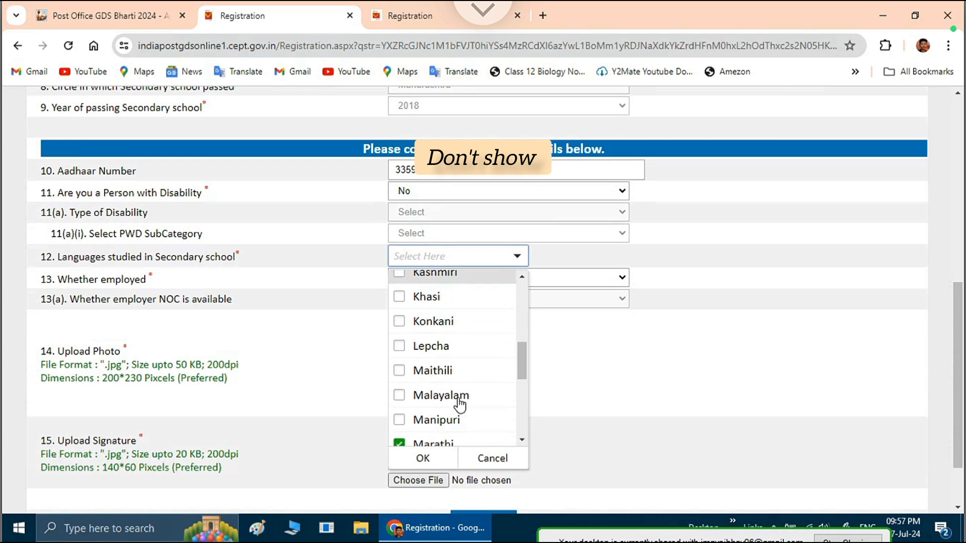
{"action": "scroll", "coordinate": [459, 405], "scroll_direction": "up", "scroll_amount": 12}
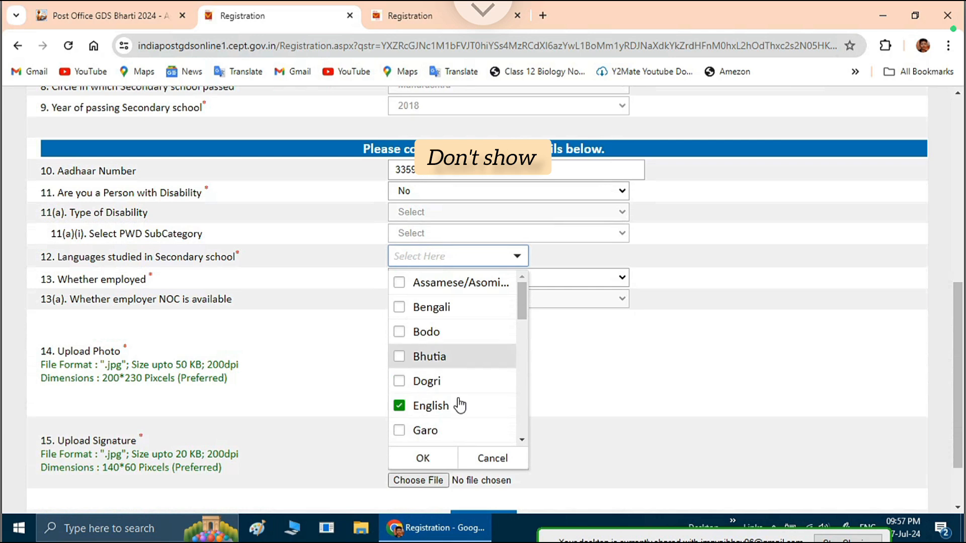
{"action": "scroll", "coordinate": [459, 406], "scroll_direction": "down", "scroll_amount": 1}
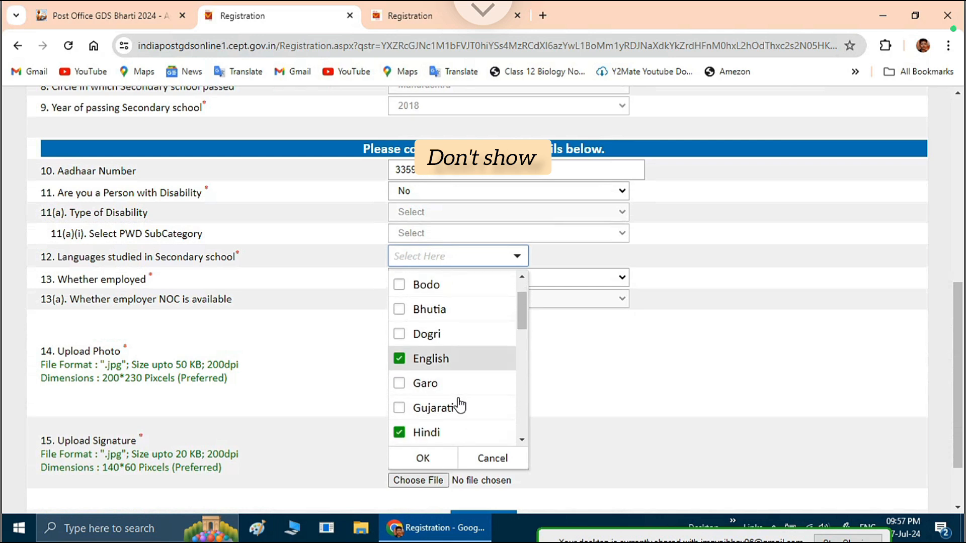
{"action": "scroll", "coordinate": [459, 406], "scroll_direction": "down", "scroll_amount": 3}
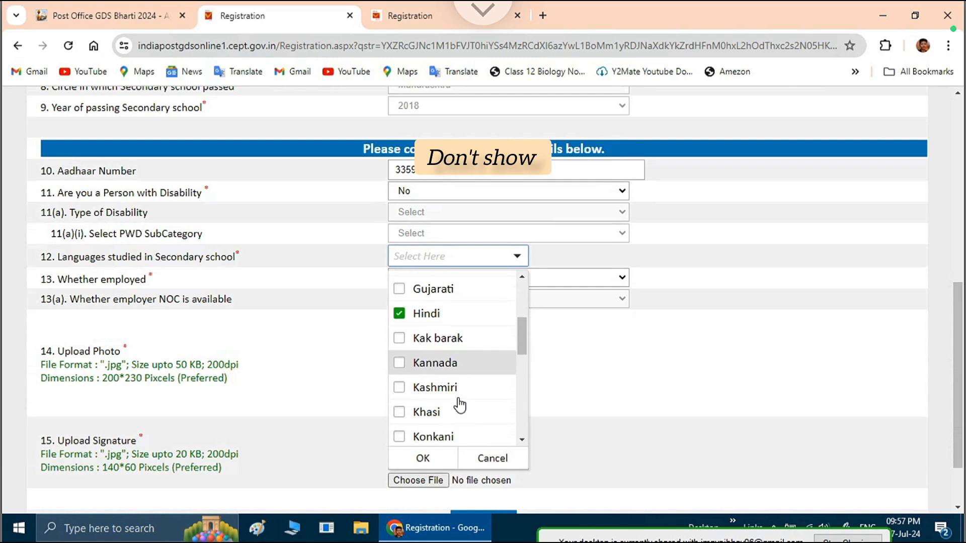
{"action": "scroll", "coordinate": [459, 406], "scroll_direction": "down", "scroll_amount": 2}
{"action": "scroll", "coordinate": [460, 406], "scroll_direction": "down", "scroll_amount": 1}
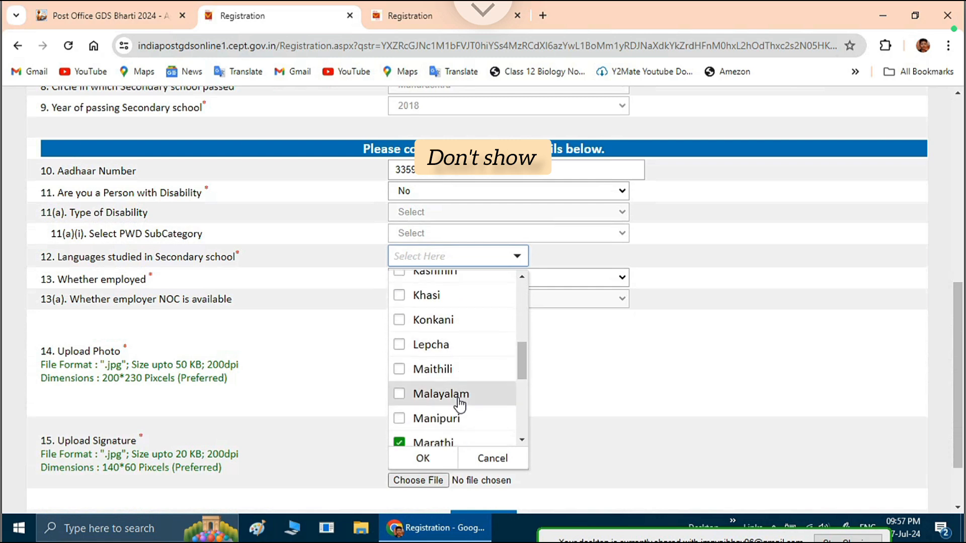
{"action": "scroll", "coordinate": [459, 405], "scroll_direction": "down", "scroll_amount": 1}
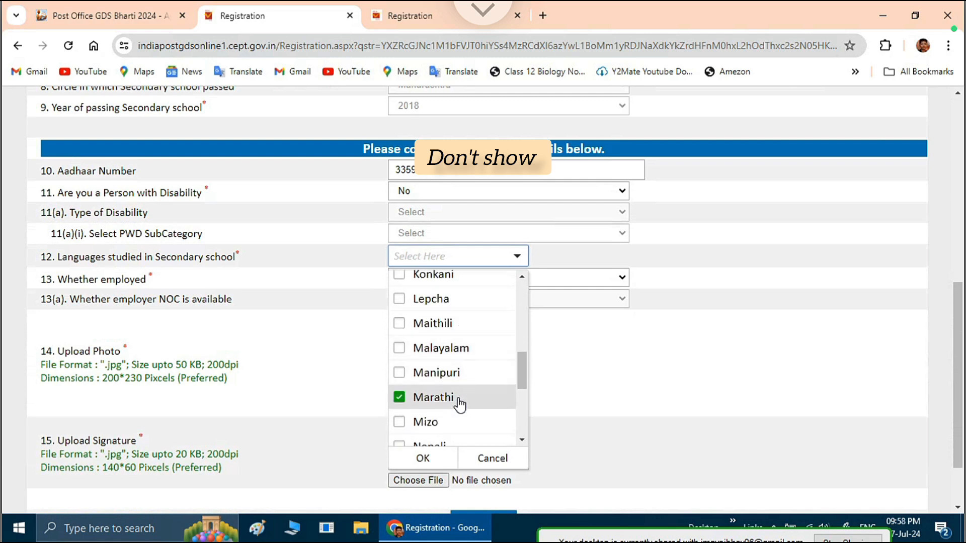
{"action": "scroll", "coordinate": [459, 406], "scroll_direction": "down", "scroll_amount": 2}
{"action": "scroll", "coordinate": [459, 405], "scroll_direction": "up", "scroll_amount": 2}
{"action": "scroll", "coordinate": [459, 405], "scroll_direction": "down", "scroll_amount": 2}
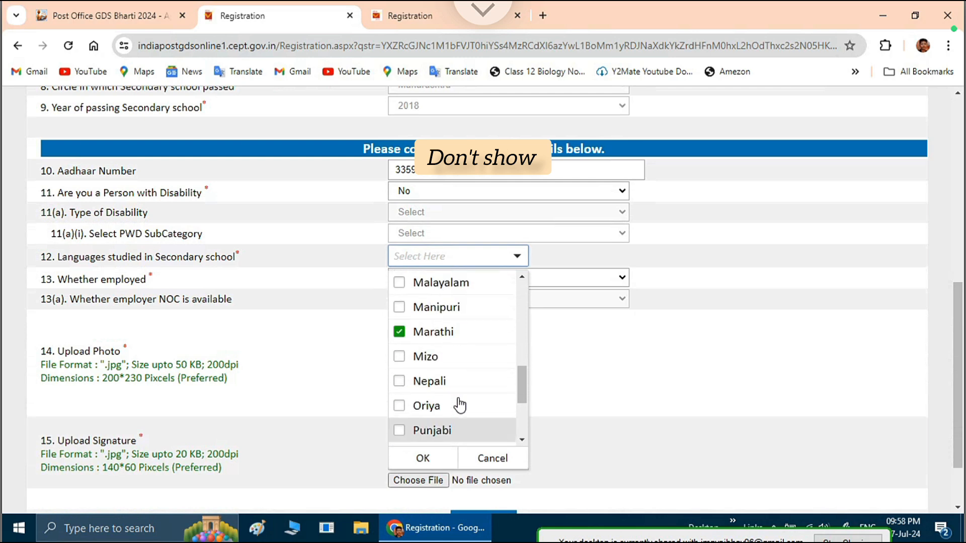
{"action": "scroll", "coordinate": [459, 405], "scroll_direction": "up", "scroll_amount": 3}
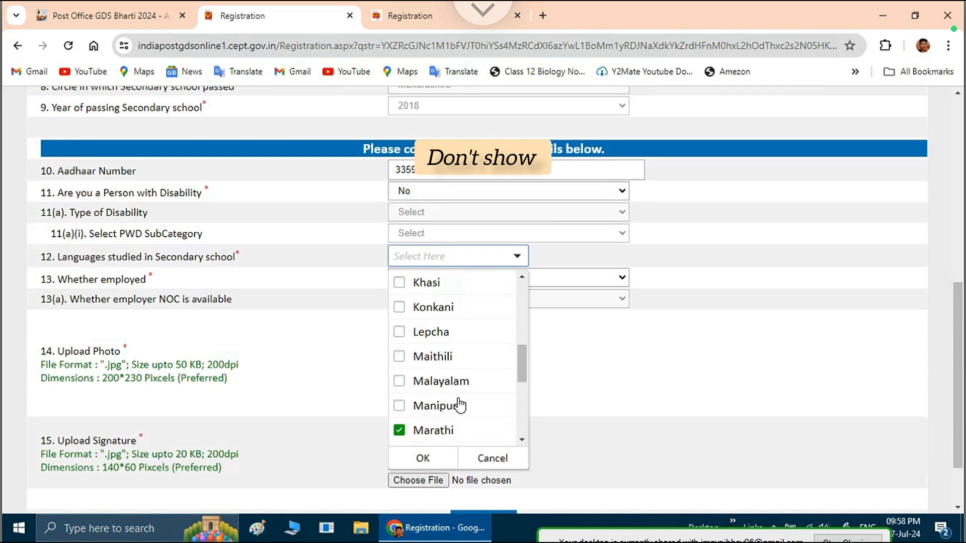
{"action": "scroll", "coordinate": [459, 406], "scroll_direction": "up", "scroll_amount": 5}
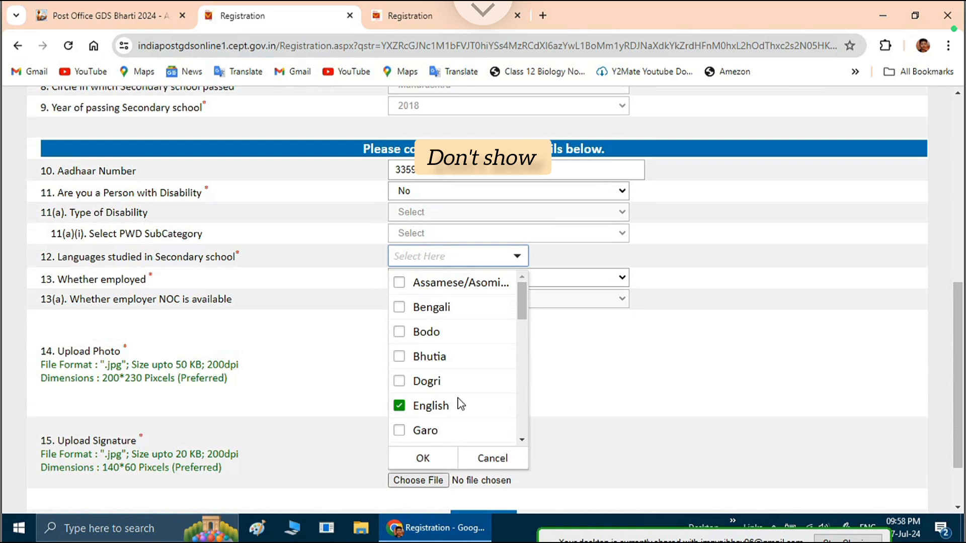
{"action": "key", "text": "Escape"}
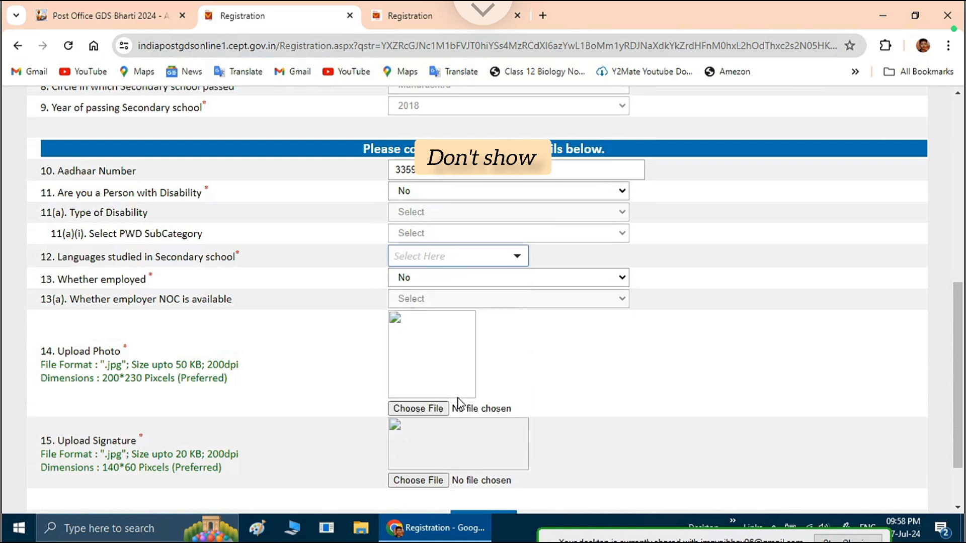
Add Hindi and Marathi to the languages and confirm the selection with OK.
{"action": "left_click", "coordinate": [459, 257]}
{"action": "scroll", "coordinate": [459, 401], "scroll_direction": "down", "scroll_amount": 3}
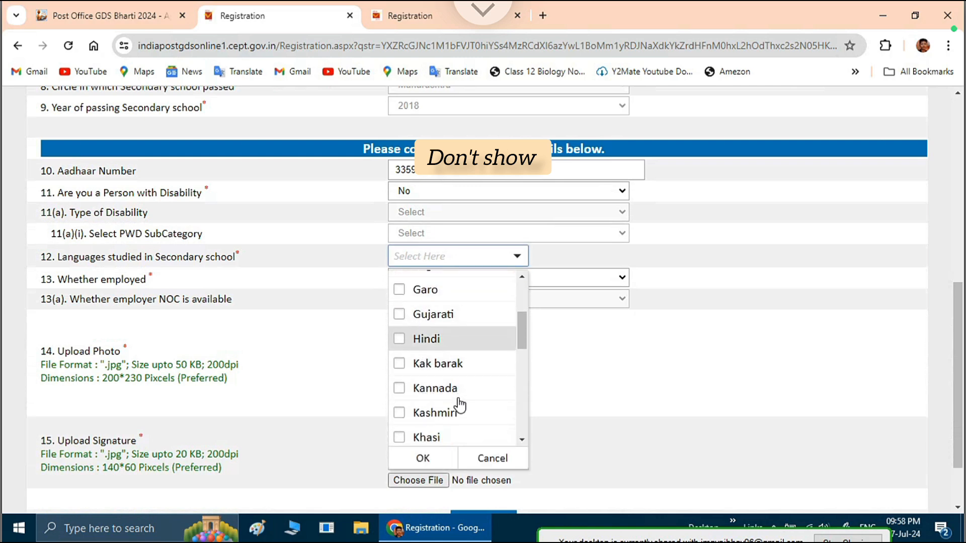
{"action": "left_click", "coordinate": [426, 338]}
{"action": "scroll", "coordinate": [459, 404], "scroll_direction": "up", "scroll_amount": 3}
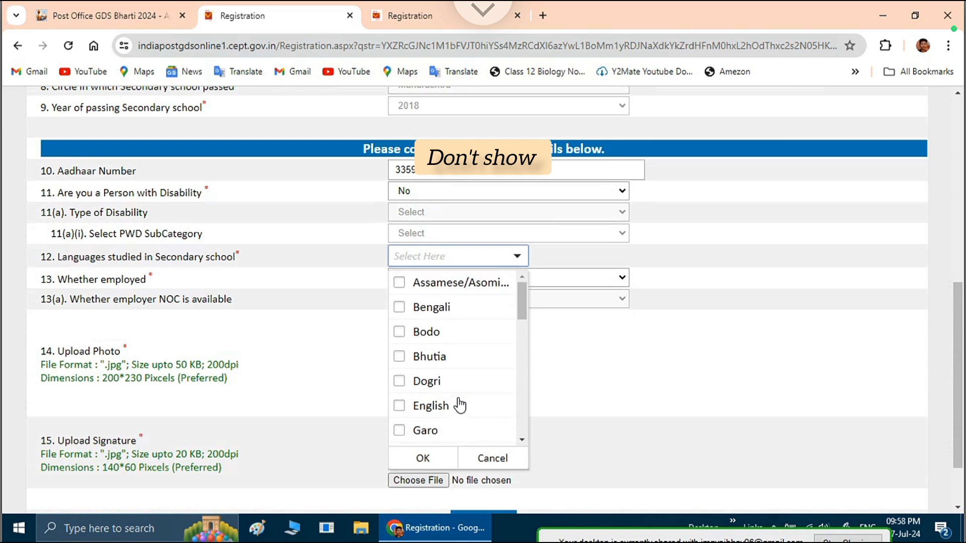
{"action": "scroll", "coordinate": [459, 405], "scroll_direction": "down", "scroll_amount": 6}
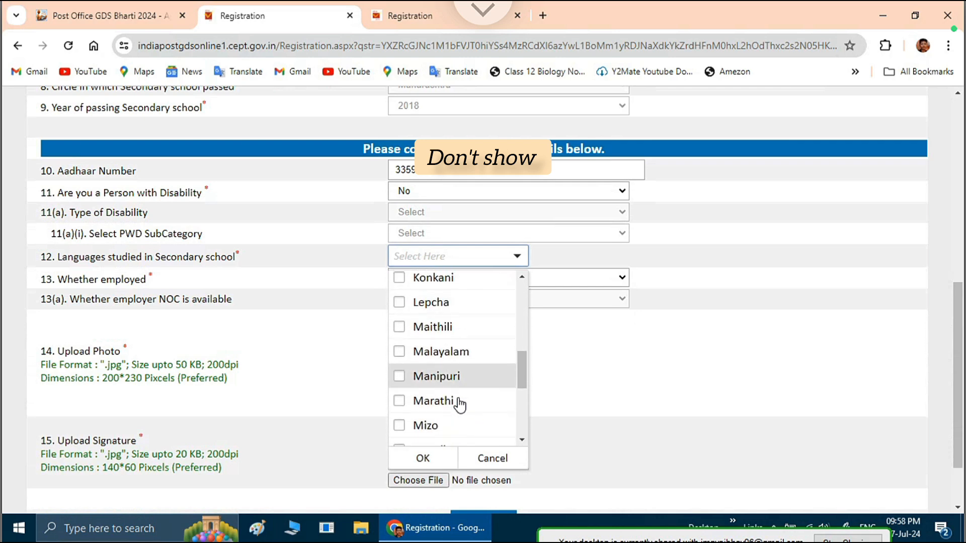
{"action": "scroll", "coordinate": [460, 404], "scroll_direction": "down", "scroll_amount": 2}
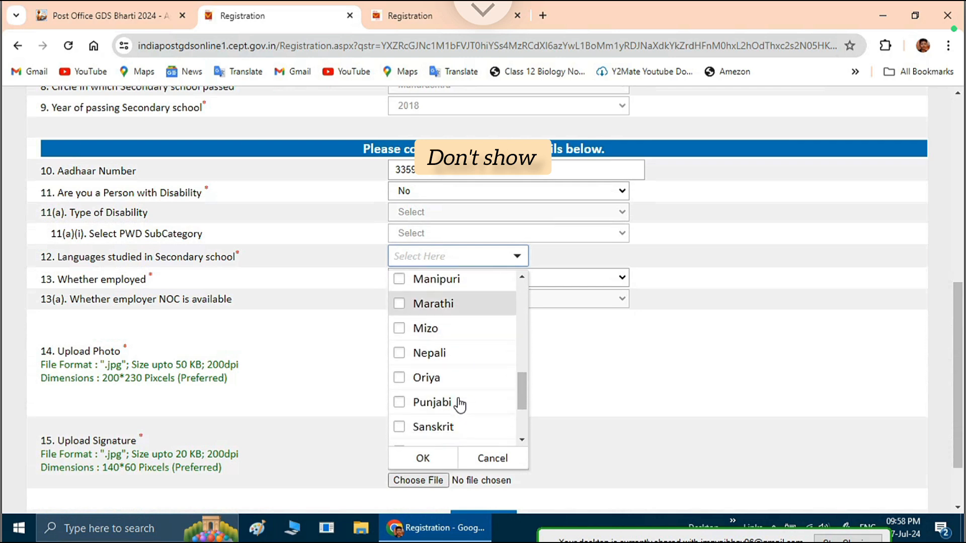
{"action": "left_click", "coordinate": [427, 303]}
{"action": "scroll", "coordinate": [458, 405], "scroll_direction": "down", "scroll_amount": 3}
{"action": "scroll", "coordinate": [459, 405], "scroll_direction": "up", "scroll_amount": 5}
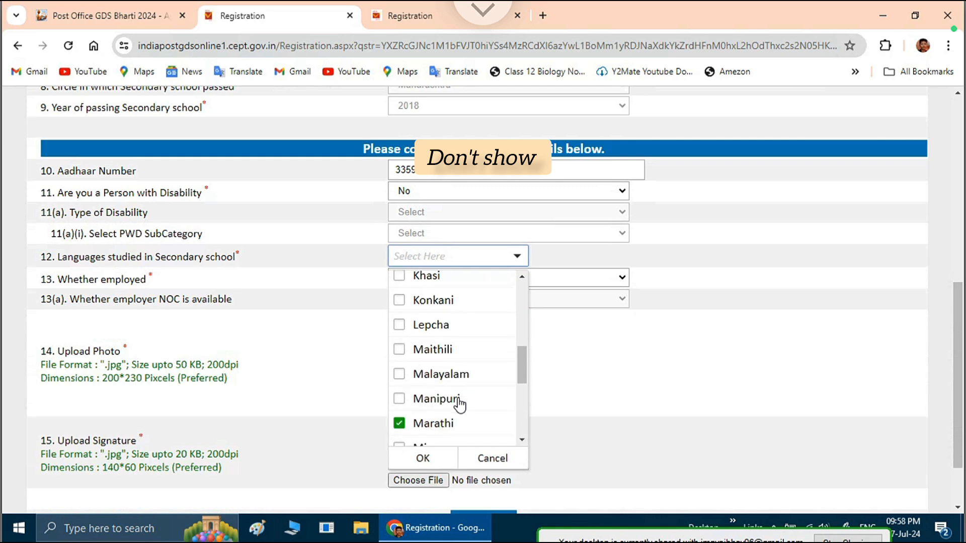
{"action": "scroll", "coordinate": [459, 405], "scroll_direction": "up", "scroll_amount": 5}
{"action": "scroll", "coordinate": [459, 405], "scroll_direction": "down", "scroll_amount": 2}
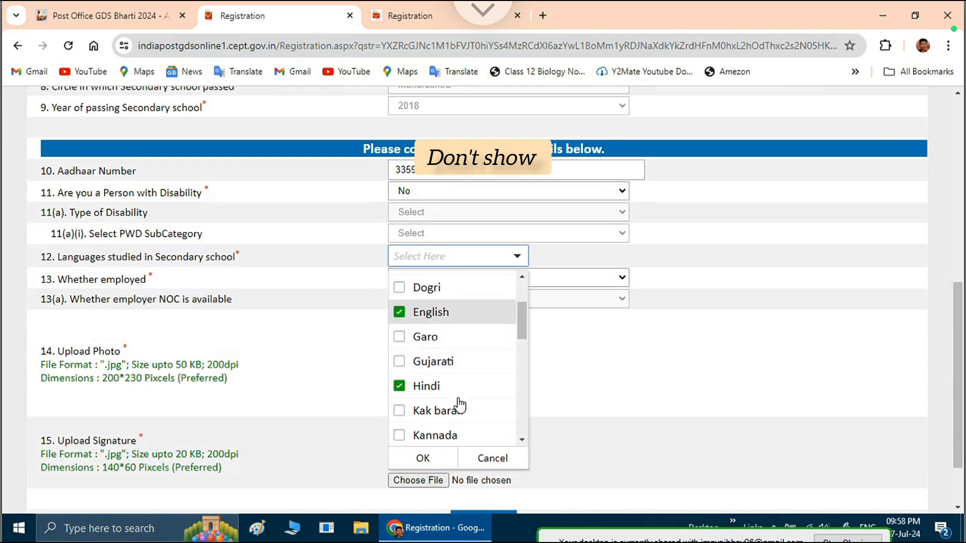
{"action": "left_click", "coordinate": [422, 458]}
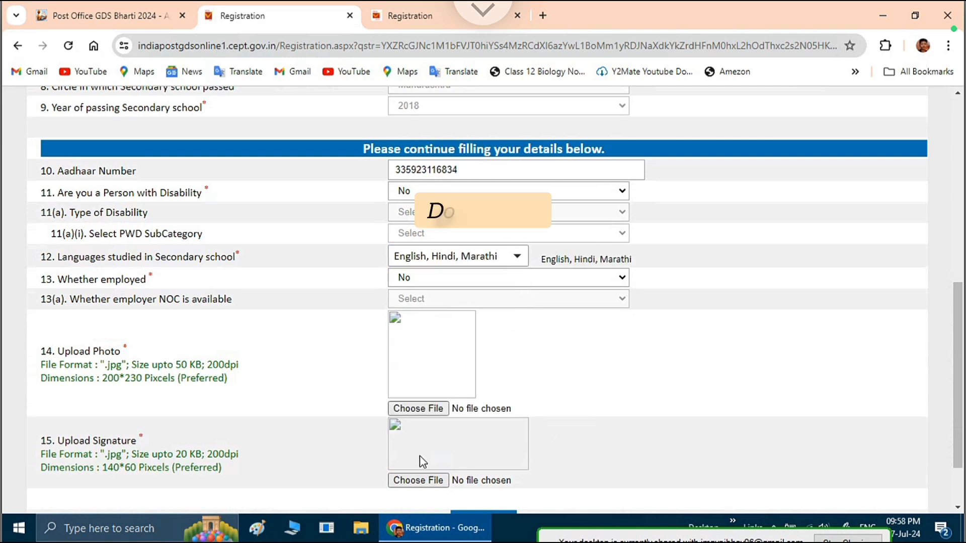
Upload Photo.jpg from the images folder as the applicant photo.
{"action": "scroll", "coordinate": [421, 457], "scroll_direction": "up", "scroll_amount": 1}
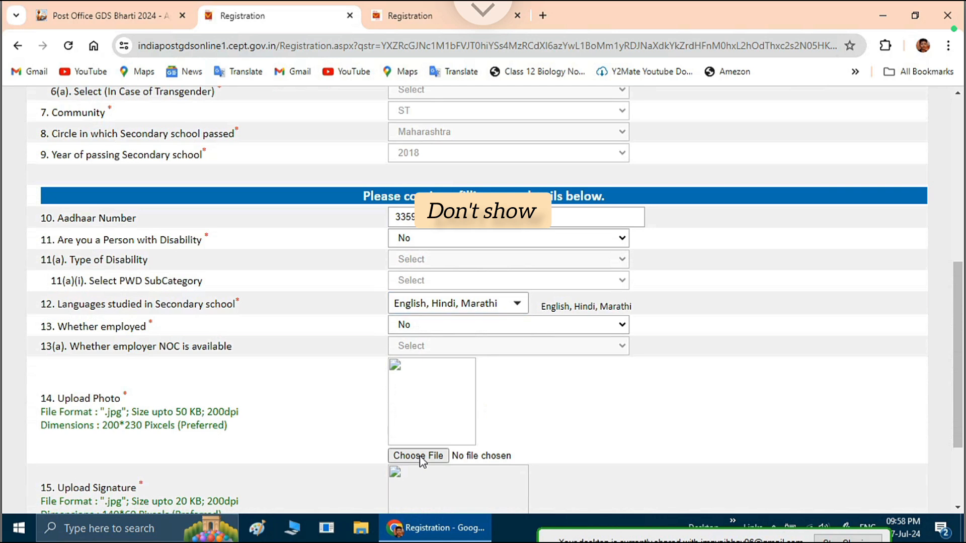
{"action": "scroll", "coordinate": [421, 459], "scroll_direction": "down", "scroll_amount": 2}
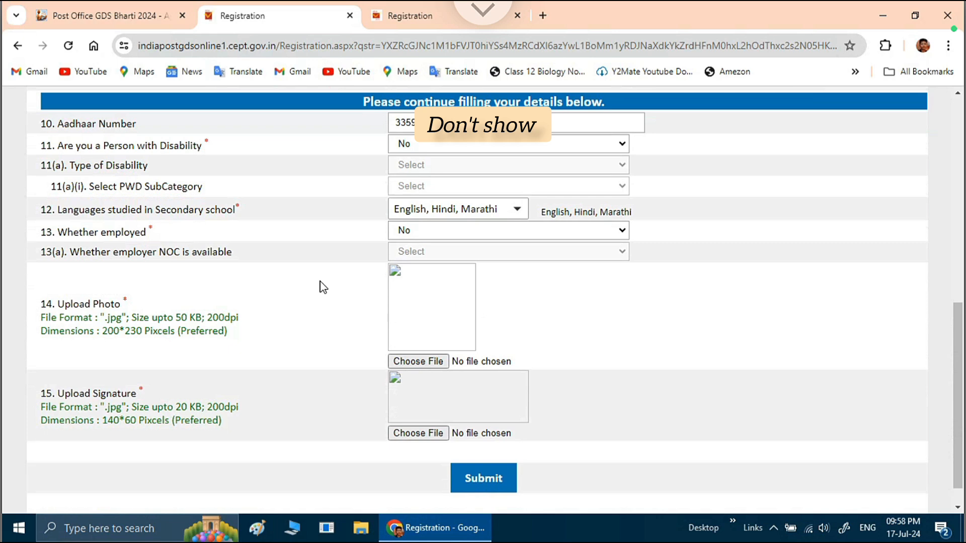
{"action": "left_click", "coordinate": [418, 361]}
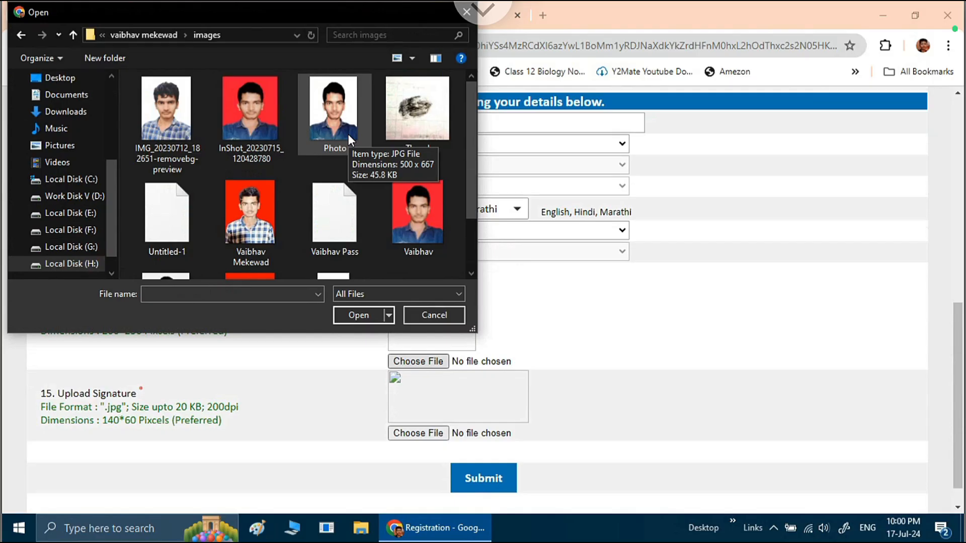
{"action": "left_click", "coordinate": [348, 134]}
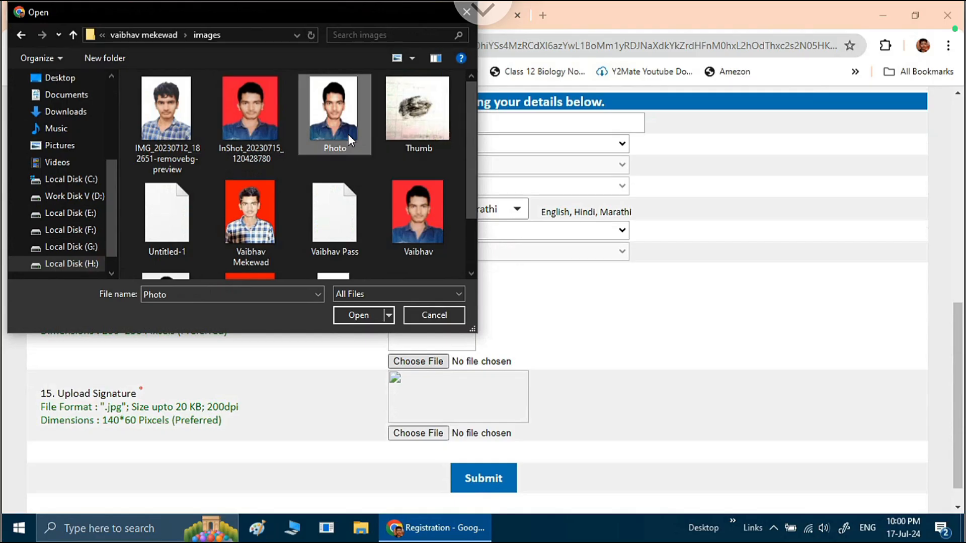
{"action": "left_click", "coordinate": [369, 312]}
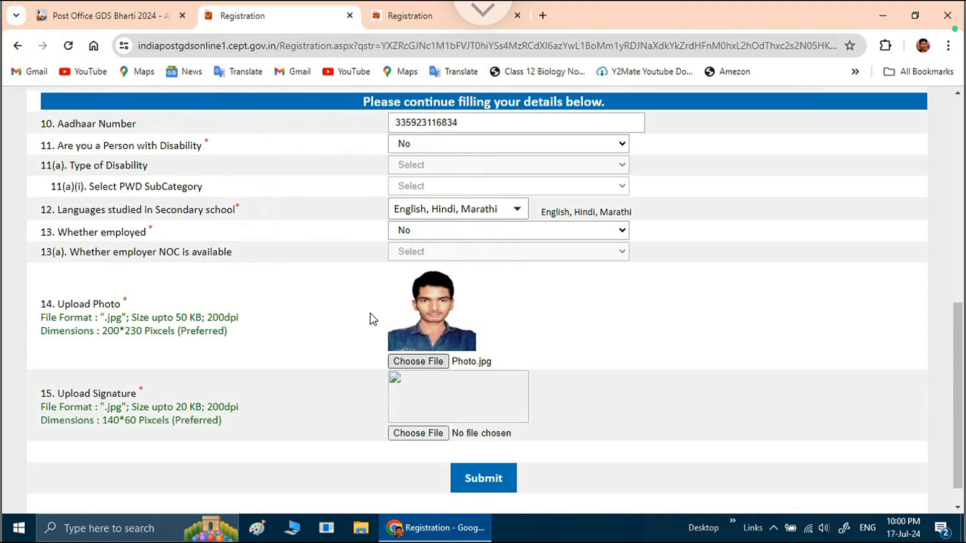
Start the signature upload and browse to the Forest Gard Bharti folder holding the signature image.
{"action": "scroll", "coordinate": [372, 319], "scroll_direction": "down", "scroll_amount": 1}
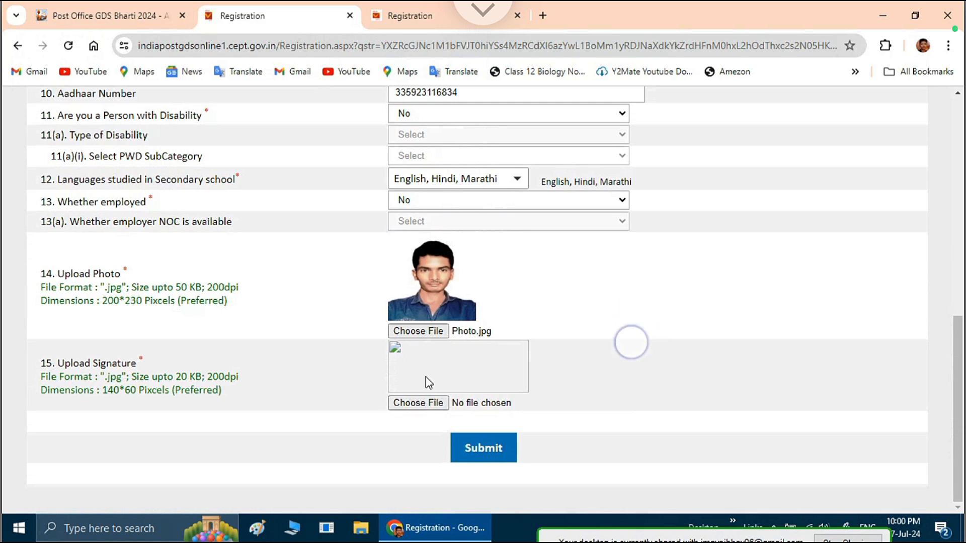
{"action": "left_click", "coordinate": [424, 407]}
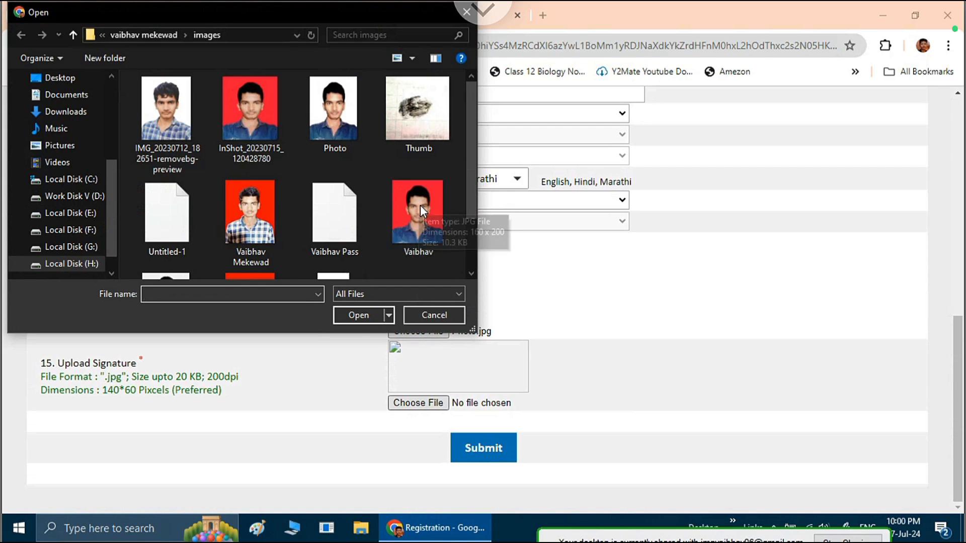
{"action": "scroll", "coordinate": [421, 205], "scroll_direction": "down", "scroll_amount": 1}
{"action": "scroll", "coordinate": [421, 205], "scroll_direction": "up", "scroll_amount": 1}
{"action": "key", "text": "alt+Up"}
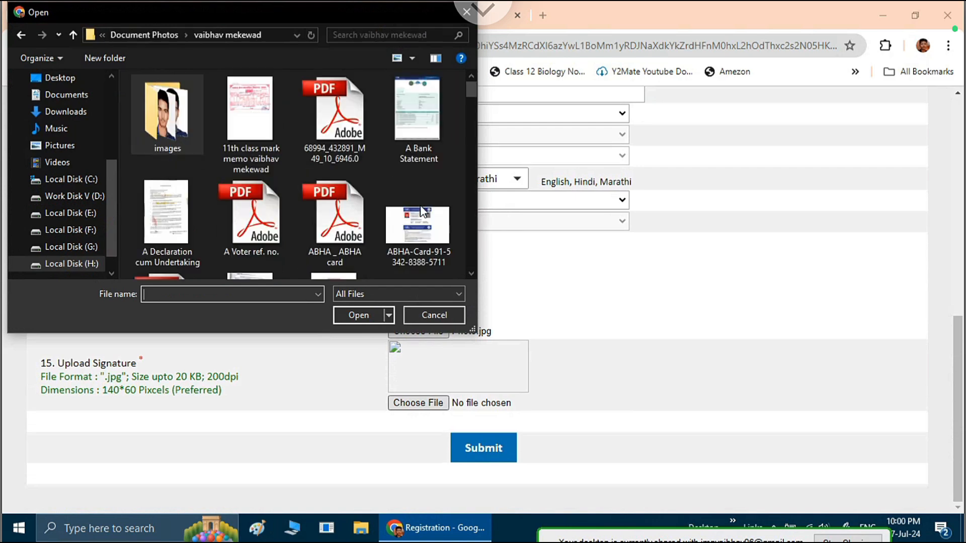
{"action": "scroll", "coordinate": [421, 205], "scroll_direction": "down", "scroll_amount": 5}
{"action": "scroll", "coordinate": [420, 205], "scroll_direction": "down", "scroll_amount": 5}
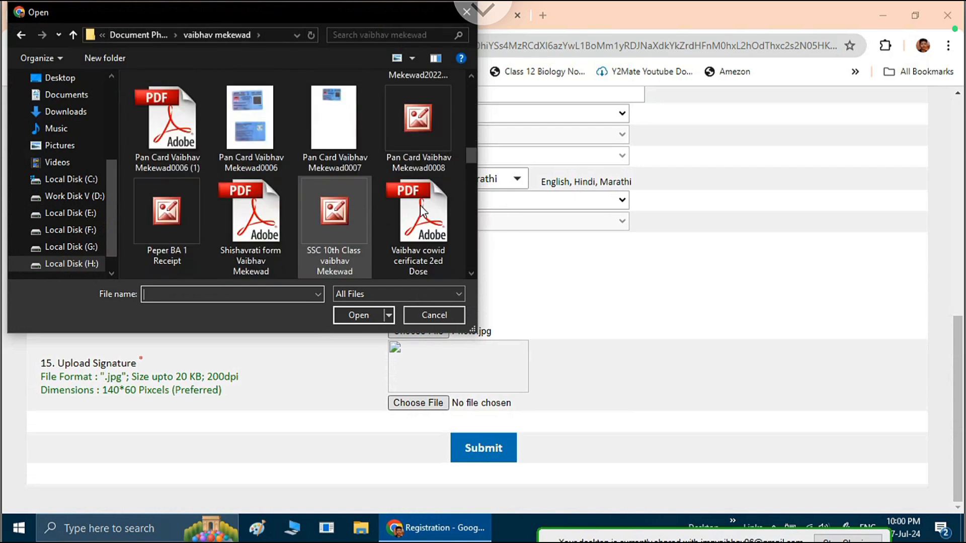
{"action": "scroll", "coordinate": [420, 205], "scroll_direction": "up", "scroll_amount": 10}
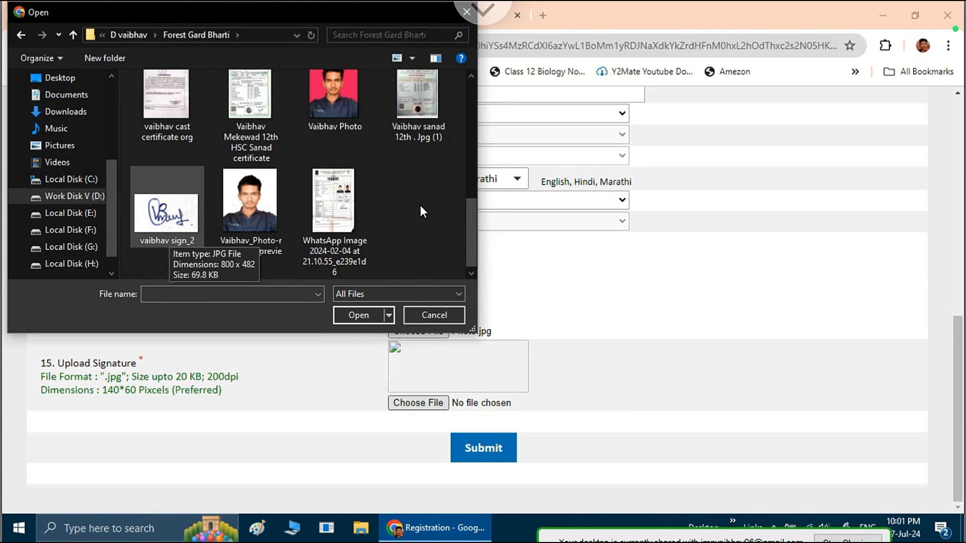
Copy and paste vaibhav sign_2 in the Forest Gard Bharti folder to create a duplicate.
{"action": "right_click", "coordinate": [169, 235]}
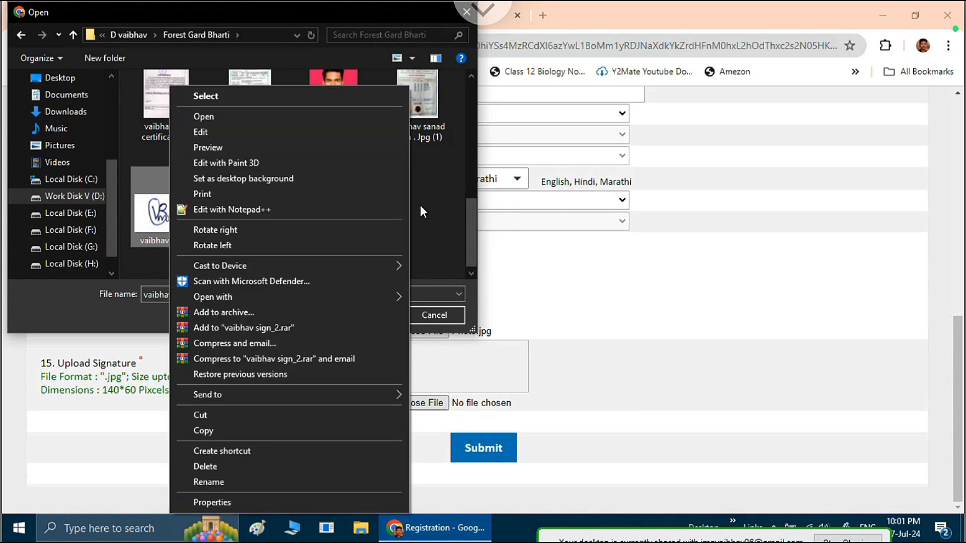
{"action": "left_click", "coordinate": [204, 431]}
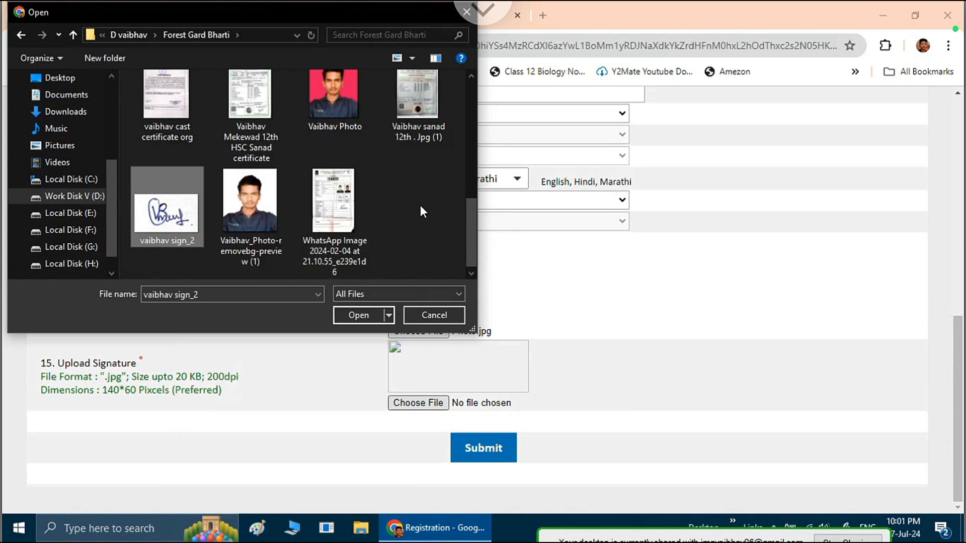
{"action": "right_click", "coordinate": [395, 251]}
{"action": "left_click", "coordinate": [428, 329]}
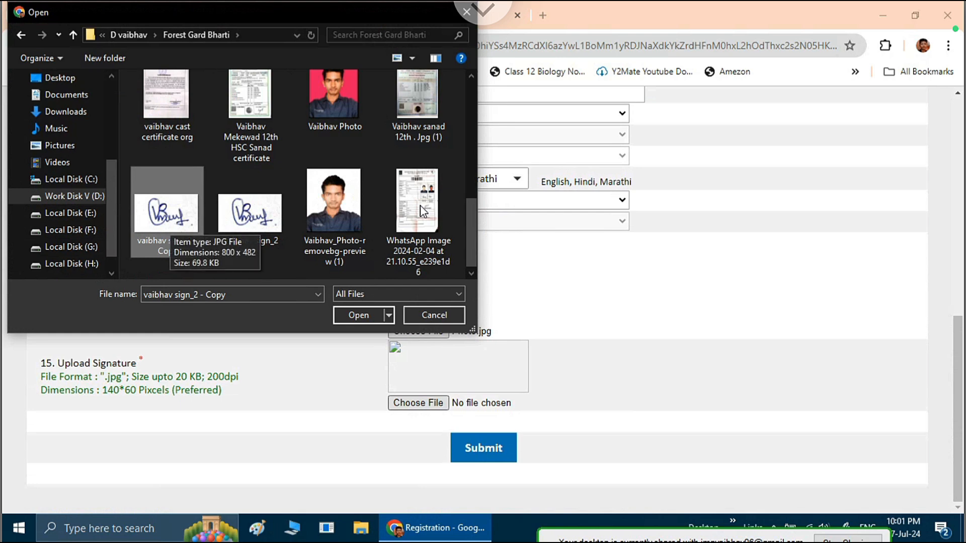
{"action": "right_click", "coordinate": [161, 219]}
{"action": "key", "text": "Escape"}
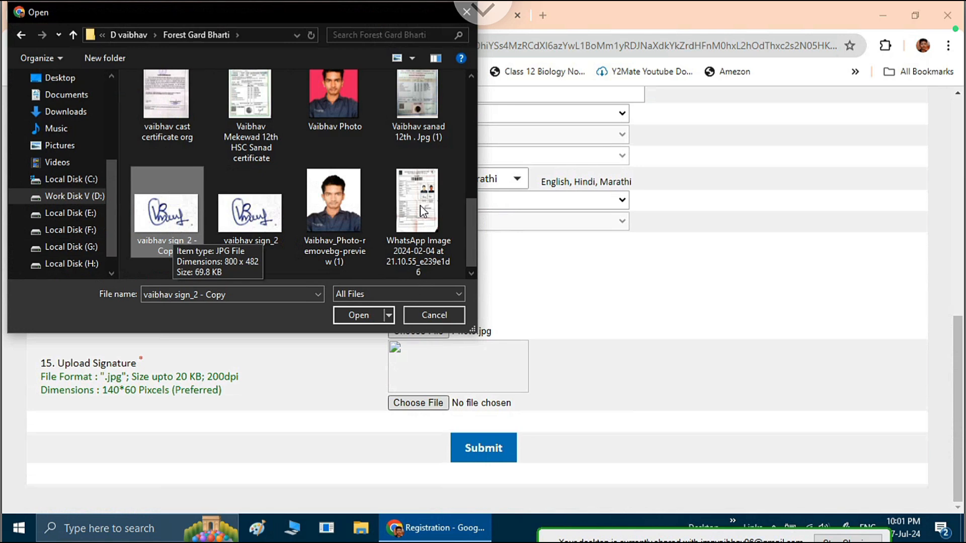
{"action": "right_click", "coordinate": [421, 205]}
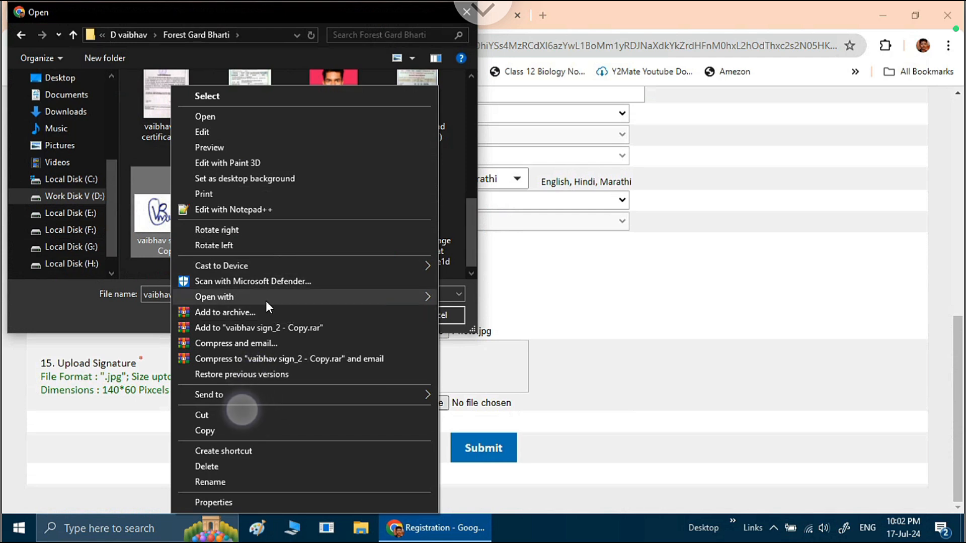
Show the Open with app list for vaibhav sign_2 - Copy, with Paint among the options.
{"action": "mouse_move", "coordinate": [266, 301]}
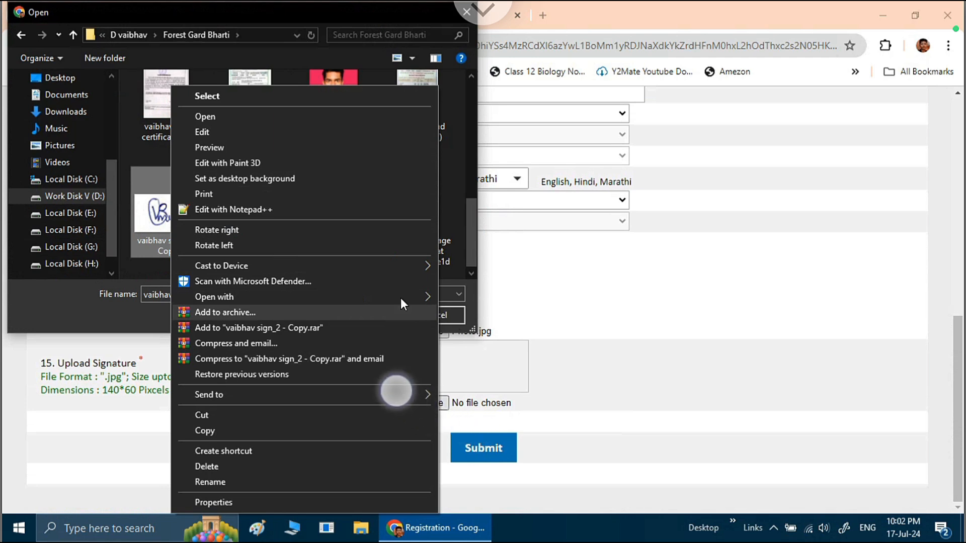
{"action": "mouse_move", "coordinate": [379, 297]}
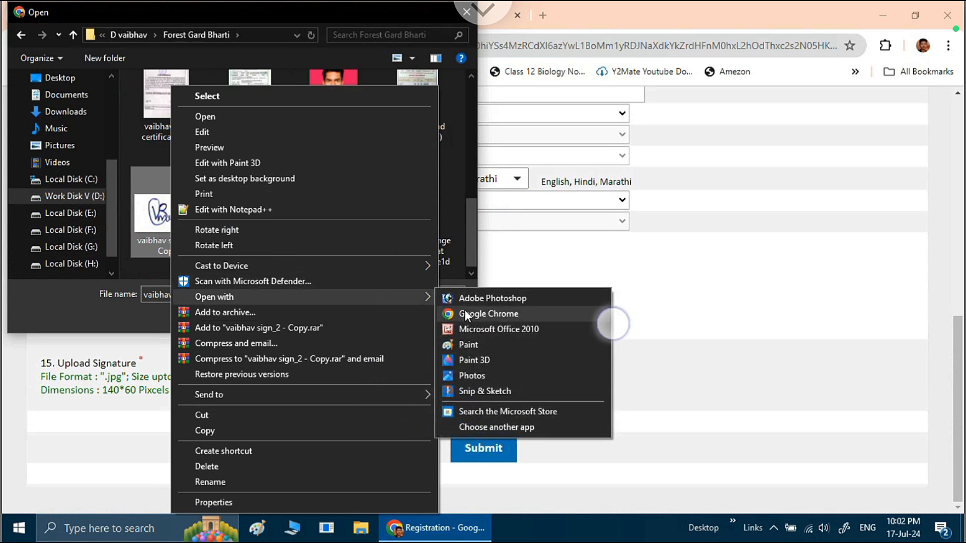
Open vaibhav sign_2 - Copy in Paint, check its 800 × 482 px size, and cancel the file picker.
{"action": "left_click", "coordinate": [468, 345]}
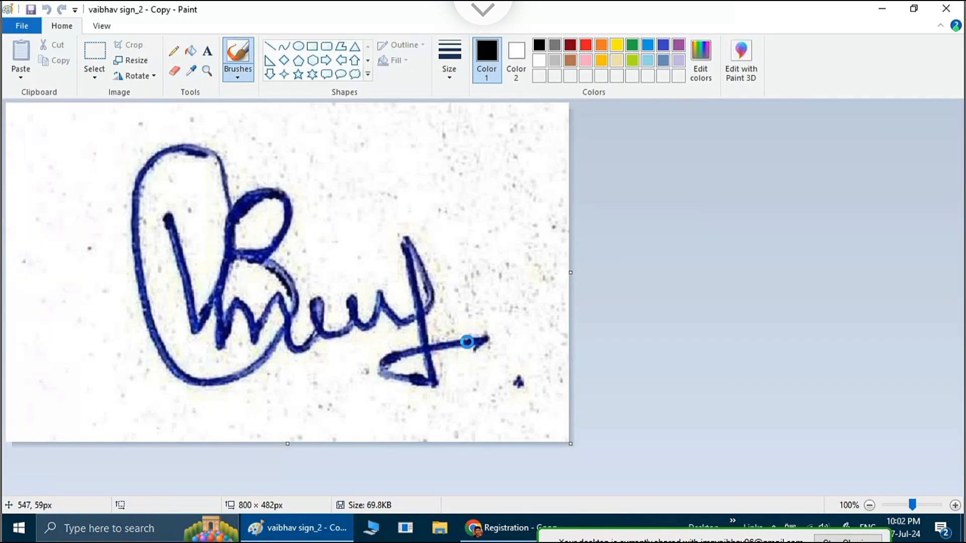
{"action": "scroll", "coordinate": [467, 343], "scroll_direction": "down", "scroll_amount": 1}
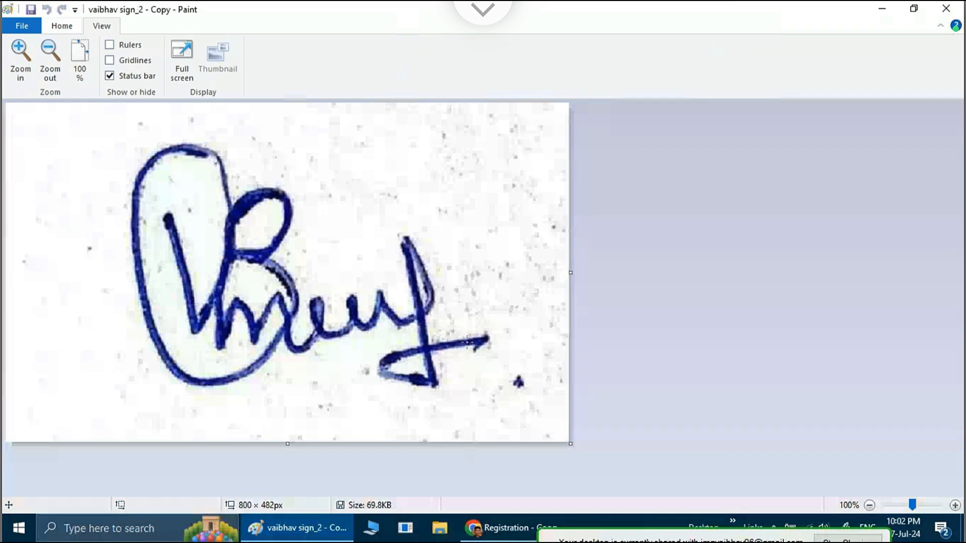
{"action": "left_click", "coordinate": [62, 26]}
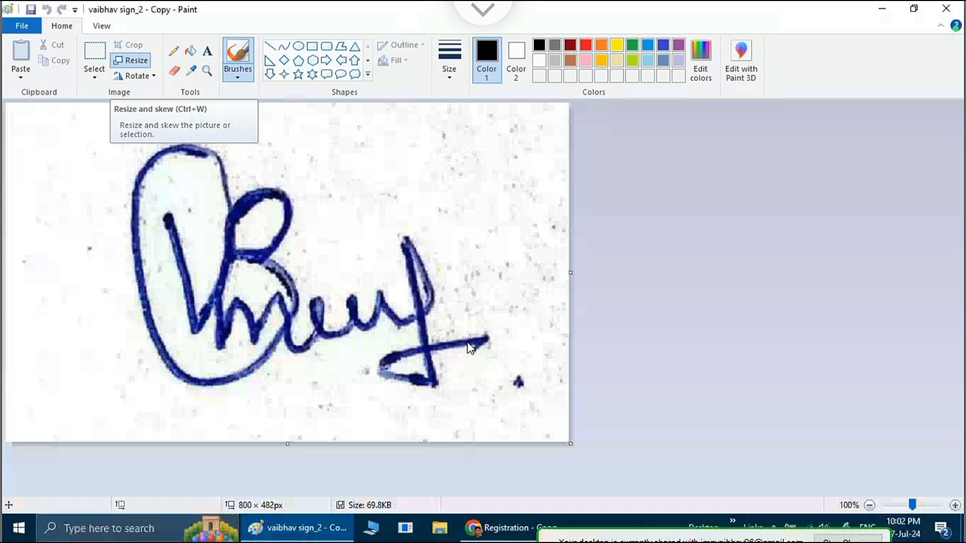
{"action": "left_click", "coordinate": [130, 60]}
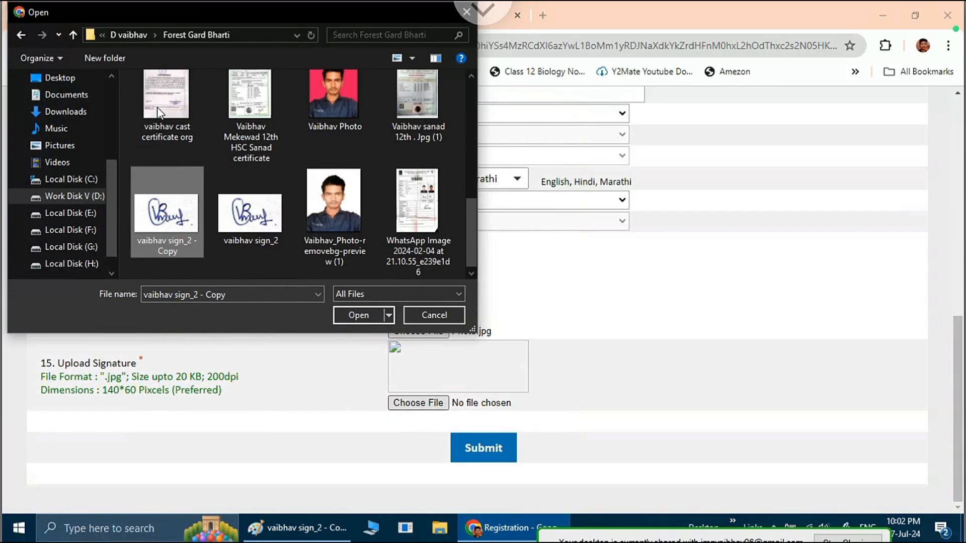
{"action": "key", "text": "Escape"}
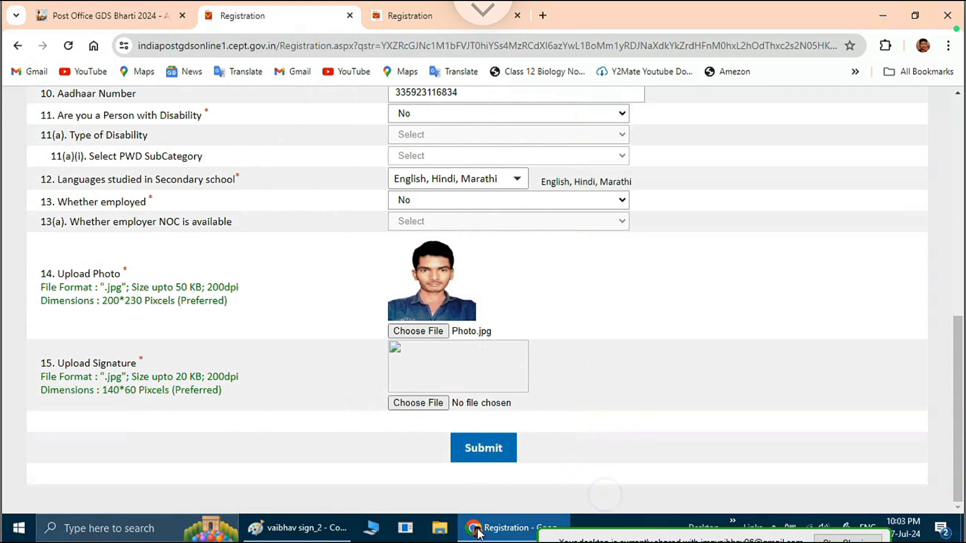
Decline deleting the broken shortcut and return to Paint showing the copy at 236 × 150 px.
{"action": "mouse_move", "coordinate": [447, 537]}
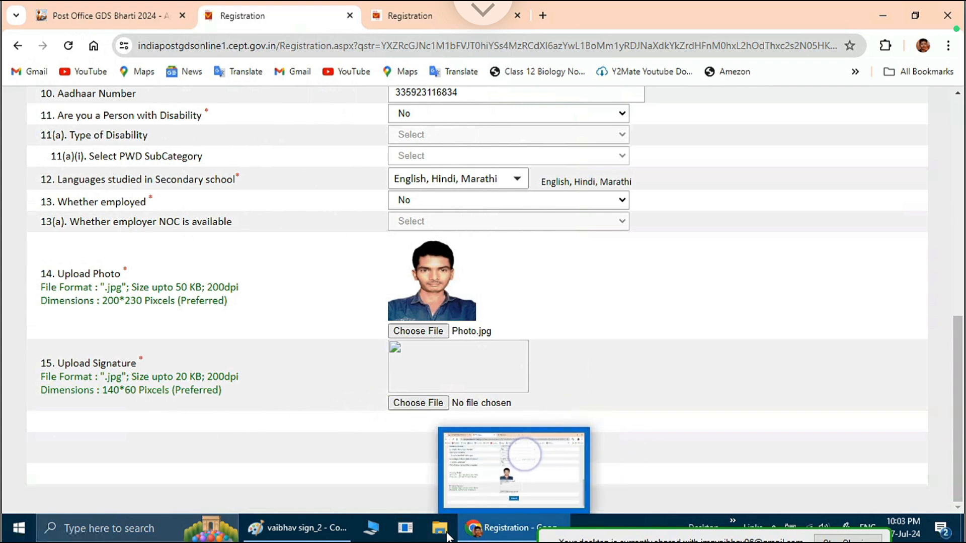
{"action": "left_click", "coordinate": [403, 532]}
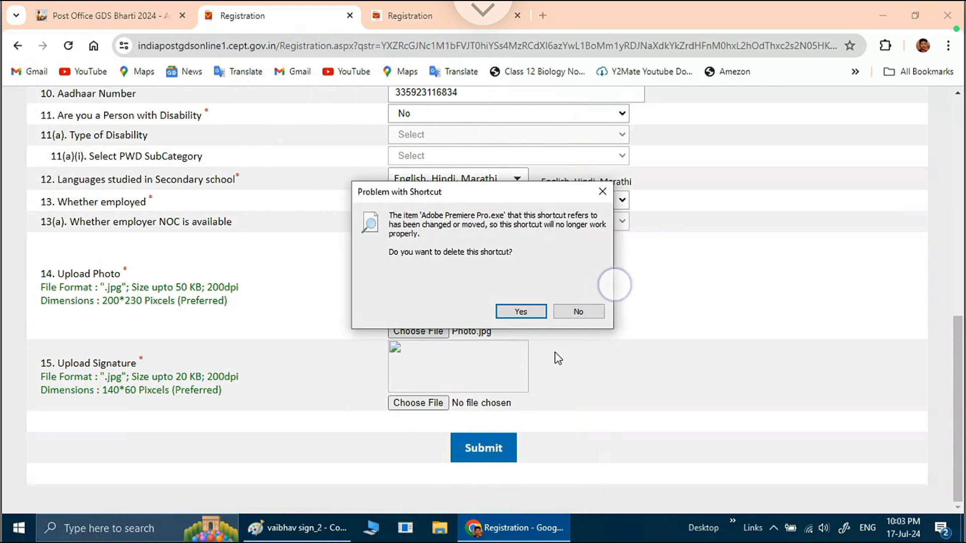
{"action": "left_click", "coordinate": [578, 311]}
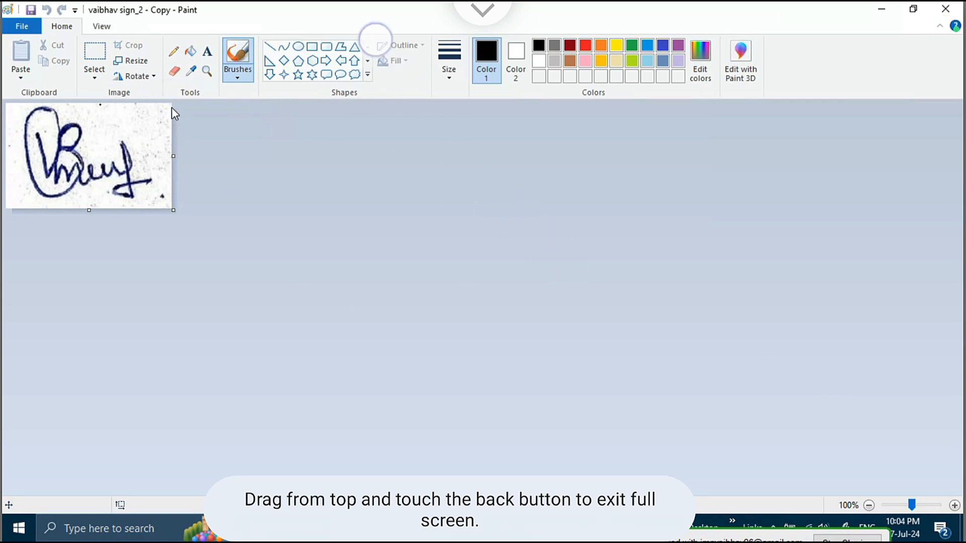
Resize the signature copy to 140 × 60 pixels with aspect ratio unlocked.
{"action": "left_click", "coordinate": [133, 62]}
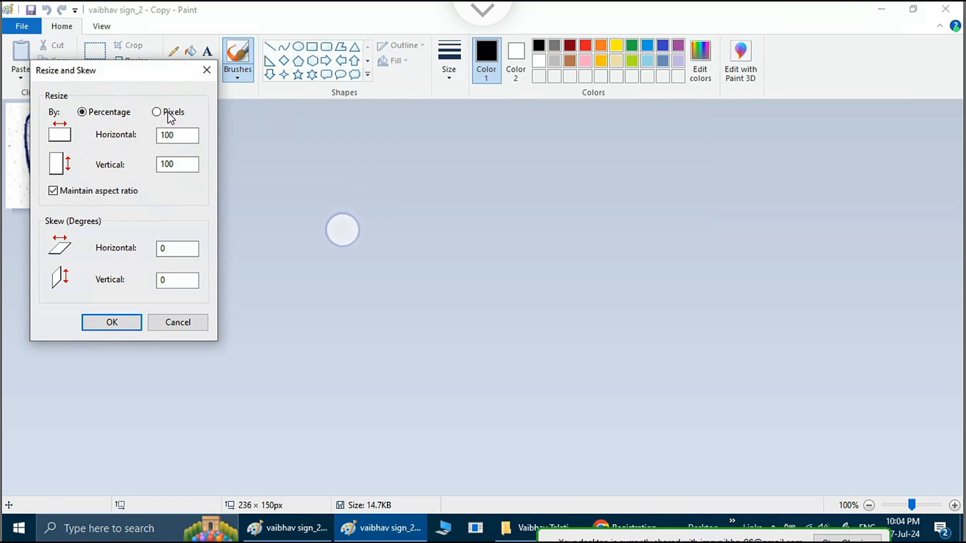
{"action": "left_click", "coordinate": [158, 111]}
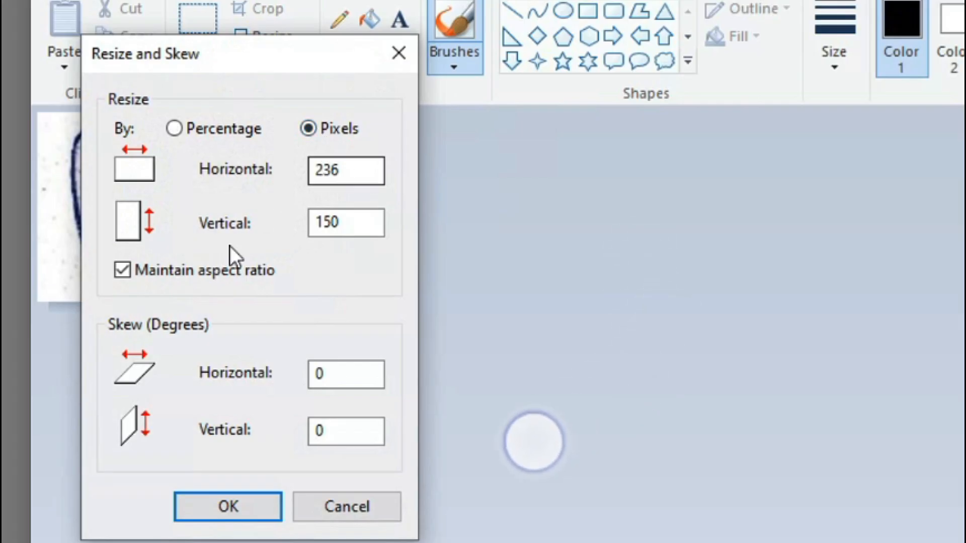
{"action": "left_click", "coordinate": [121, 245]}
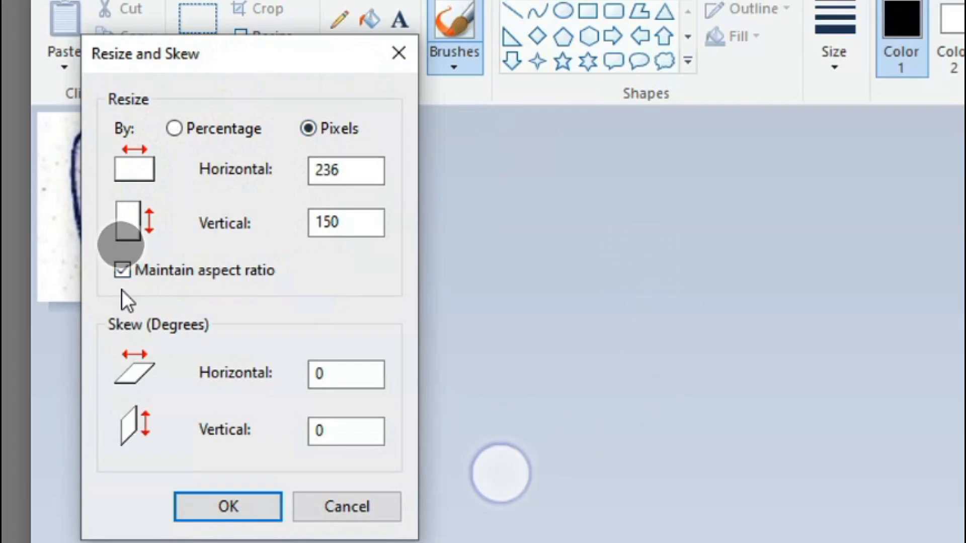
{"action": "left_click", "coordinate": [122, 271]}
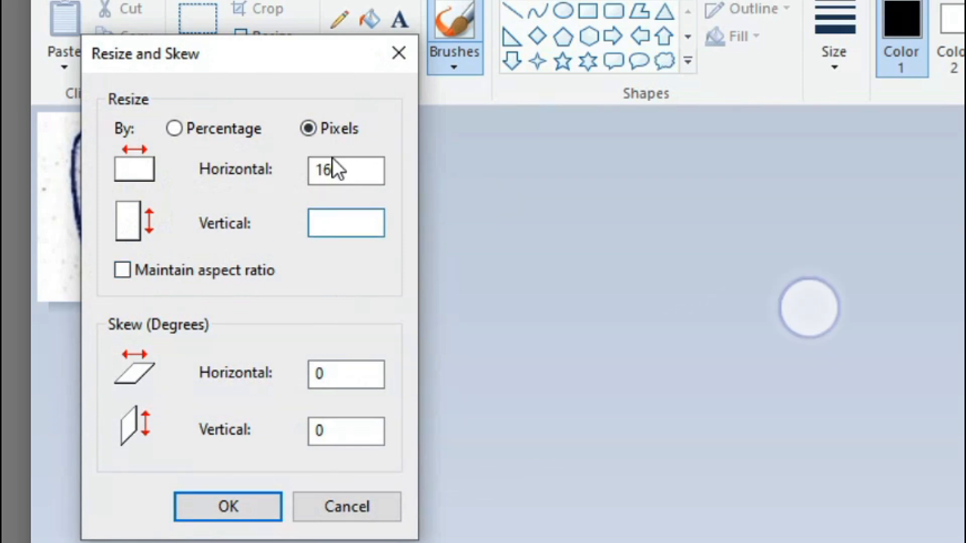
{"action": "left_click", "coordinate": [332, 158]}
{"action": "left_click", "coordinate": [365, 175]}
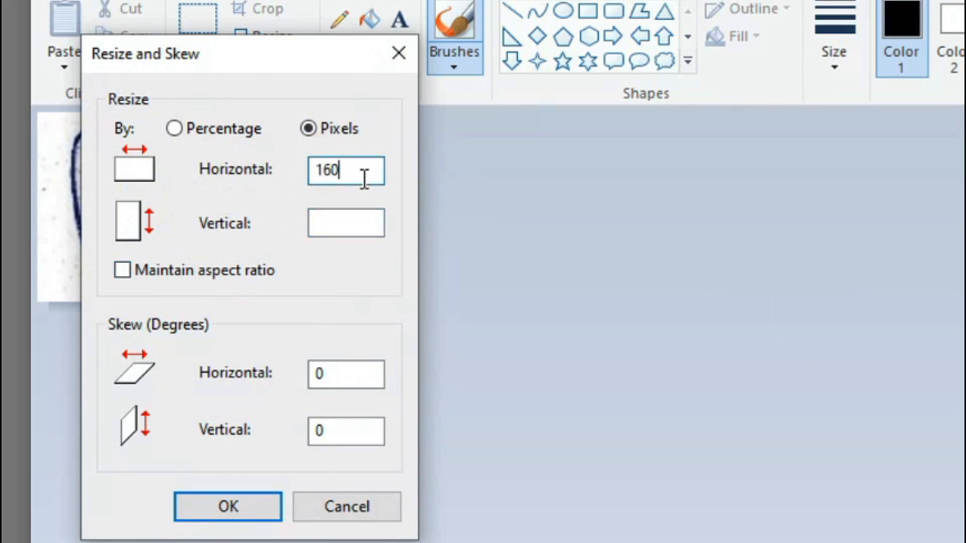
{"action": "key", "text": "BackSpace"}
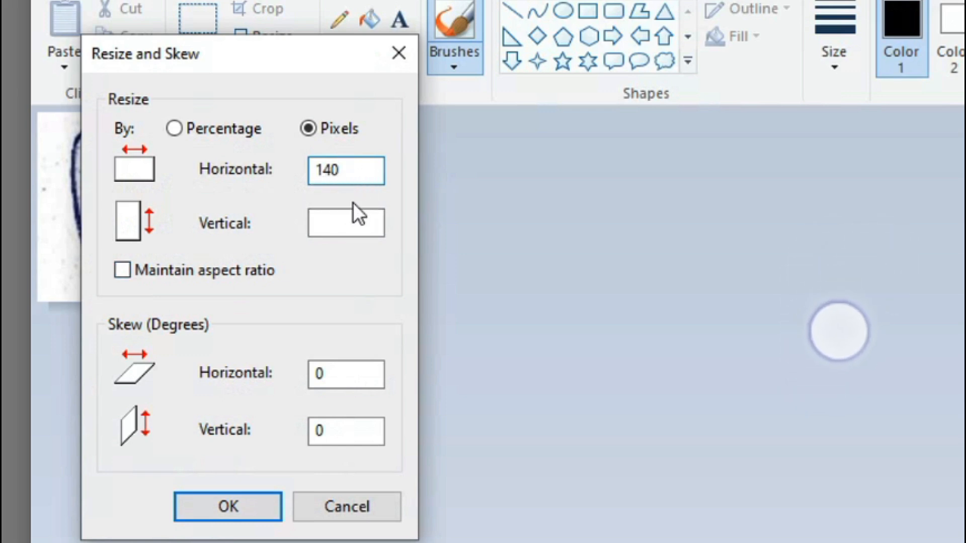
{"action": "left_click", "coordinate": [352, 216]}
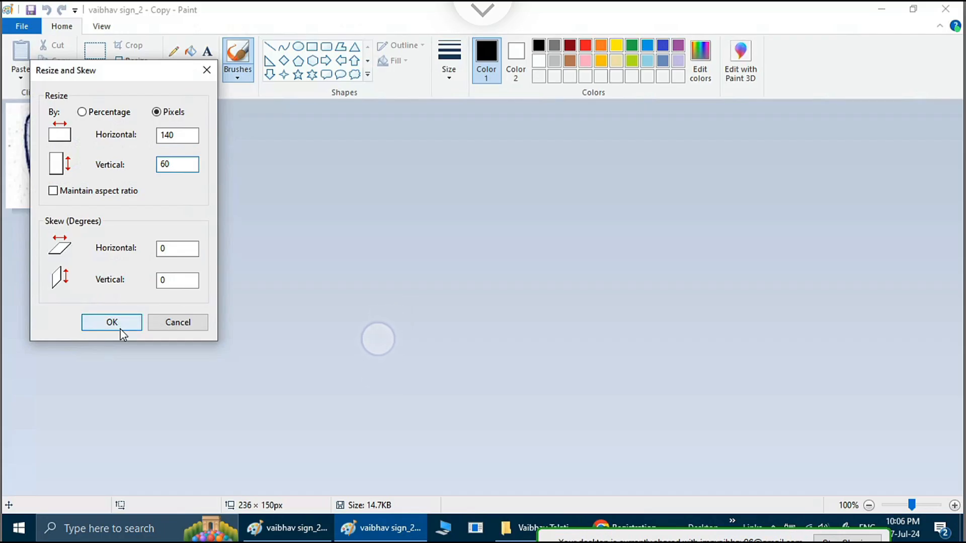
{"action": "left_click", "coordinate": [111, 323]}
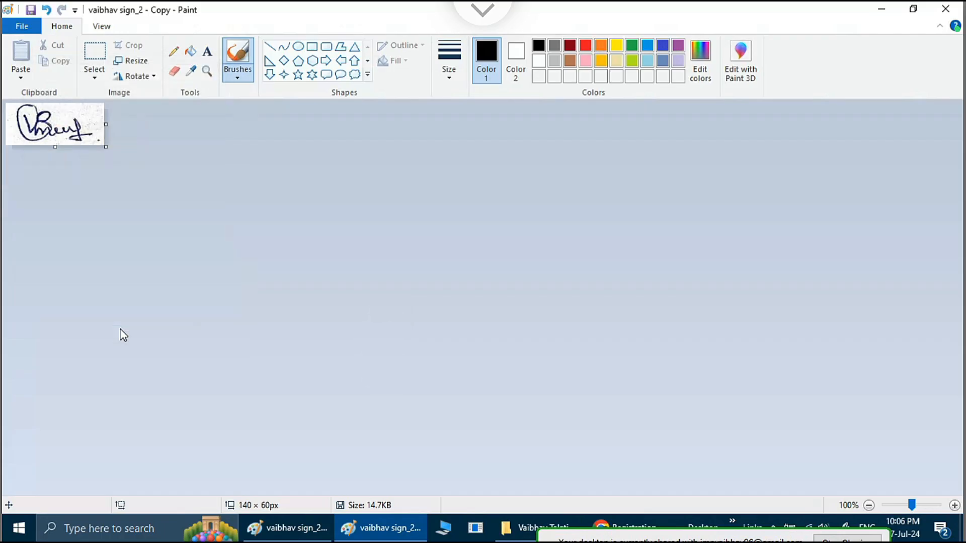
Save the resized signature, reducing its file size to 6.5KB.
{"action": "left_click", "coordinate": [167, 266]}
{"action": "key", "text": "ctrl+s"}
{"action": "key", "text": "alt+f"}
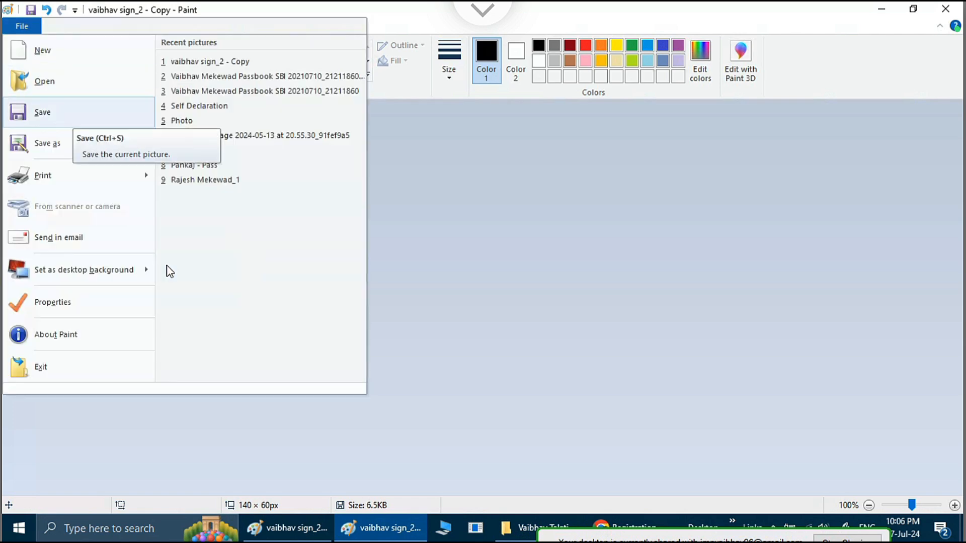
{"action": "key", "text": "Escape"}
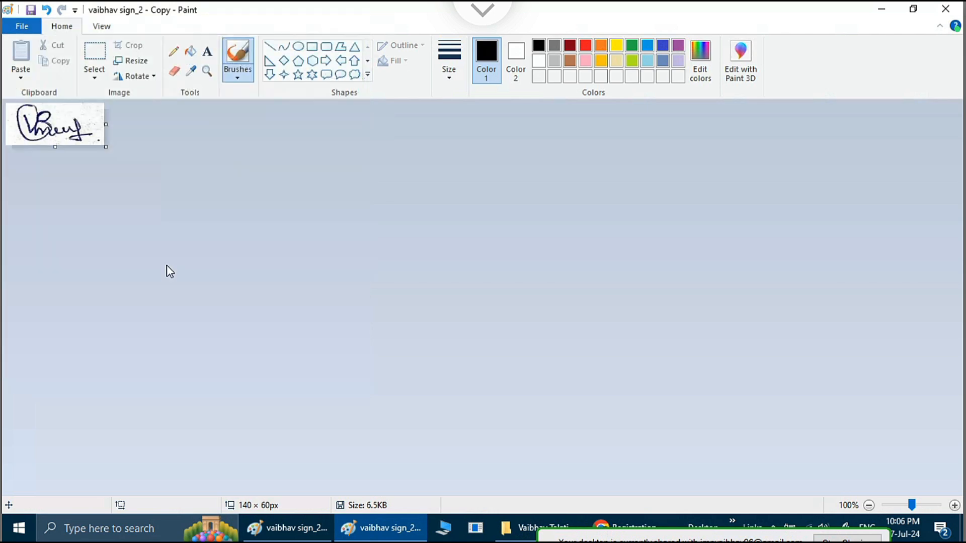
Close Paint and attach vaibhav sign_2 - Copy.jpg from drive D: as the uploaded signature.
{"action": "left_click", "coordinate": [946, 9]}
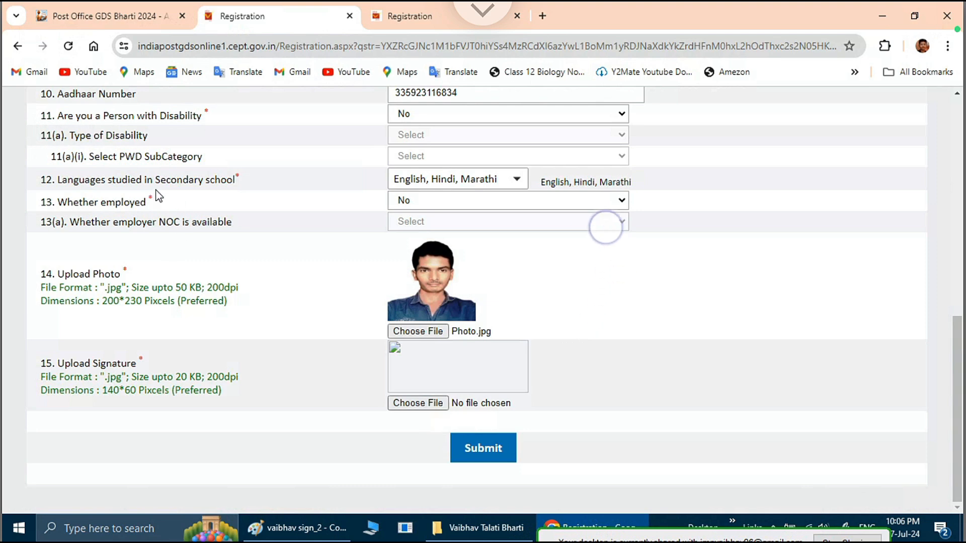
{"action": "left_click", "coordinate": [426, 397]}
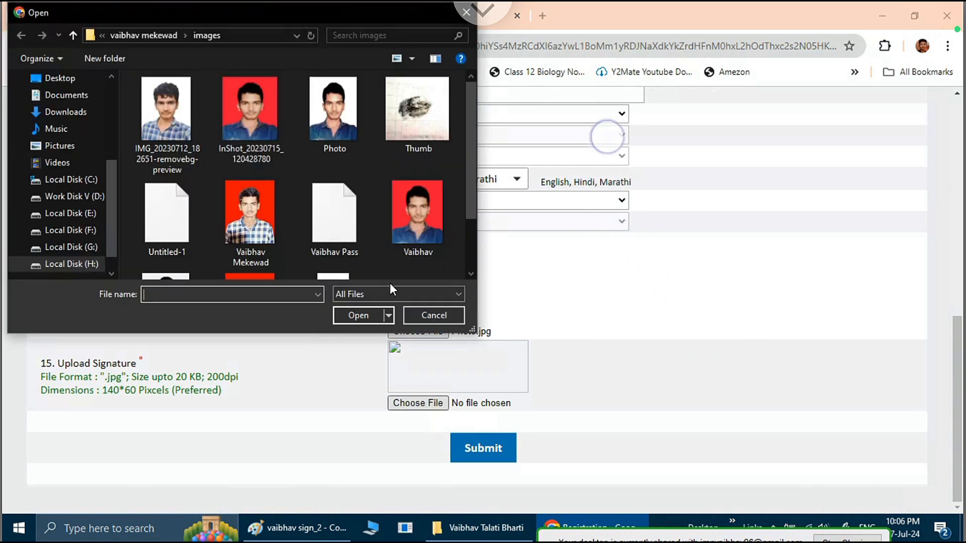
{"action": "left_click", "coordinate": [464, 159]}
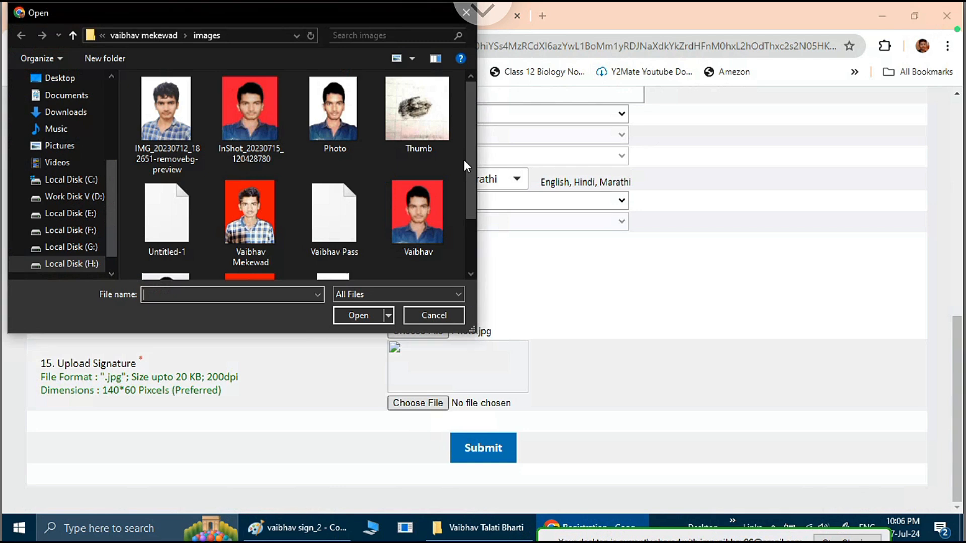
{"action": "scroll", "coordinate": [464, 160], "scroll_direction": "down", "scroll_amount": 2}
{"action": "scroll", "coordinate": [463, 160], "scroll_direction": "up", "scroll_amount": 2}
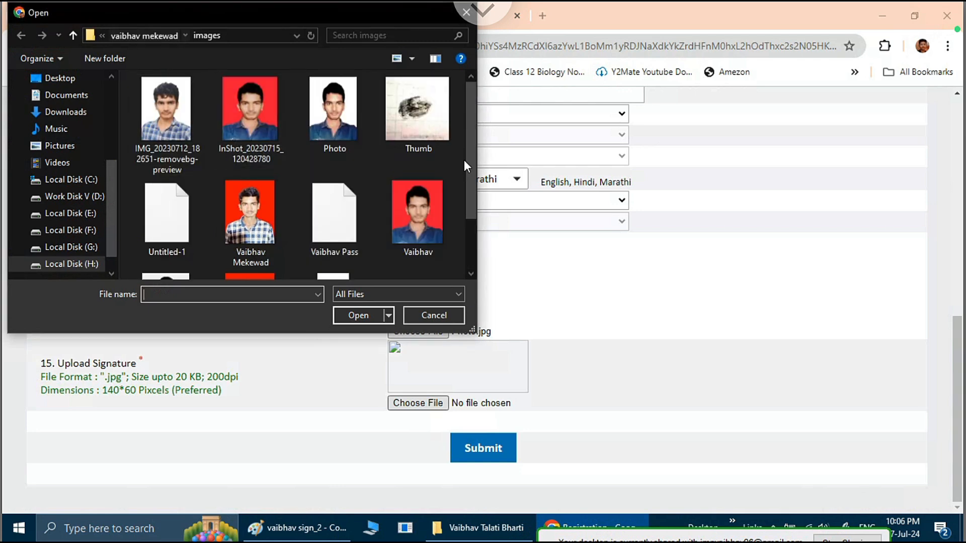
{"action": "left_click", "coordinate": [144, 35]}
{"action": "key", "text": "Up"}
{"action": "key", "text": "Up"}
{"action": "key", "text": "Up"}
{"action": "key", "text": "Up"}
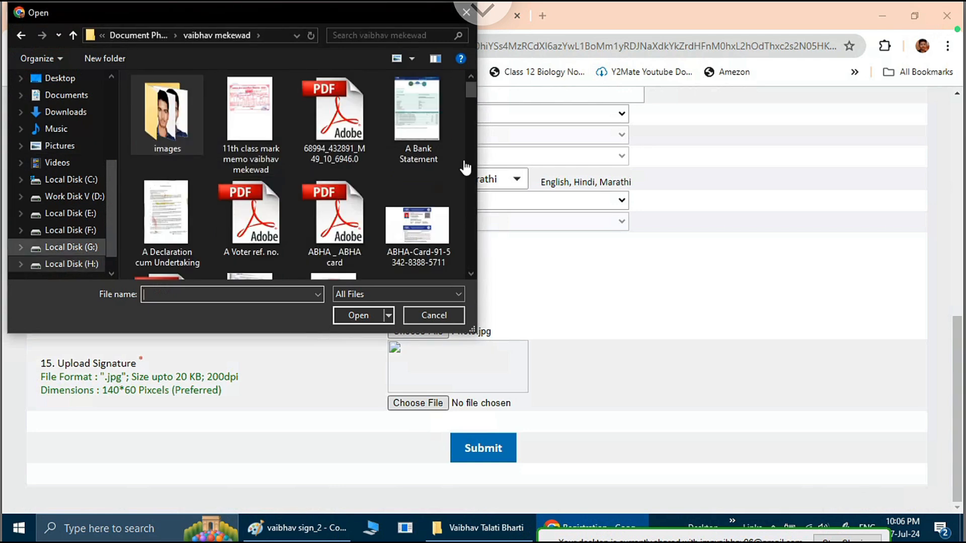
{"action": "scroll", "coordinate": [464, 160], "scroll_direction": "down", "scroll_amount": 1}
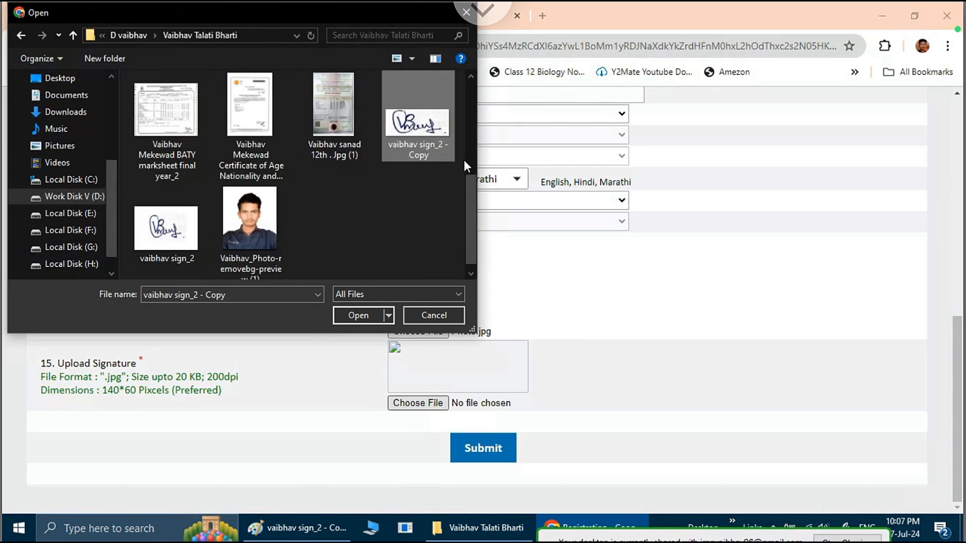
{"action": "mouse_move", "coordinate": [463, 160]}
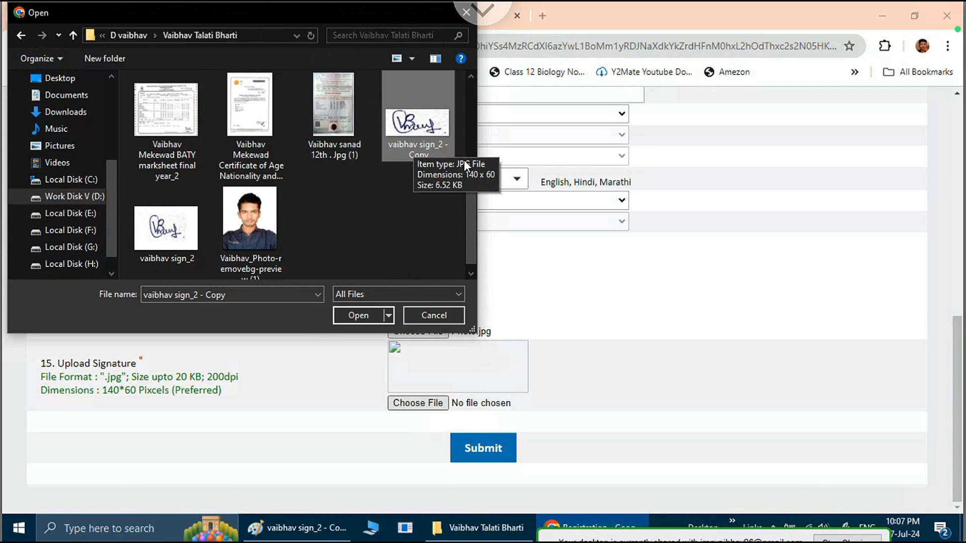
{"action": "key", "text": "Return"}
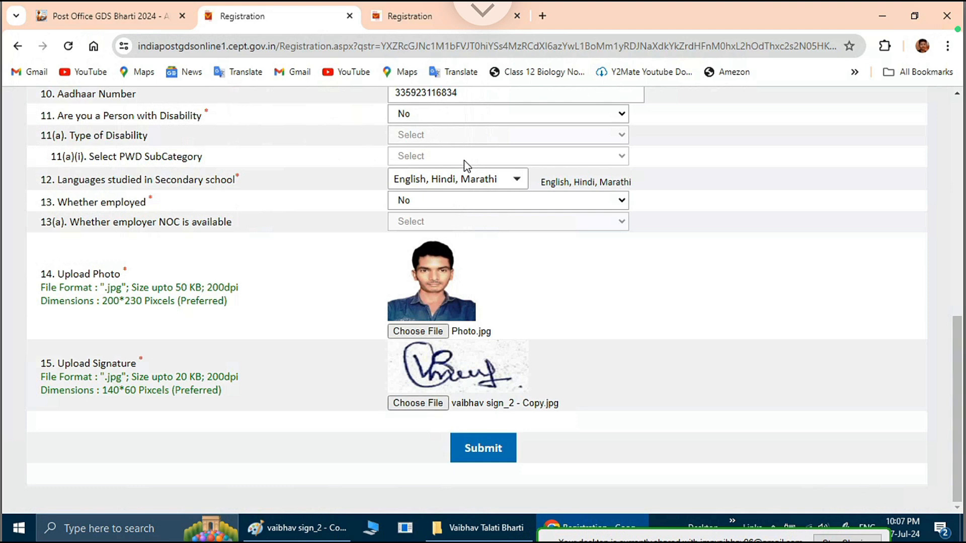
Review the preview, accept the no-duplicate declaration, and submit the registration.
{"action": "left_click", "coordinate": [486, 443]}
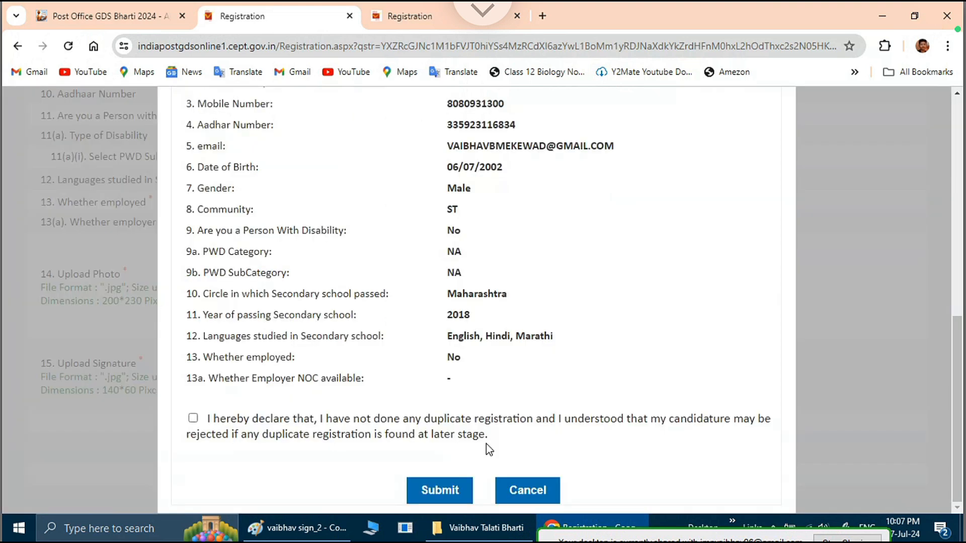
{"action": "scroll", "coordinate": [486, 444], "scroll_direction": "up", "scroll_amount": 4}
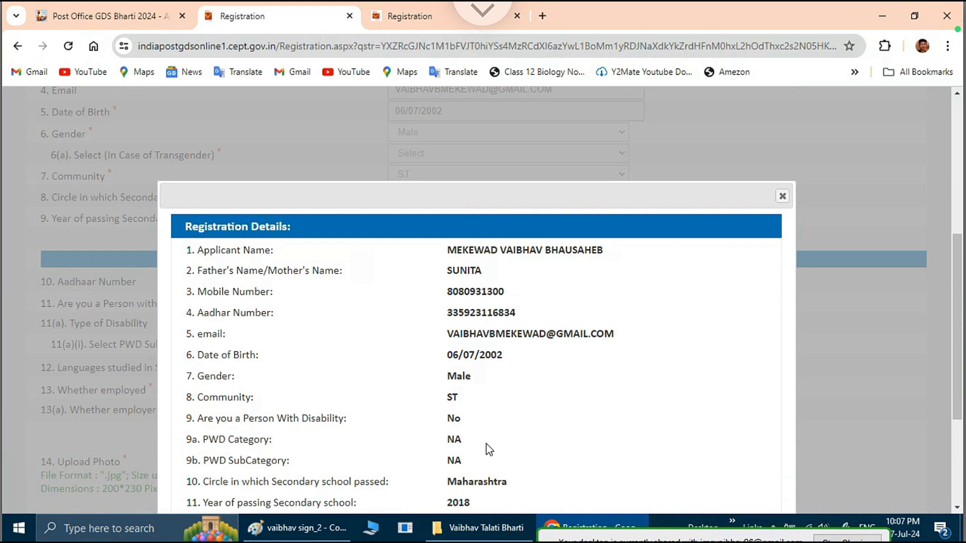
{"action": "scroll", "coordinate": [486, 443], "scroll_direction": "down", "scroll_amount": 4}
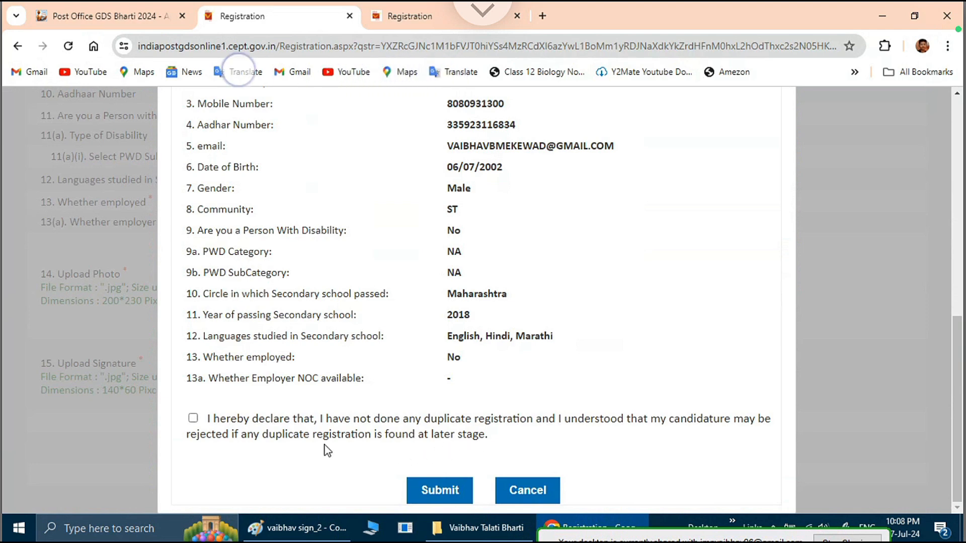
{"action": "left_click", "coordinate": [192, 422]}
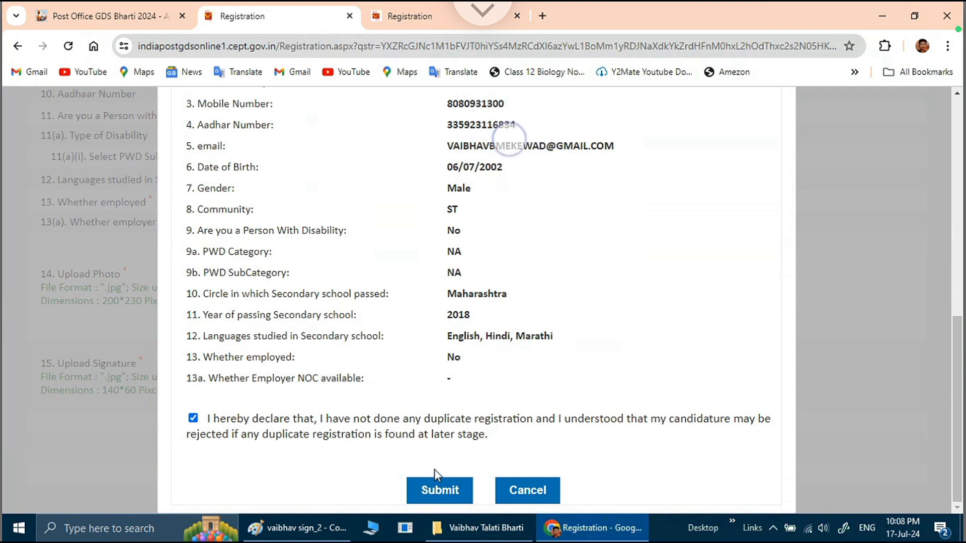
{"action": "key", "text": "ctrl+a"}
{"action": "left_click", "coordinate": [434, 490]}
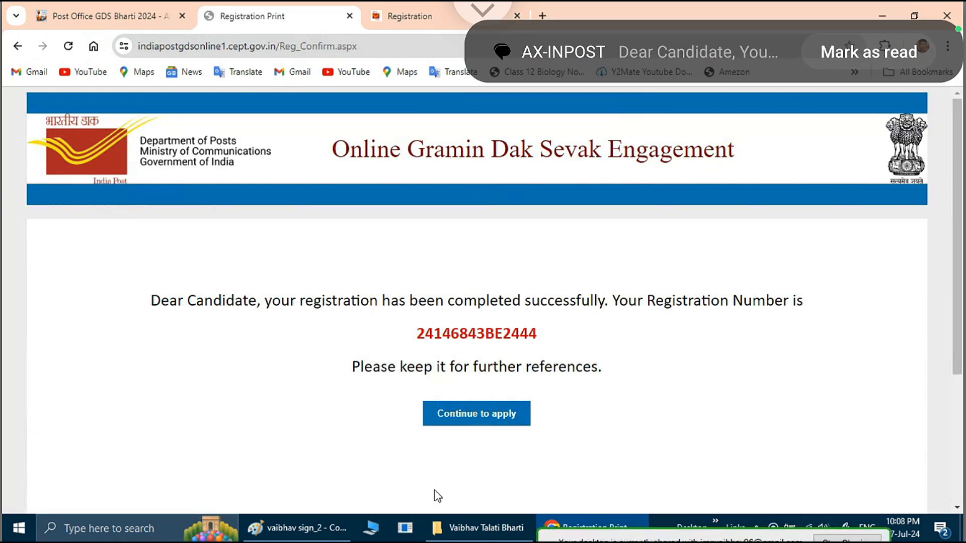
Copy the new registration number and continue to the Candidate Application Form verification page.
{"action": "left_click_drag", "start_coordinate": [537, 333], "coordinate": [416, 333]}
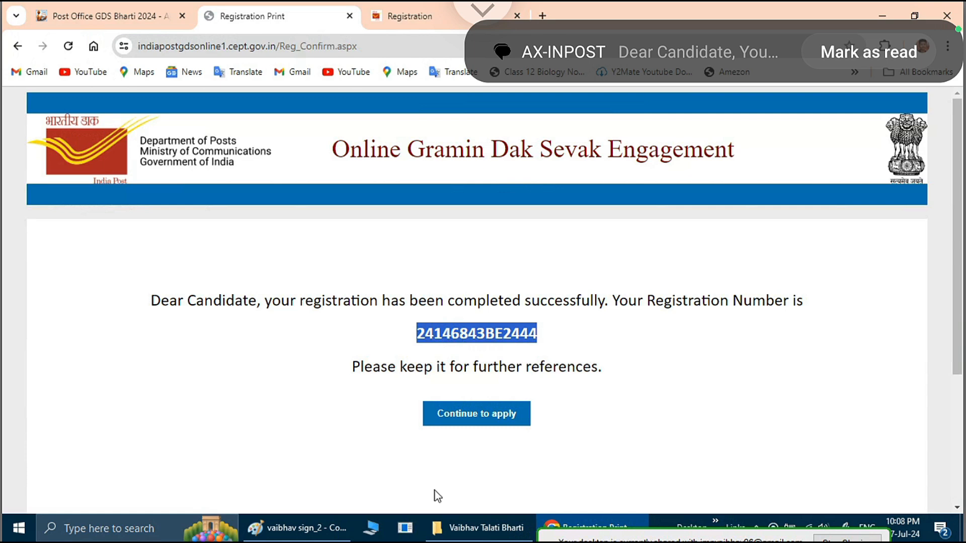
{"action": "right_click", "coordinate": [441, 334]}
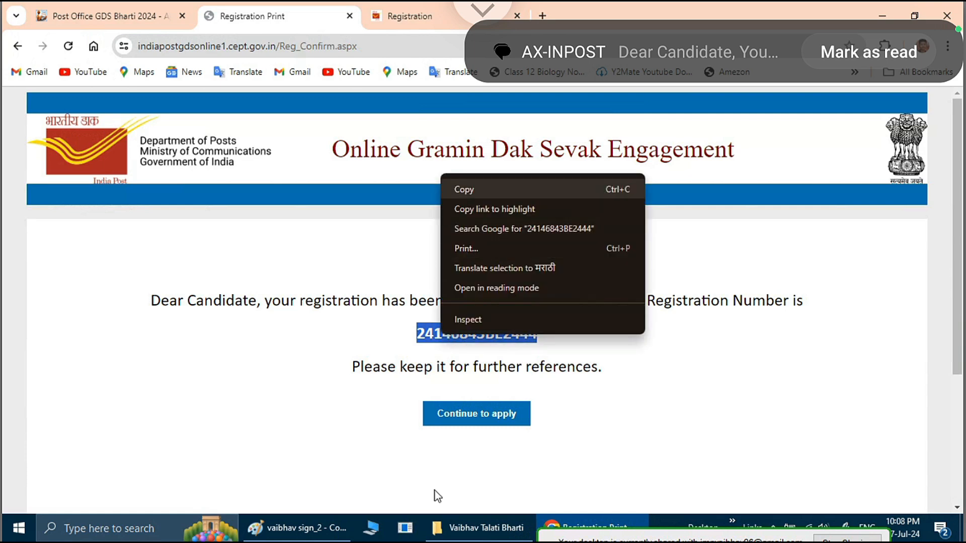
{"action": "key", "text": "Return"}
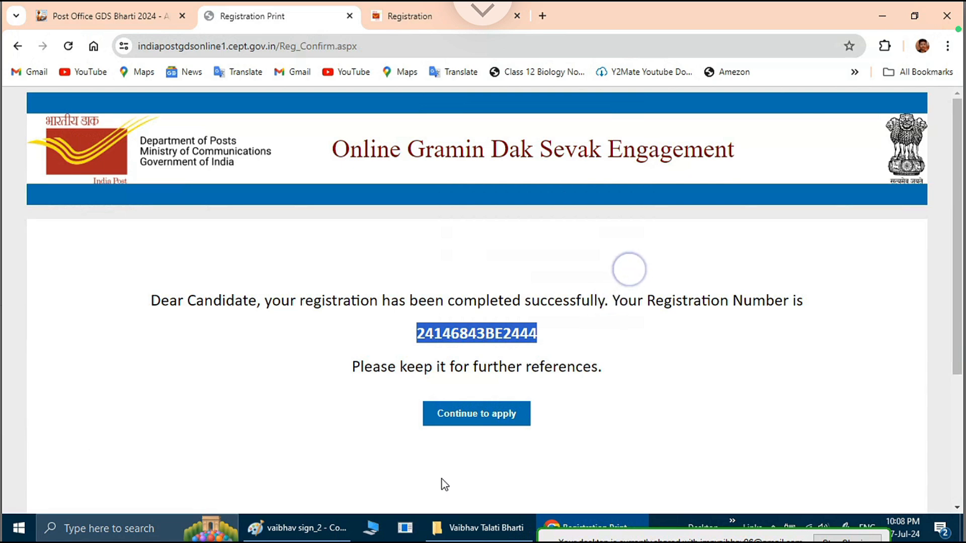
{"action": "left_click", "coordinate": [484, 413]}
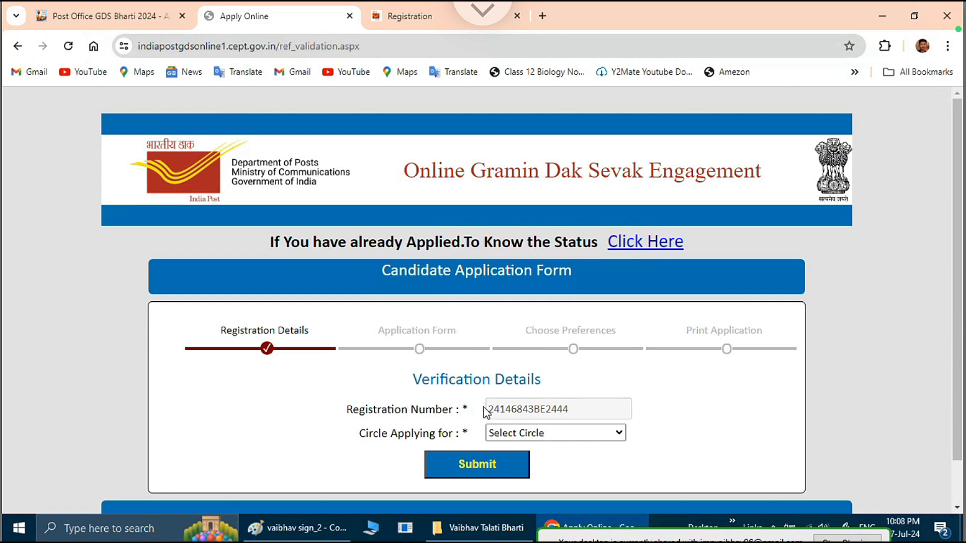
Select Maharashtra as the circle, request the application OTP, and focus the Enter OTP field.
{"action": "scroll", "coordinate": [484, 407], "scroll_direction": "down", "scroll_amount": 1}
{"action": "left_click", "coordinate": [555, 385]}
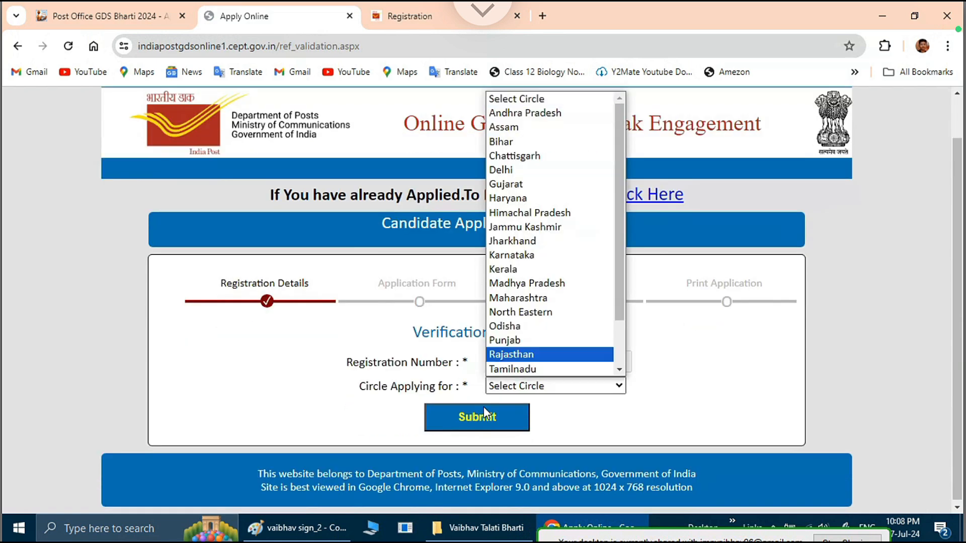
{"action": "key", "text": "Return"}
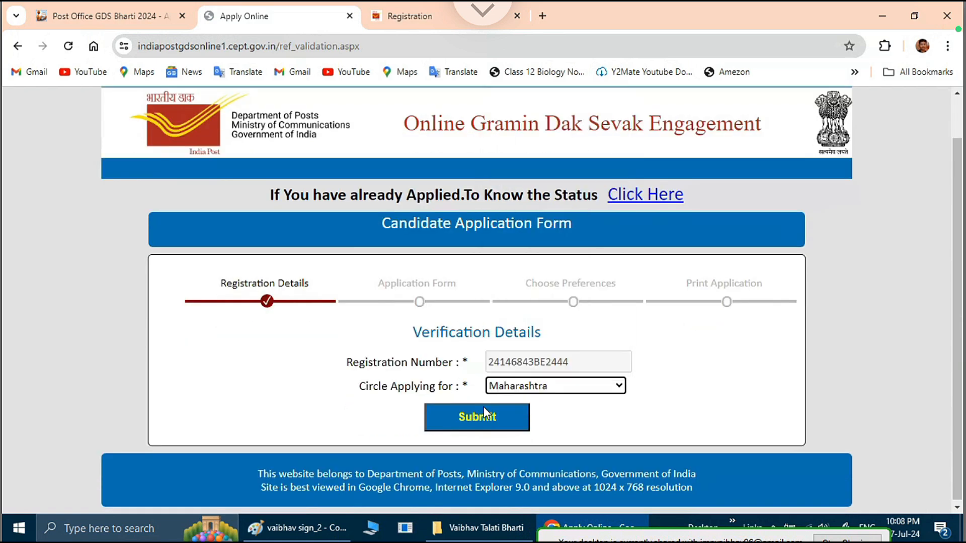
{"action": "left_click", "coordinate": [484, 416]}
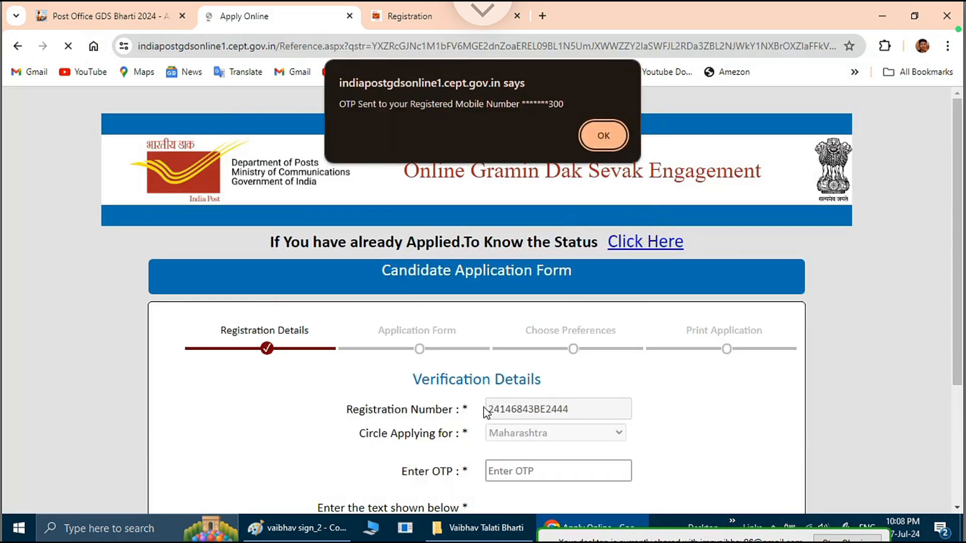
{"action": "key", "text": "Return"}
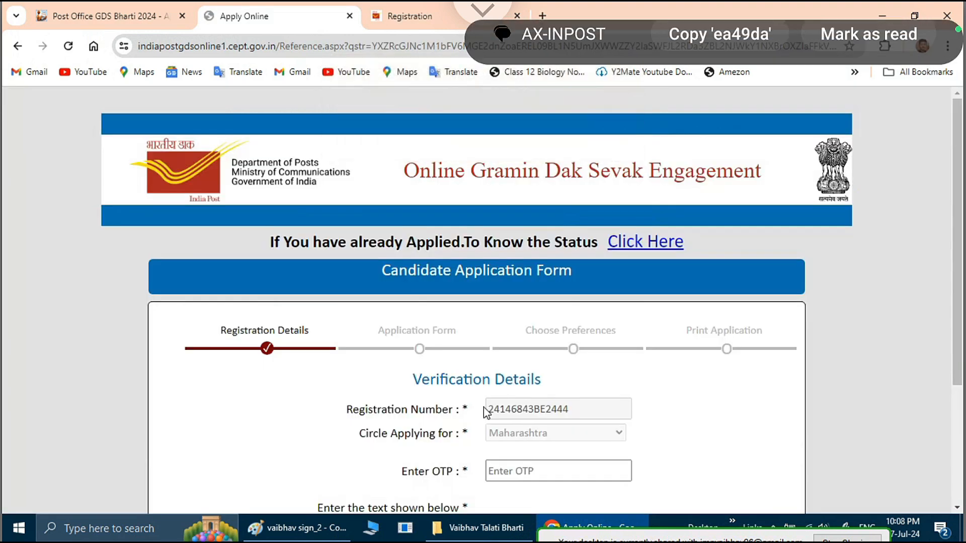
{"action": "scroll", "coordinate": [484, 406], "scroll_direction": "down", "scroll_amount": 2}
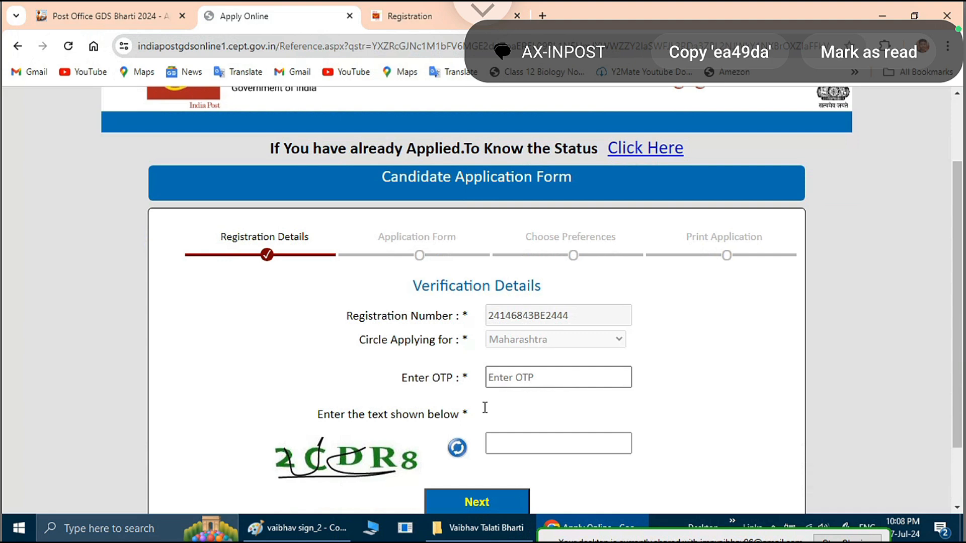
{"action": "key", "text": "Tab"}
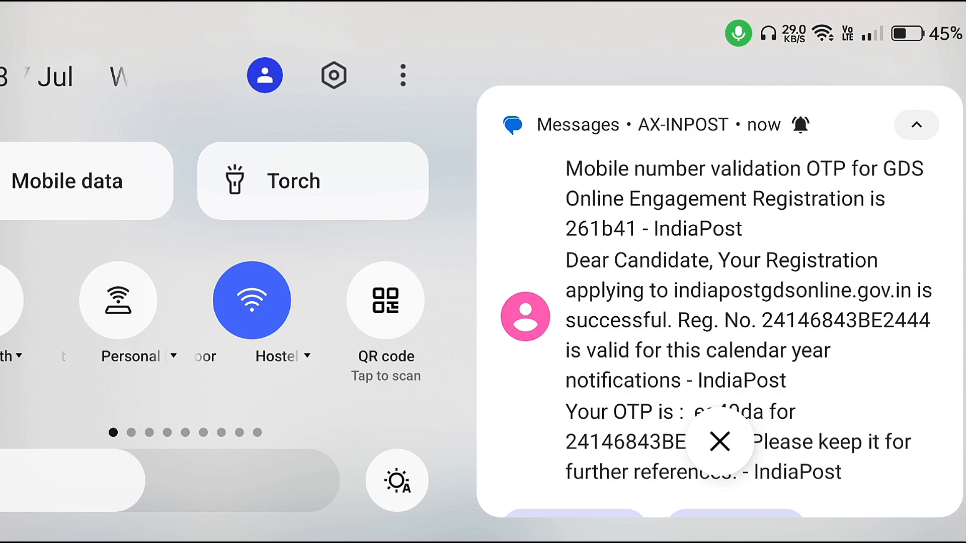
Read the OTP from the AX-INPOST SMS in the phone's notification shade, then close the shade.
{"action": "scroll", "coordinate": [931, 190], "scroll_direction": "down", "scroll_amount": 3}
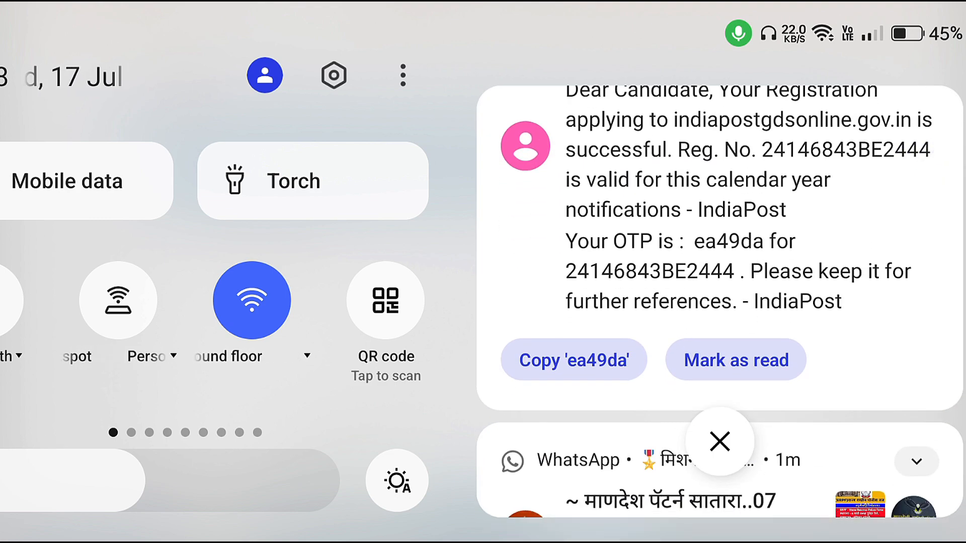
{"action": "scroll", "coordinate": [915, 251], "scroll_direction": "down", "scroll_amount": 8}
{"action": "left_click_drag", "start_coordinate": [916, 428], "coordinate": [914, 183]}
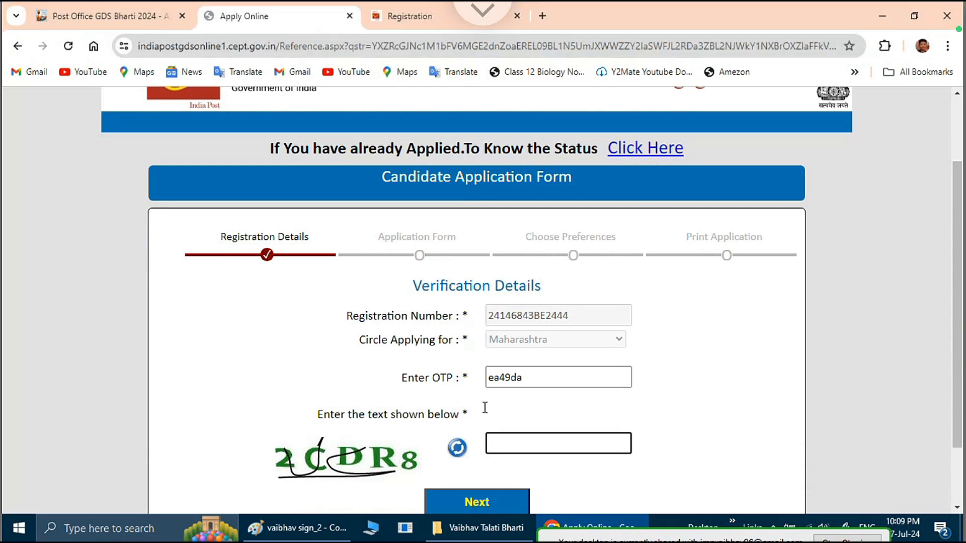
Enter the captcha text and proceed to the Application Form page.
{"action": "type", "text": "2CDR8"}
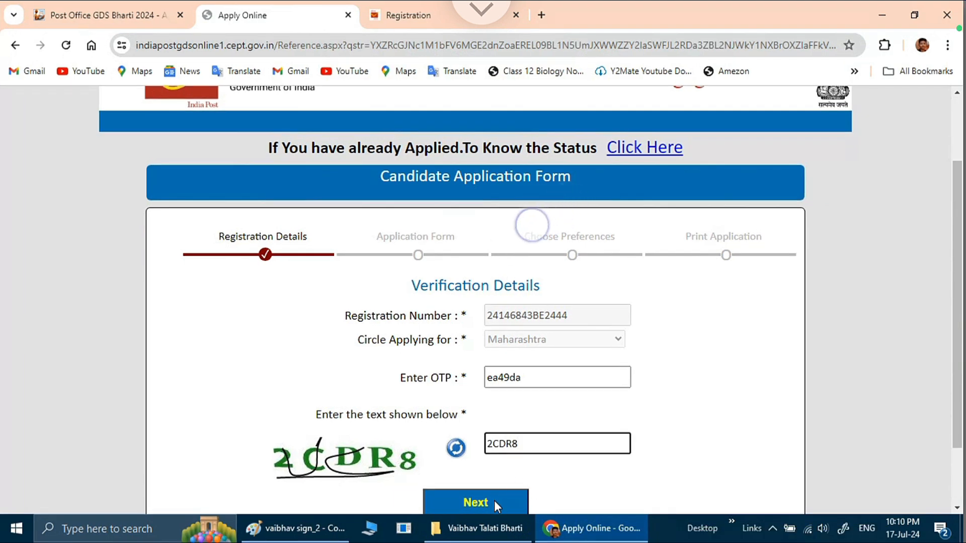
{"action": "left_click", "coordinate": [493, 500]}
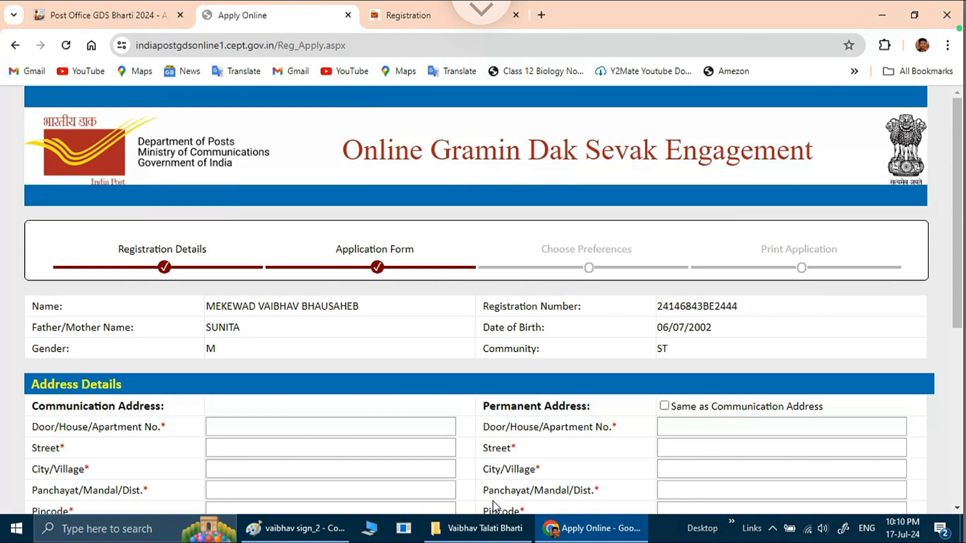
{"action": "scroll", "coordinate": [493, 502], "scroll_direction": "down", "scroll_amount": 3}
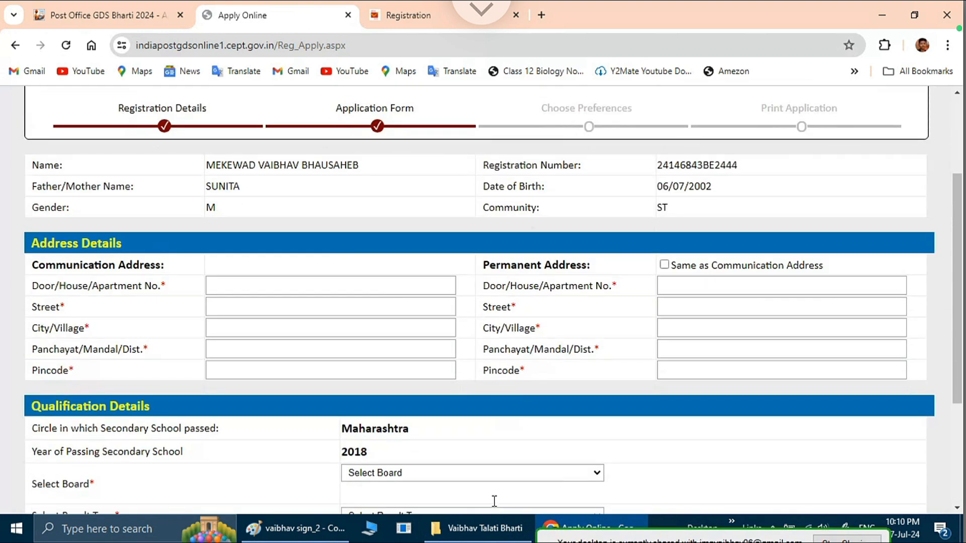
Enter the house number and street of the communication address.
{"action": "key", "text": "Tab"}
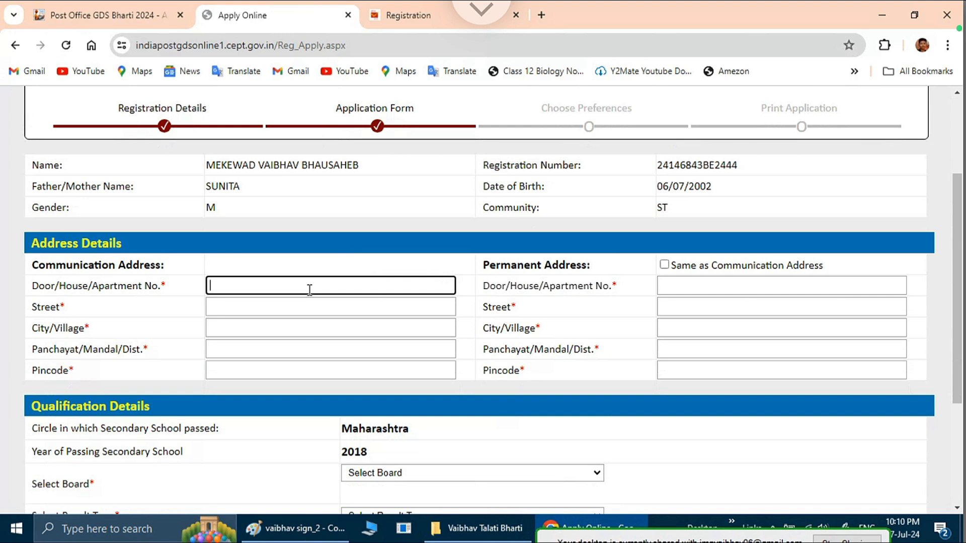
{"action": "key", "text": "Tab"}
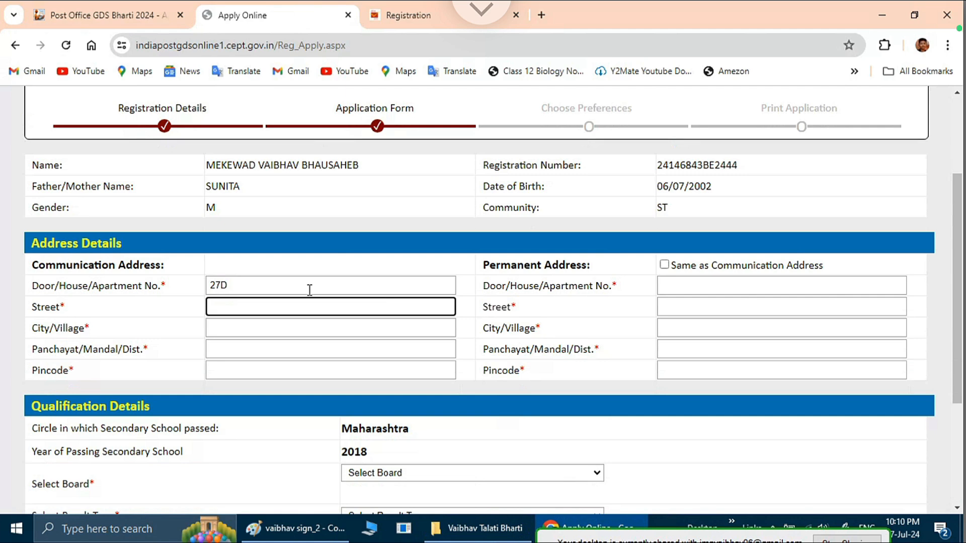
Fill in the communication address's city/village, district and pincode.
{"action": "key", "text": "Tab"}
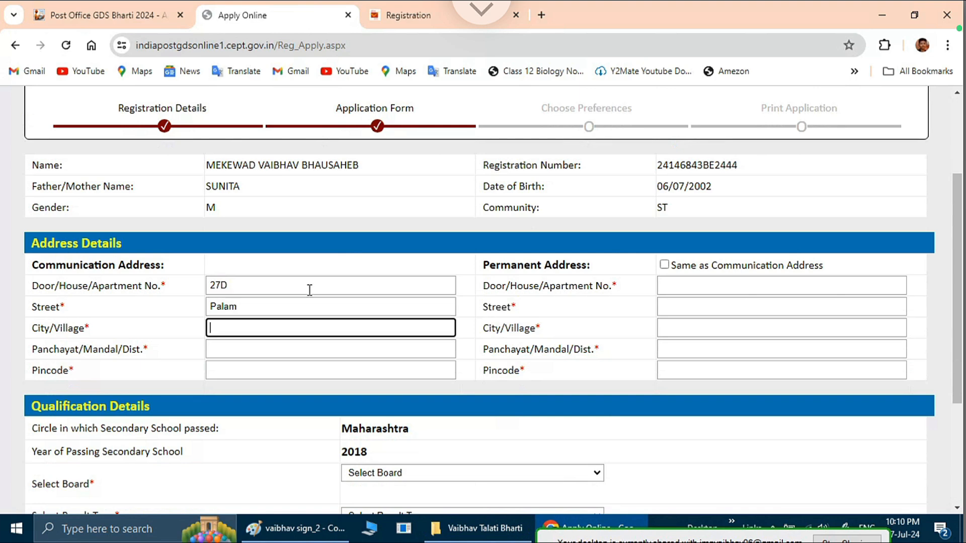
{"action": "type", "text": "H"}
{"action": "key", "text": "BackSpace"}
{"action": "scroll", "coordinate": [309, 290], "scroll_direction": "down", "scroll_amount": 1}
{"action": "key", "text": "Tab"}
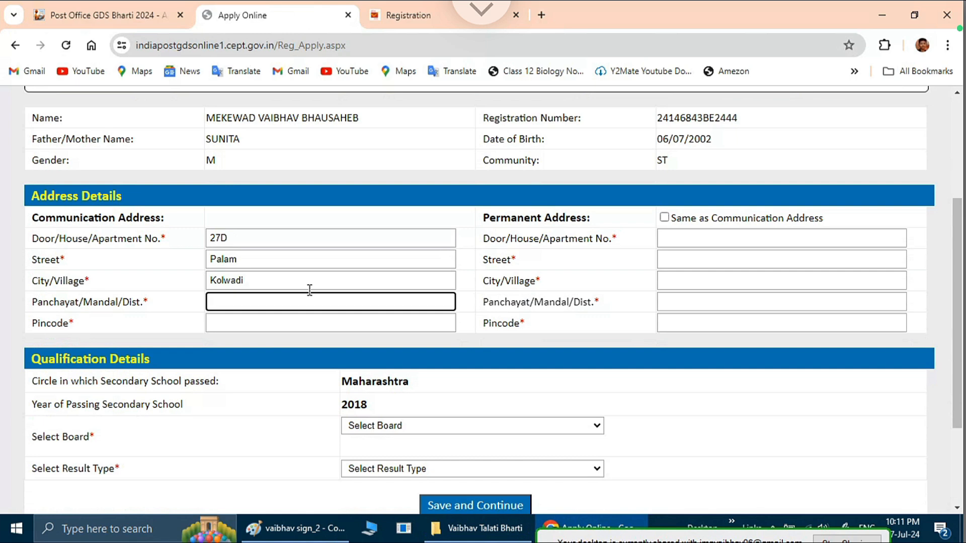
{"action": "scroll", "coordinate": [309, 290], "scroll_direction": "down", "scroll_amount": 1}
{"action": "key", "text": "Tab"}
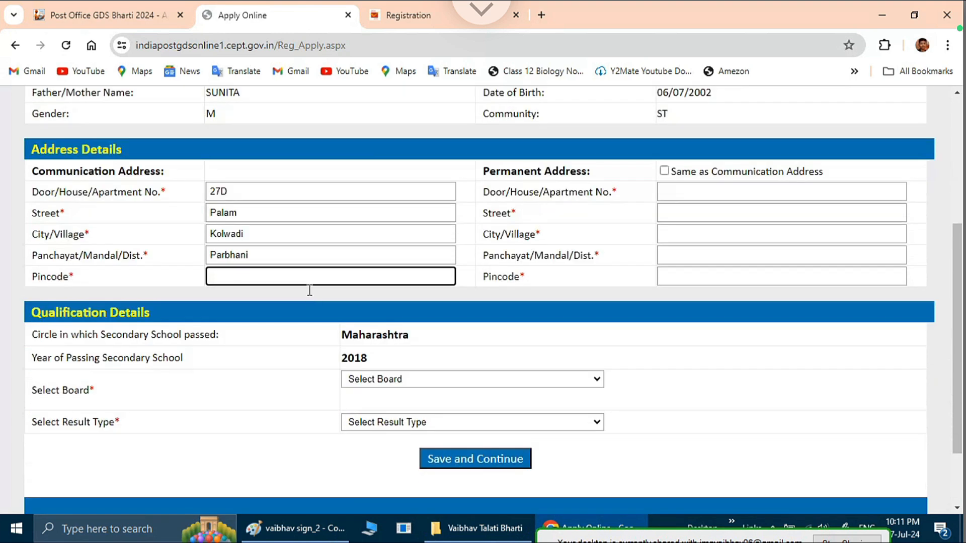
Tick 'Same as Communication Address' and check the copied permanent district field.
{"action": "left_click", "coordinate": [664, 171]}
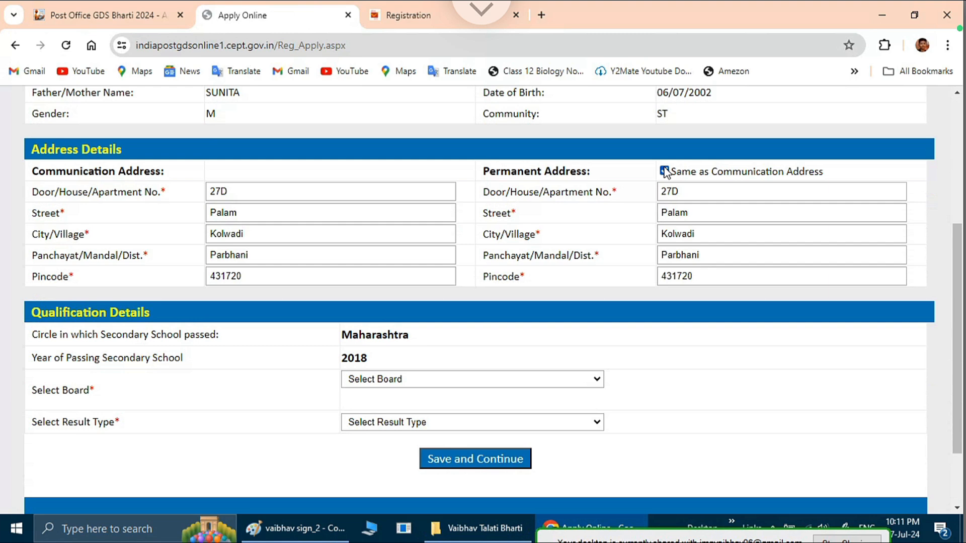
{"action": "scroll", "coordinate": [665, 172], "scroll_direction": "down", "scroll_amount": 2}
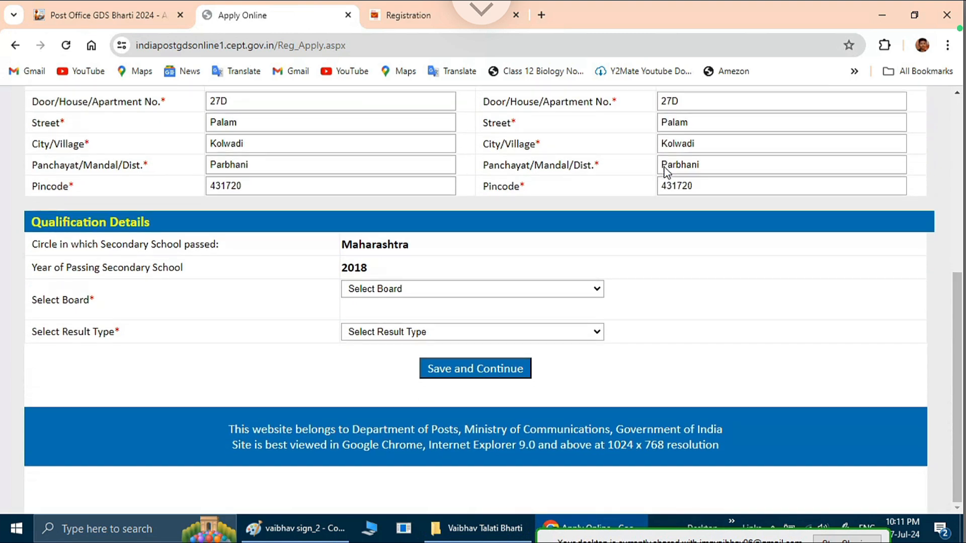
{"action": "left_click", "coordinate": [664, 167]}
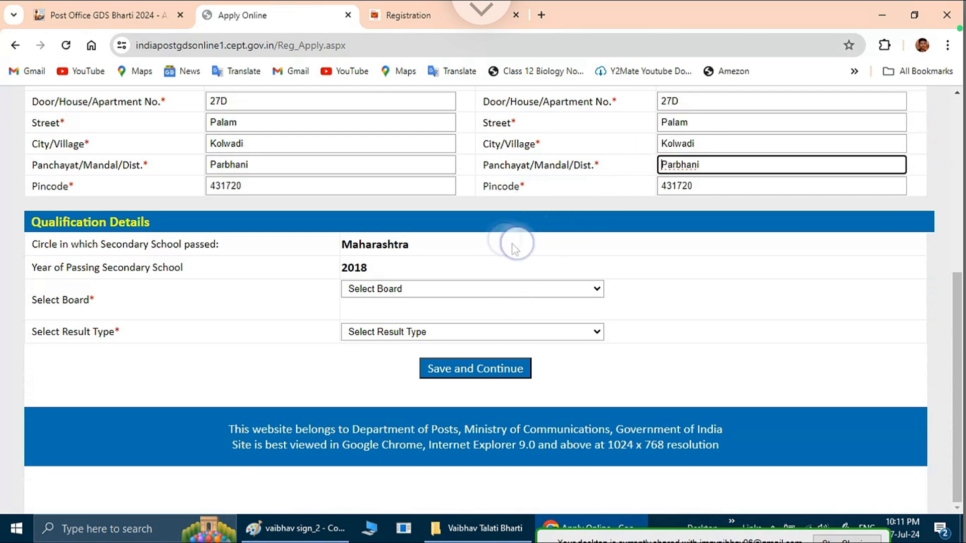
Choose Maharashtra State Board (600 Marks) as the board and Marks as the result type.
{"action": "left_click", "coordinate": [499, 290]}
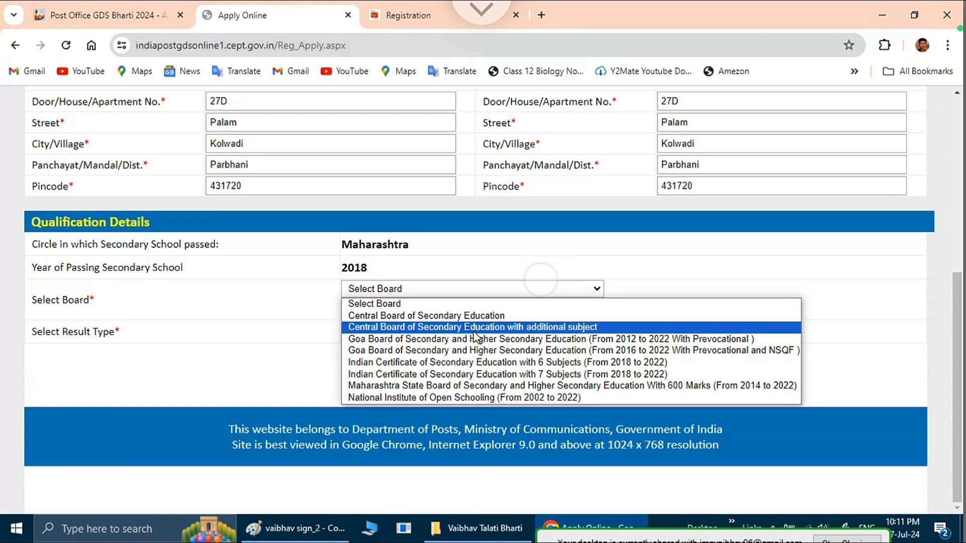
{"action": "key", "text": "Down"}
{"action": "key", "text": "Down"}
{"action": "key", "text": "Down"}
{"action": "key", "text": "Down"}
{"action": "key", "text": "Down"}
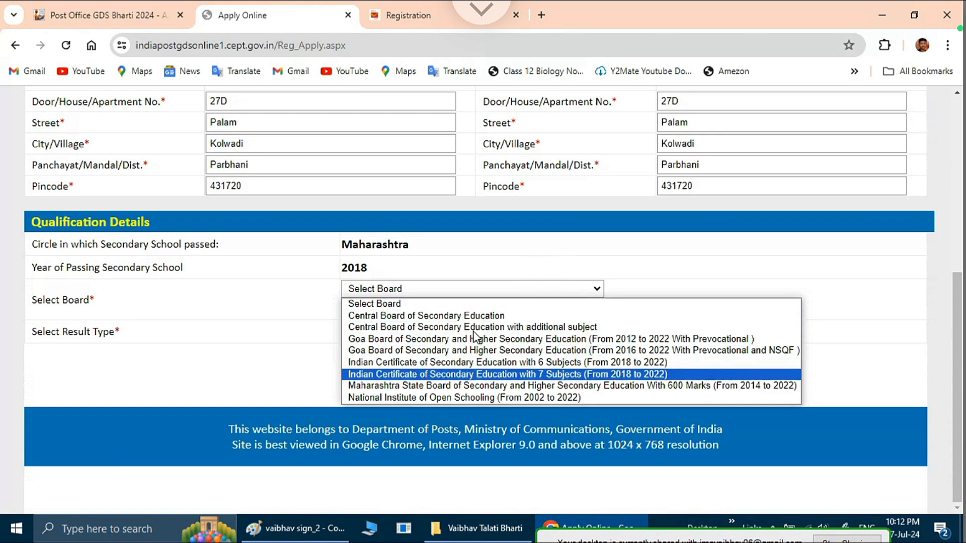
{"action": "key", "text": "Return"}
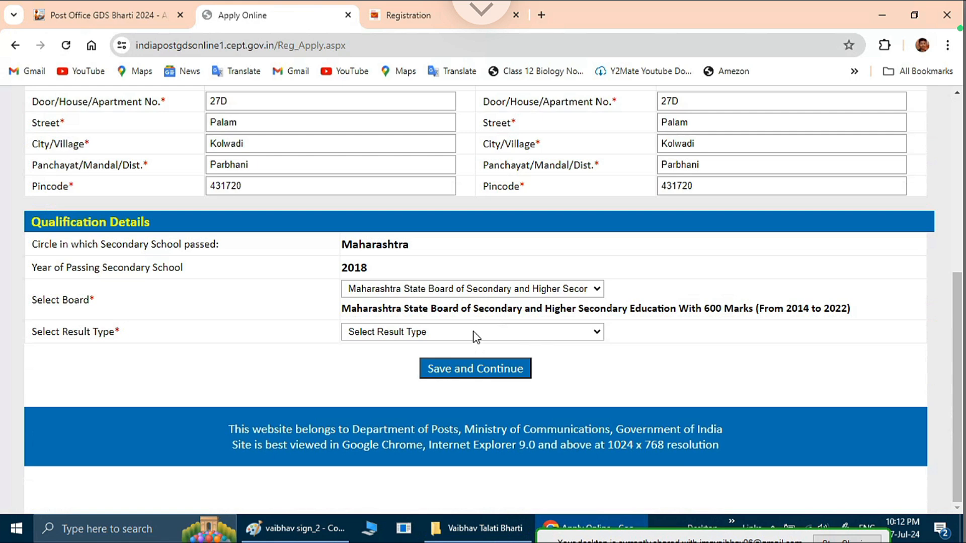
{"action": "left_click", "coordinate": [473, 331]}
{"action": "key", "text": "Down"}
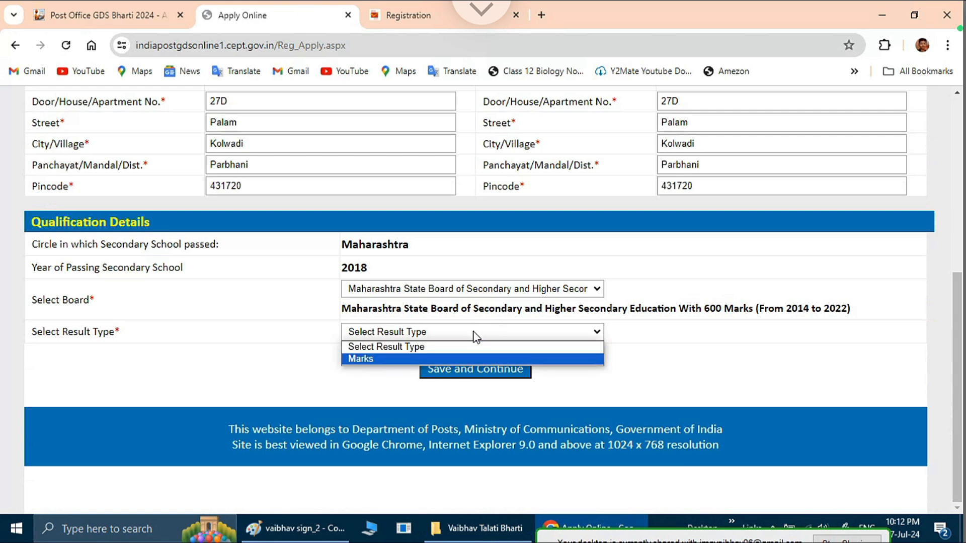
{"action": "key", "text": "Return"}
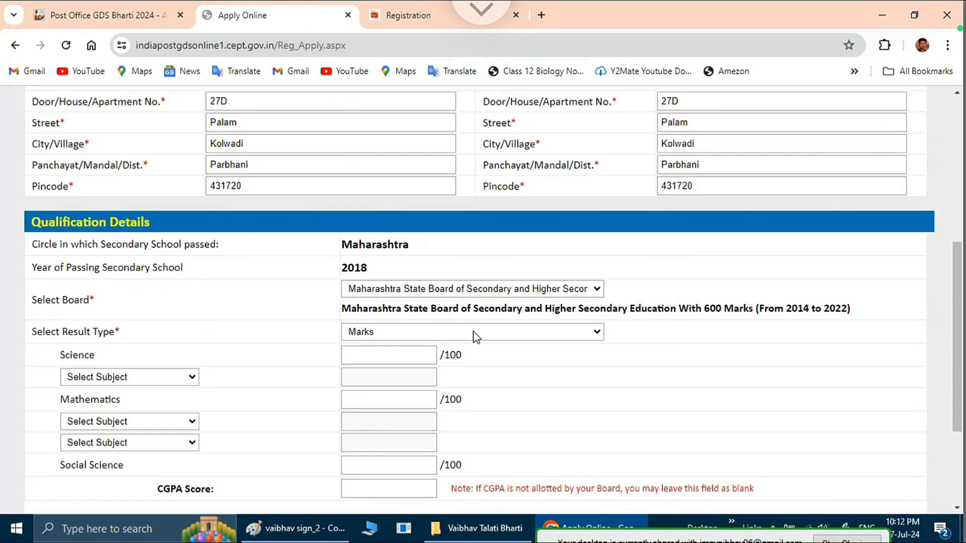
{"action": "scroll", "coordinate": [476, 336], "scroll_direction": "down", "scroll_amount": 2}
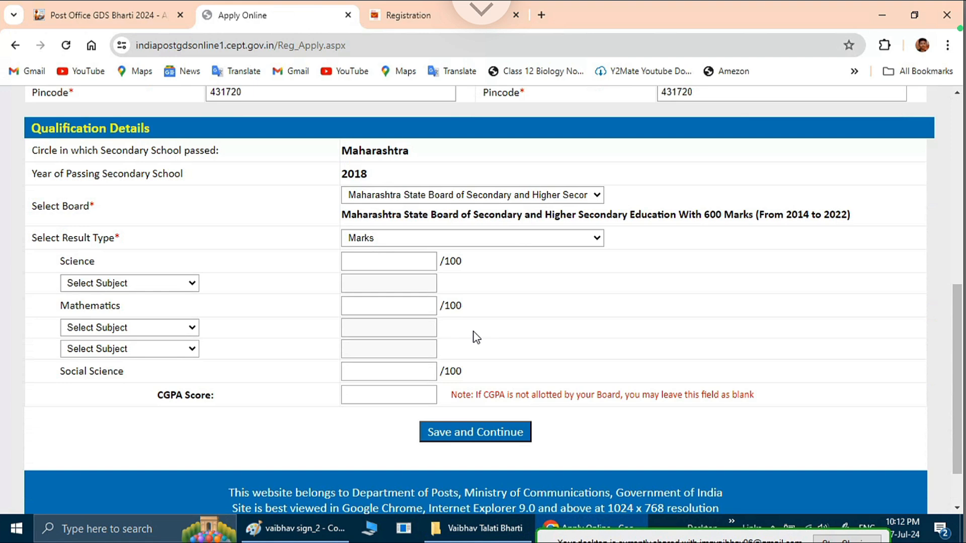
Enter 98 as the Science marks and browse the second-language subject options.
{"action": "key", "text": "Tab"}
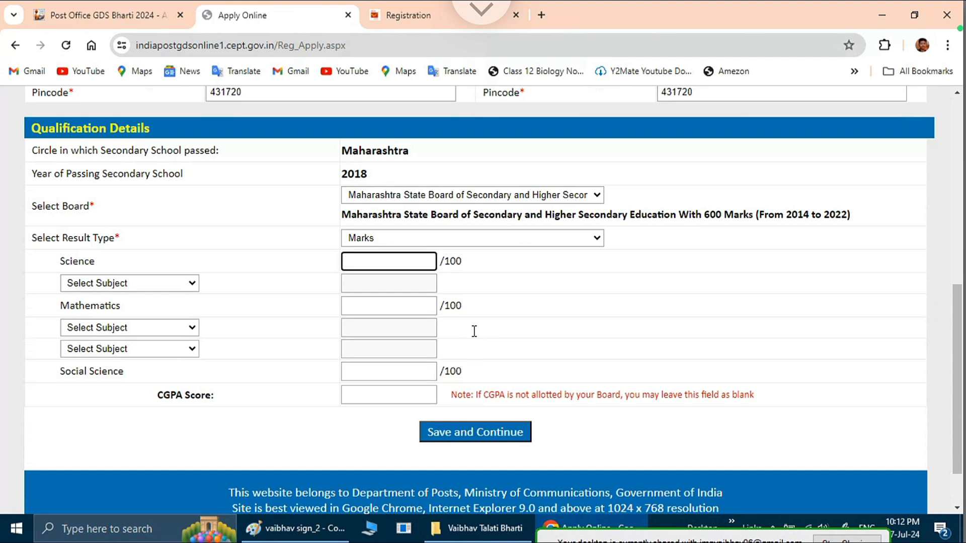
{"action": "type", "text": "98"}
{"action": "key", "text": "Tab"}
{"action": "key", "text": "space"}
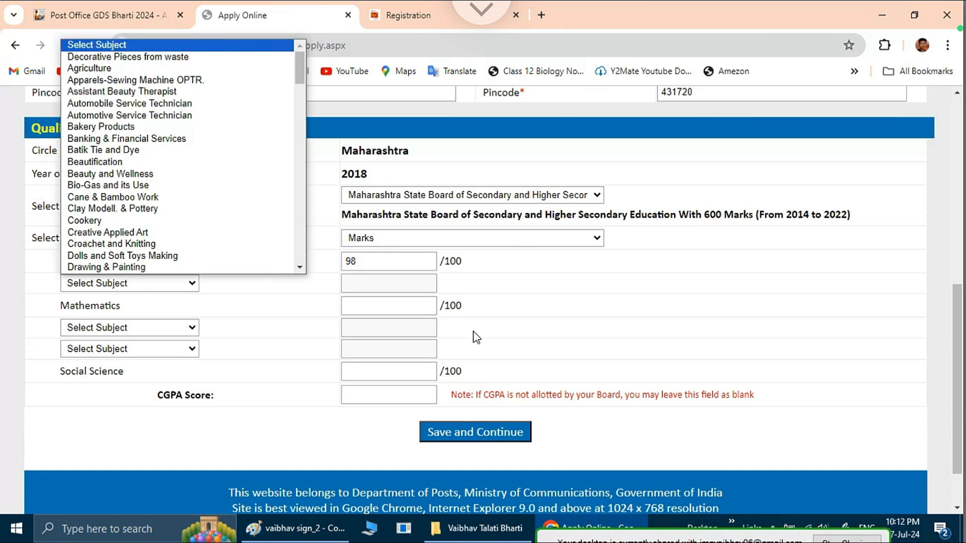
{"action": "key", "text": "Down"}
{"action": "key", "text": "Down"}
{"action": "key", "text": "Down"}
{"action": "key", "text": "Down"}
{"action": "key", "text": "Down"}
{"action": "key", "text": "Down"}
{"action": "key", "text": "Down"}
{"action": "key", "text": "Down"}
{"action": "key", "text": "Down"}
{"action": "key", "text": "Down"}
{"action": "key", "text": "Down"}
{"action": "key", "text": "Down"}
{"action": "key", "text": "Down"}
{"action": "key", "text": "Down"}
{"action": "key", "text": "Down"}
{"action": "key", "text": "Down"}
{"action": "key", "text": "Down"}
{"action": "key", "text": "Down"}
{"action": "key", "text": "Down"}
{"action": "key", "text": "Down"}
{"action": "key", "text": "Up"}
{"action": "key", "text": "Up"}
{"action": "key", "text": "Up"}
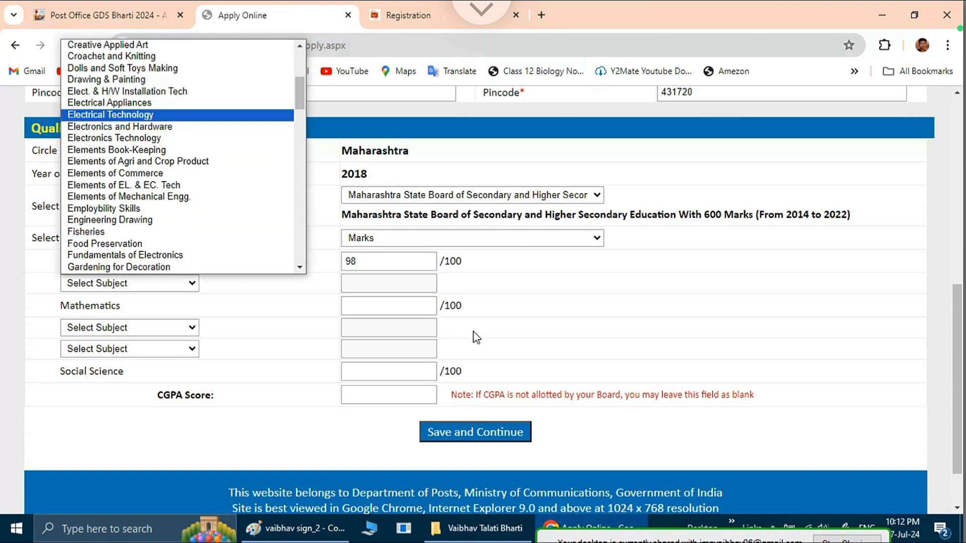
{"action": "key", "text": "Down"}
{"action": "key", "text": "Down"}
{"action": "key", "text": "Down"}
{"action": "key", "text": "Down"}
{"action": "key", "text": "Down"}
{"action": "key", "text": "Down"}
{"action": "key", "text": "Down"}
{"action": "key", "text": "Down"}
{"action": "key", "text": "Down"}
{"action": "key", "text": "Down"}
{"action": "key", "text": "Down"}
{"action": "key", "text": "Down"}
{"action": "key", "text": "Down"}
{"action": "key", "text": "Down"}
{"action": "key", "text": "Down"}
{"action": "key", "text": "Down"}
{"action": "key", "text": "Down"}
{"action": "key", "text": "Down"}
{"action": "key", "text": "Down"}
{"action": "key", "text": "Down"}
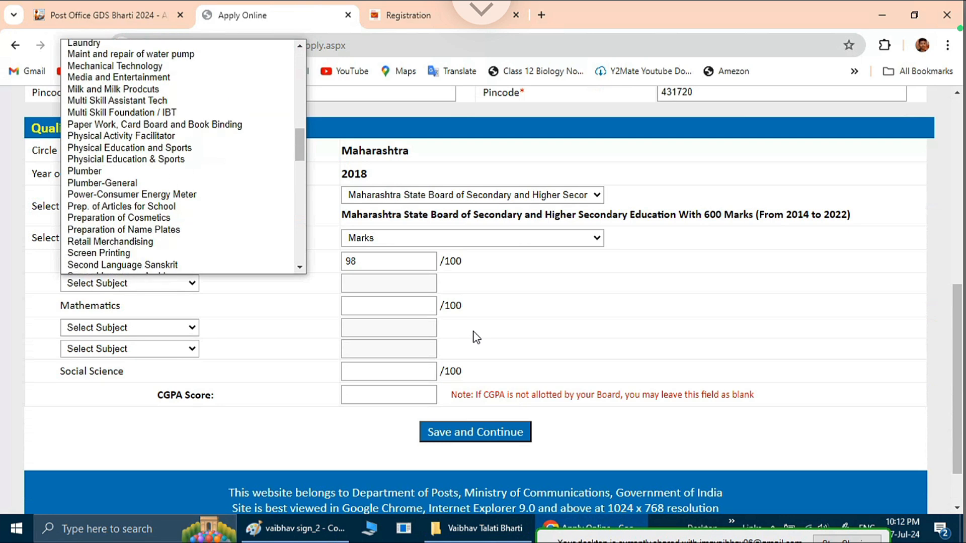
{"action": "key", "text": "Up"}
{"action": "key", "text": "Up"}
{"action": "key", "text": "Up"}
{"action": "key", "text": "Up"}
{"action": "key", "text": "Up"}
{"action": "key", "text": "Up"}
{"action": "key", "text": "Up"}
{"action": "key", "text": "Up"}
{"action": "key", "text": "Up"}
{"action": "key", "text": "Up"}
{"action": "key", "text": "Up"}
{"action": "key", "text": "Down"}
{"action": "key", "text": "Down"}
{"action": "key", "text": "Down"}
{"action": "key", "text": "Down"}
{"action": "key", "text": "Down"}
{"action": "key", "text": "Down"}
{"action": "key", "text": "Down"}
{"action": "key", "text": "Down"}
{"action": "key", "text": "Down"}
{"action": "key", "text": "Down"}
{"action": "key", "text": "Down"}
{"action": "key", "text": "Down"}
{"action": "key", "text": "Down"}
{"action": "key", "text": "Down"}
{"action": "key", "text": "Down"}
{"action": "key", "text": "Down"}
{"action": "key", "text": "Down"}
{"action": "key", "text": "Down"}
{"action": "key", "text": "Down"}
{"action": "key", "text": "Down"}
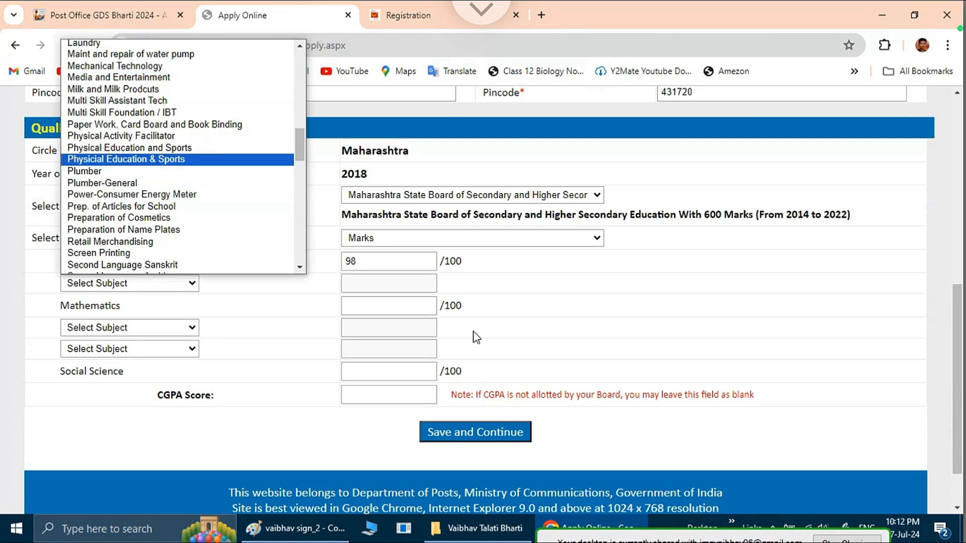
{"action": "key", "text": "Up"}
{"action": "key", "text": "Up"}
{"action": "key", "text": "Up"}
{"action": "key", "text": "Down"}
{"action": "key", "text": "Down"}
{"action": "key", "text": "Down"}
{"action": "key", "text": "Down"}
{"action": "key", "text": "Down"}
{"action": "key", "text": "Down"}
{"action": "key", "text": "Down"}
{"action": "key", "text": "Down"}
{"action": "key", "text": "Down"}
{"action": "key", "text": "Down"}
{"action": "key", "text": "Down"}
{"action": "key", "text": "Down"}
{"action": "key", "text": "Down"}
{"action": "key", "text": "Down"}
{"action": "key", "text": "Down"}
{"action": "key", "text": "Down"}
{"action": "key", "text": "Up"}
{"action": "key", "text": "Up"}
{"action": "key", "text": "Up"}
{"action": "key", "text": "Up"}
{"action": "key", "text": "Up"}
{"action": "key", "text": "Up"}
{"action": "key", "text": "Up"}
{"action": "key", "text": "Up"}
{"action": "key", "text": "Up"}
{"action": "key", "text": "Up"}
{"action": "key", "text": "Up"}
{"action": "key", "text": "Up"}
{"action": "key", "text": "Up"}
{"action": "key", "text": "Up"}
{"action": "key", "text": "Up"}
{"action": "key", "text": "Up"}
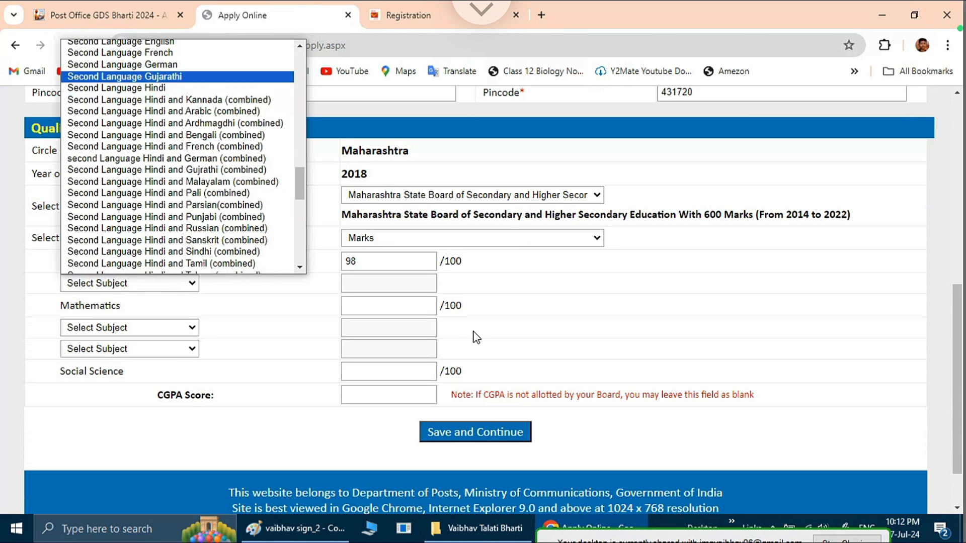
{"action": "key", "text": "Down"}
{"action": "key", "text": "Down"}
{"action": "key", "text": "Down"}
{"action": "key", "text": "Down"}
{"action": "key", "text": "Down"}
{"action": "key", "text": "Down"}
{"action": "key", "text": "Down"}
{"action": "key", "text": "Down"}
{"action": "key", "text": "Up"}
{"action": "key", "text": "Up"}
{"action": "key", "text": "Up"}
{"action": "key", "text": "Up"}
{"action": "key", "text": "Up"}
{"action": "key", "text": "Up"}
{"action": "key", "text": "Up"}
{"action": "key", "text": "Up"}
{"action": "key", "text": "Up"}
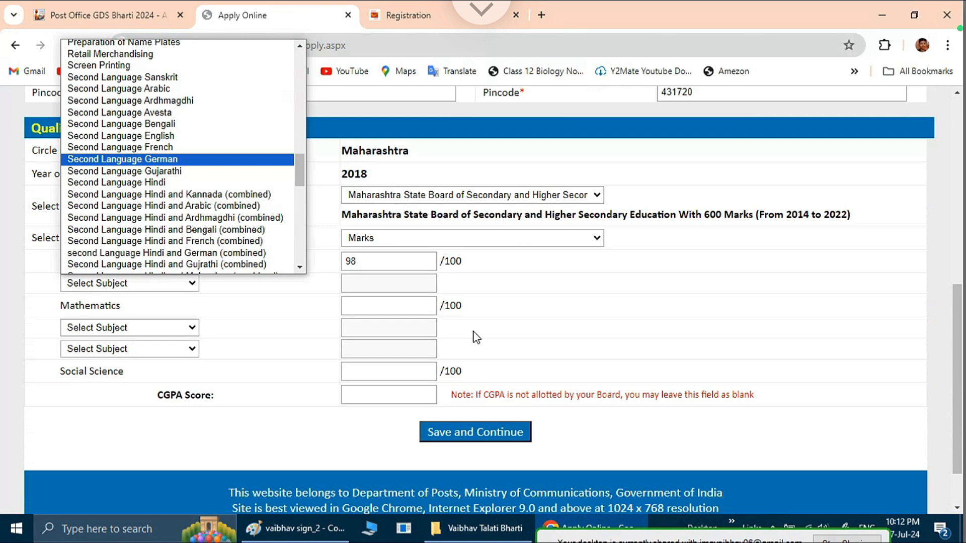
{"action": "key", "text": "Up"}
{"action": "key", "text": "Up"}
{"action": "key", "text": "Up"}
{"action": "key", "text": "Up"}
{"action": "key", "text": "Up"}
{"action": "key", "text": "Up"}
{"action": "key", "text": "Up"}
{"action": "key", "text": "Up"}
{"action": "key", "text": "Up"}
{"action": "key", "text": "Down"}
{"action": "key", "text": "Down"}
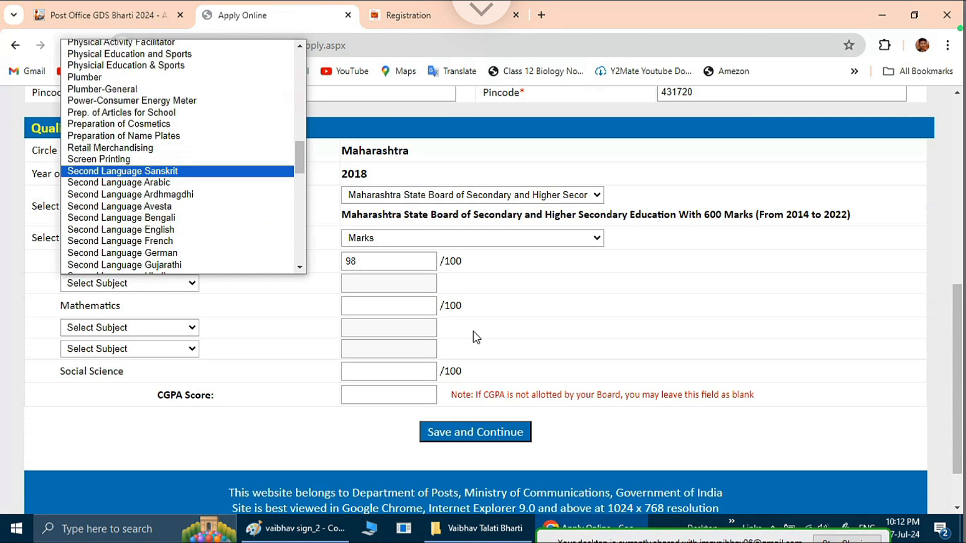
{"action": "key", "text": "Up"}
{"action": "key", "text": "Up"}
{"action": "key", "text": "Up"}
{"action": "key", "text": "Up"}
{"action": "key", "text": "Up"}
{"action": "key", "text": "Up"}
{"action": "key", "text": "Up"}
{"action": "key", "text": "Down"}
{"action": "key", "text": "Down"}
{"action": "key", "text": "Down"}
{"action": "key", "text": "Down"}
{"action": "key", "text": "Down"}
{"action": "key", "text": "Down"}
{"action": "key", "text": "Down"}
{"action": "key", "text": "Down"}
{"action": "key", "text": "Down"}
{"action": "key", "text": "Down"}
{"action": "key", "text": "Down"}
{"action": "key", "text": "Down"}
{"action": "key", "text": "Down"}
{"action": "key", "text": "Down"}
{"action": "key", "text": "Down"}
{"action": "key", "text": "Down"}
{"action": "key", "text": "Down"}
{"action": "key", "text": "Down"}
{"action": "key", "text": "Down"}
{"action": "key", "text": "Down"}
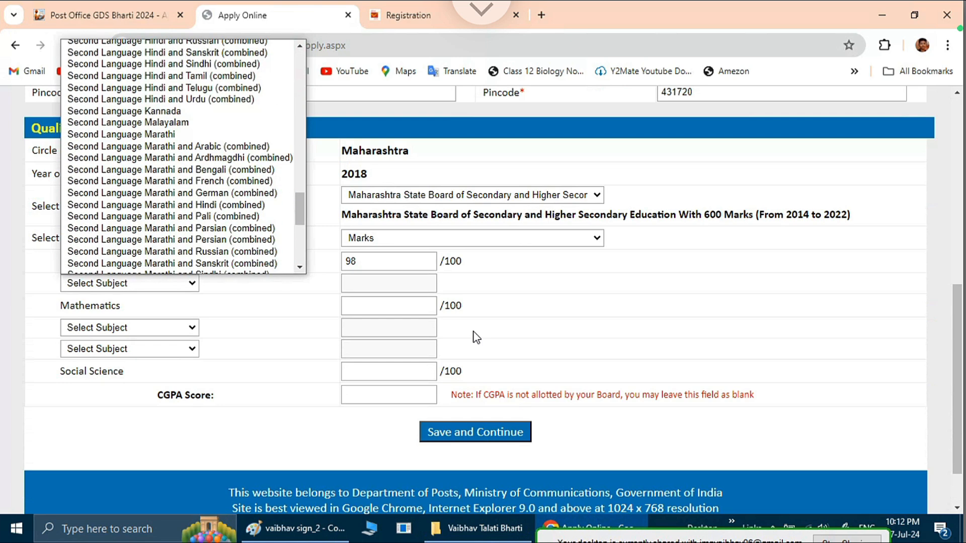
{"action": "key", "text": "Down"}
{"action": "key", "text": "Down"}
{"action": "key", "text": "Down"}
{"action": "key", "text": "Down"}
{"action": "key", "text": "Down"}
{"action": "key", "text": "Down"}
{"action": "key", "text": "Down"}
{"action": "key", "text": "Down"}
{"action": "key", "text": "Down"}
{"action": "key", "text": "Down"}
{"action": "key", "text": "Down"}
{"action": "key", "text": "Down"}
{"action": "key", "text": "Down"}
{"action": "key", "text": "Down"}
{"action": "key", "text": "Down"}
{"action": "key", "text": "Down"}
{"action": "key", "text": "Up"}
{"action": "key", "text": "Up"}
{"action": "key", "text": "Up"}
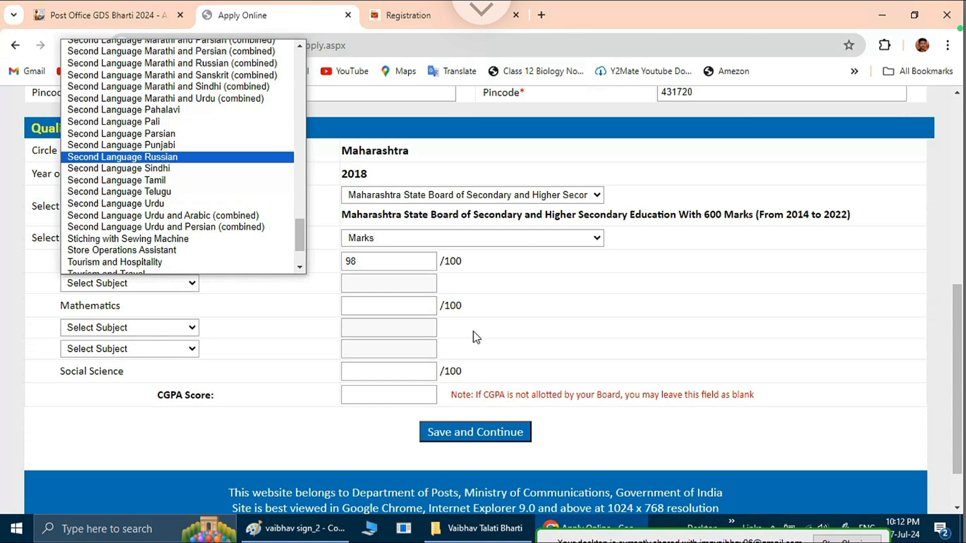
{"action": "scroll", "coordinate": [473, 331], "scroll_direction": "up", "scroll_amount": 2}
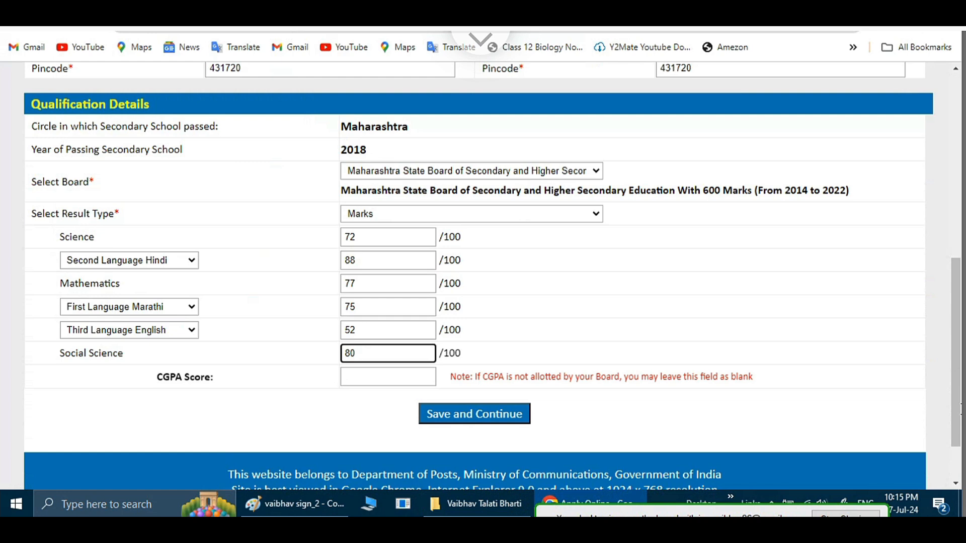
{"action": "double_click", "coordinate": [350, 237]}
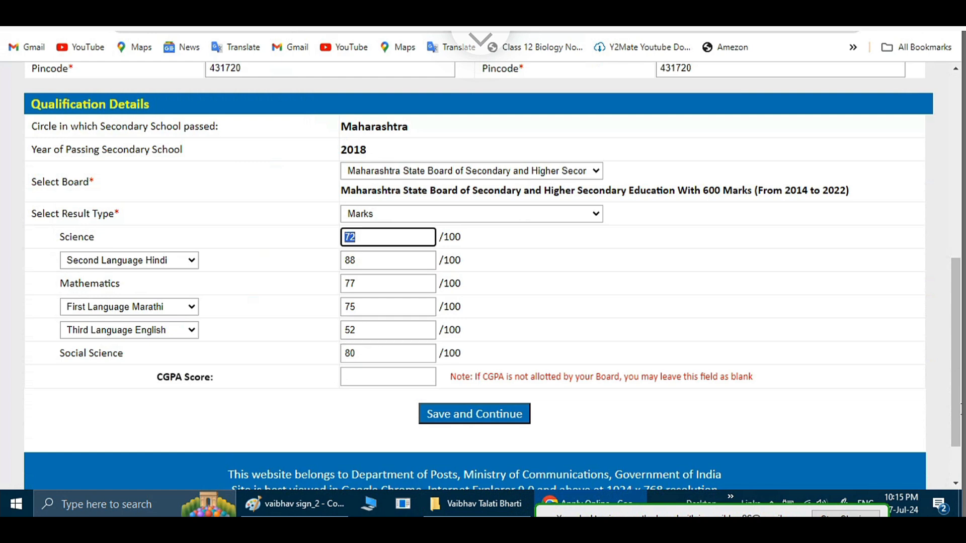
{"action": "left_click", "coordinate": [356, 237]}
{"action": "left_click", "coordinate": [129, 260]}
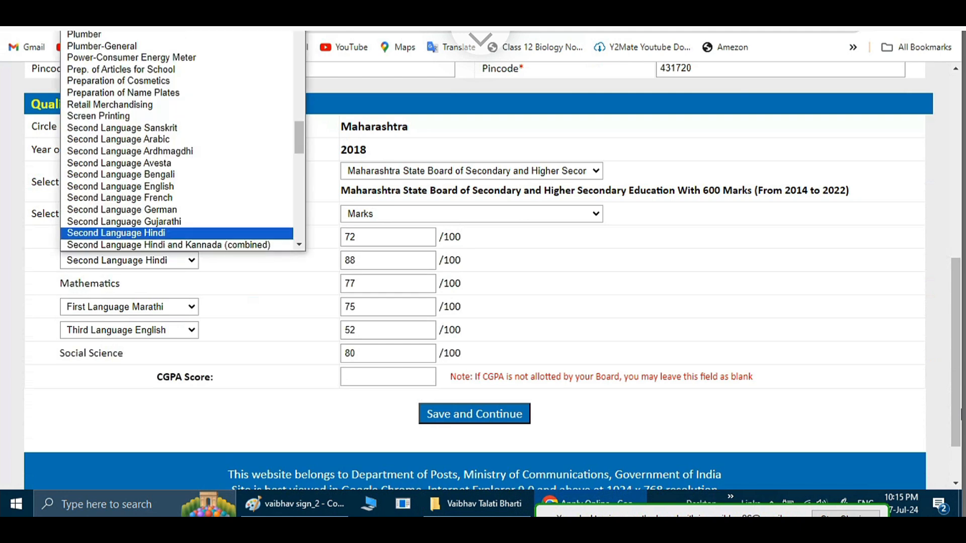
{"action": "left_click", "coordinate": [116, 233]}
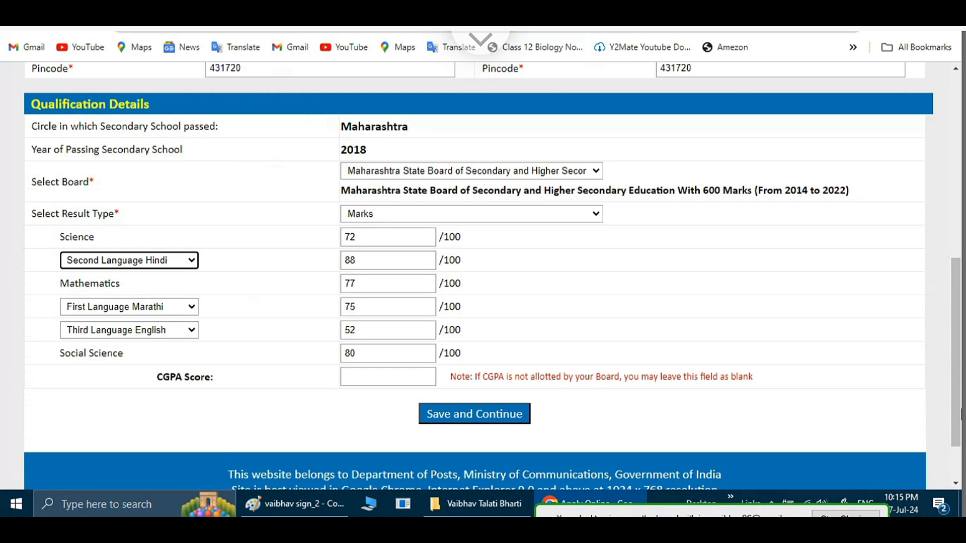
{"action": "key", "text": "Tab"}
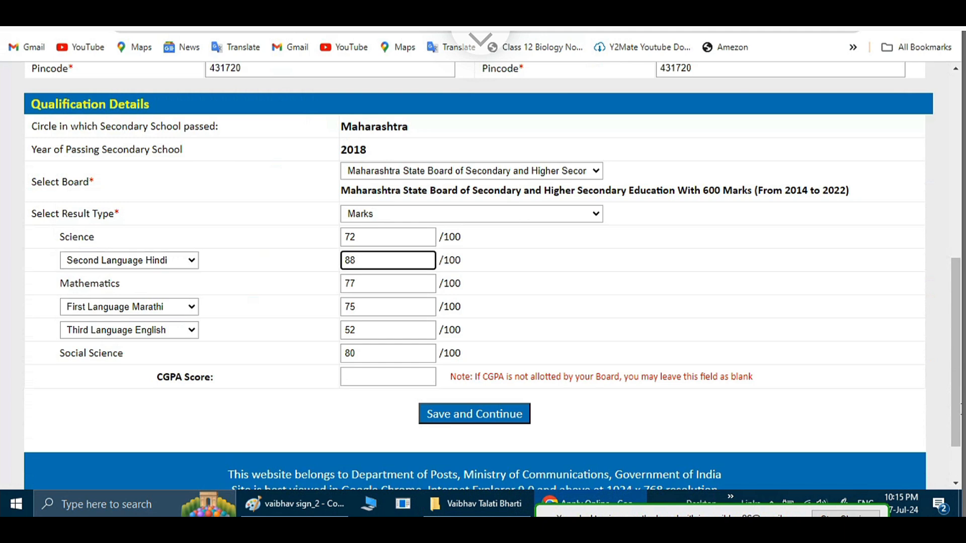
{"action": "key", "text": "Right"}
{"action": "key", "text": "Tab"}
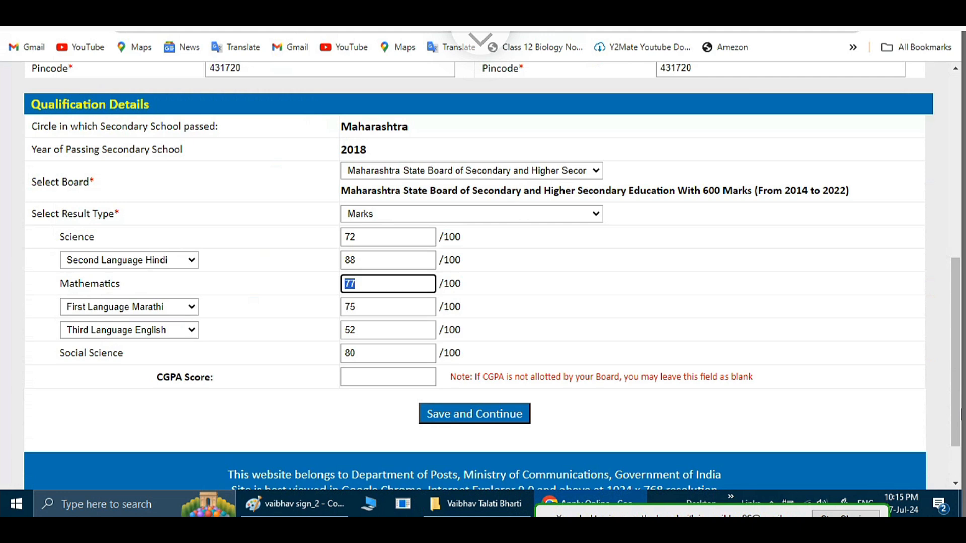
{"action": "left_click", "coordinate": [129, 307]}
{"action": "left_click", "coordinate": [129, 307]}
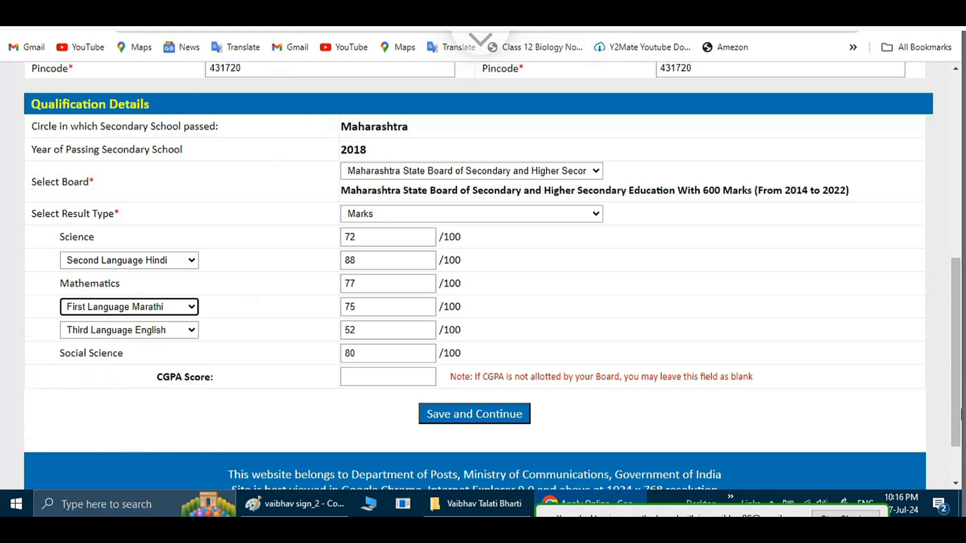
{"action": "key", "text": "Tab"}
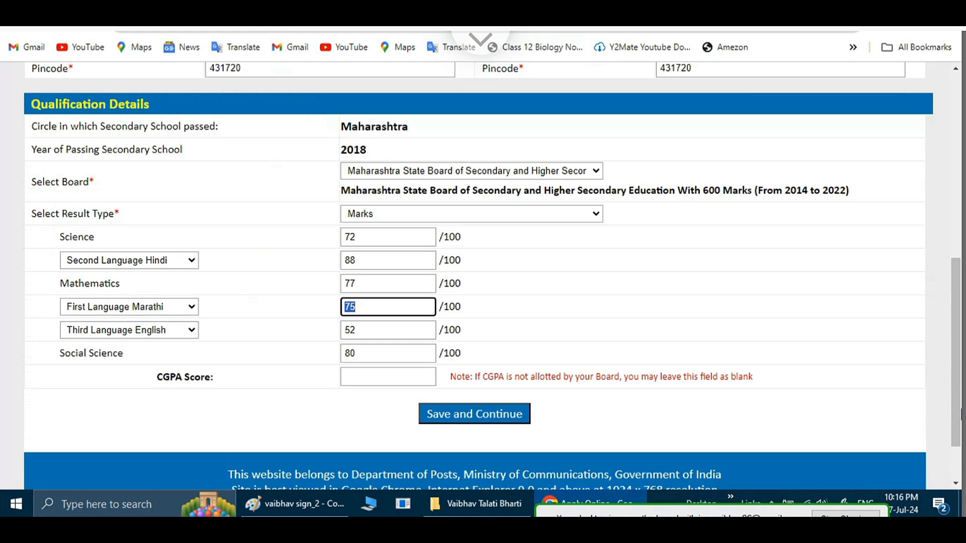
{"action": "left_click", "coordinate": [129, 330]}
{"action": "left_click", "coordinate": [129, 330]}
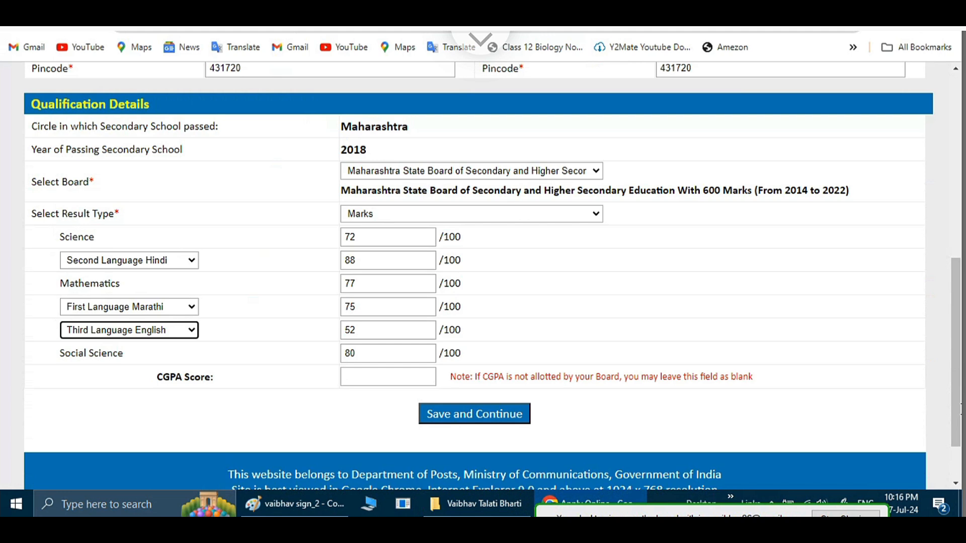
{"action": "scroll", "coordinate": [493, 274], "scroll_direction": "down", "scroll_amount": 2}
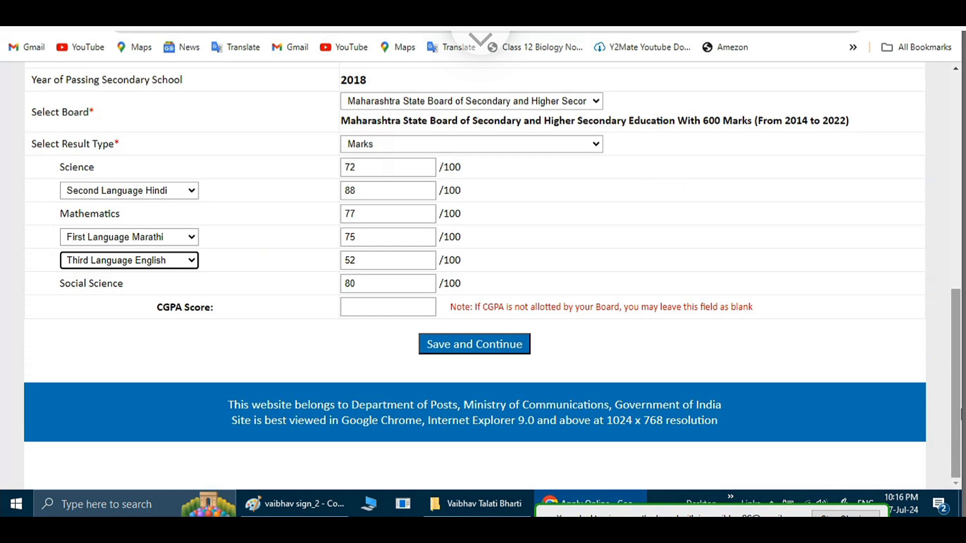
Save the qualification details and choose Pharbhani Division as the division to apply for.
{"action": "left_click", "coordinate": [495, 341]}
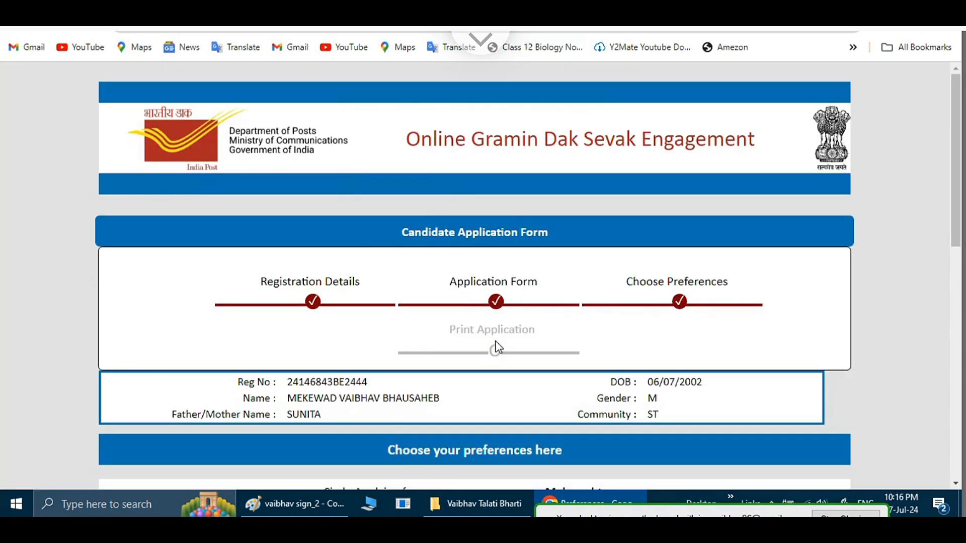
{"action": "scroll", "coordinate": [497, 347], "scroll_direction": "down", "scroll_amount": 3}
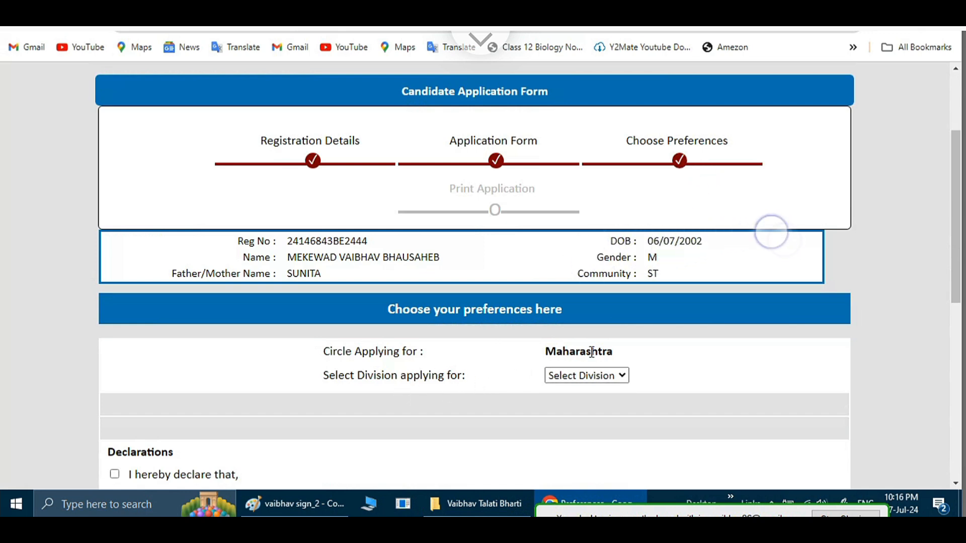
{"action": "left_click", "coordinate": [597, 381]}
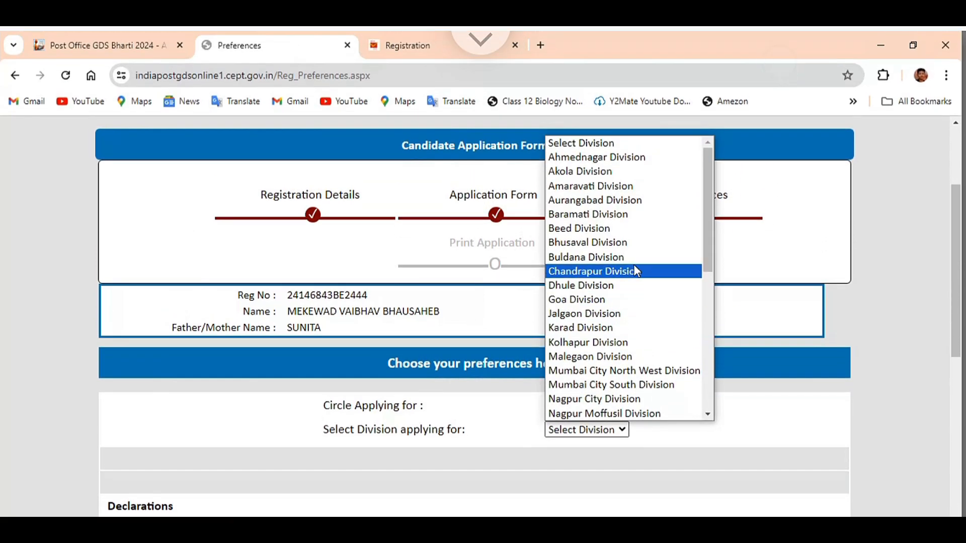
{"action": "scroll", "coordinate": [636, 272], "scroll_direction": "down", "scroll_amount": 7}
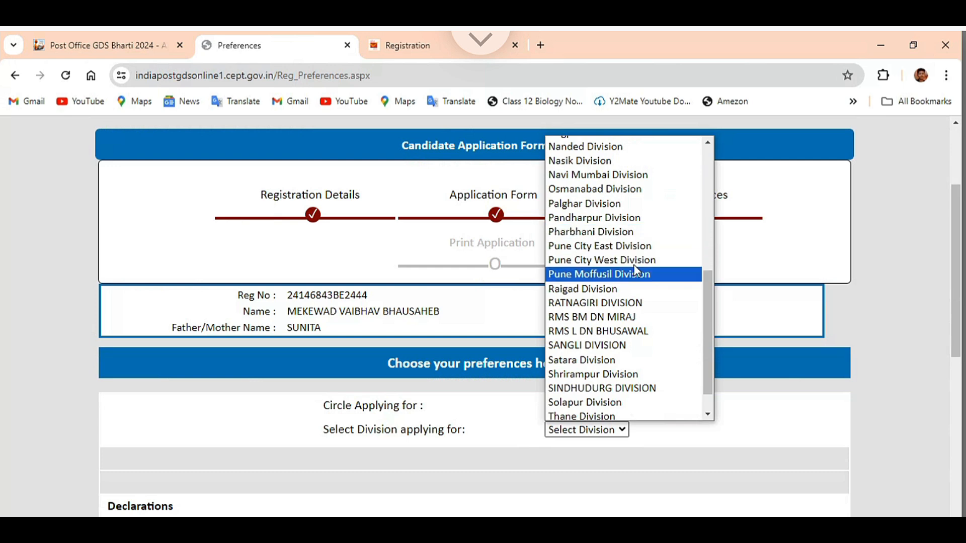
{"action": "key", "text": "Up"}
{"action": "key", "text": "Up"}
{"action": "key", "text": "Up"}
{"action": "key", "text": "Up"}
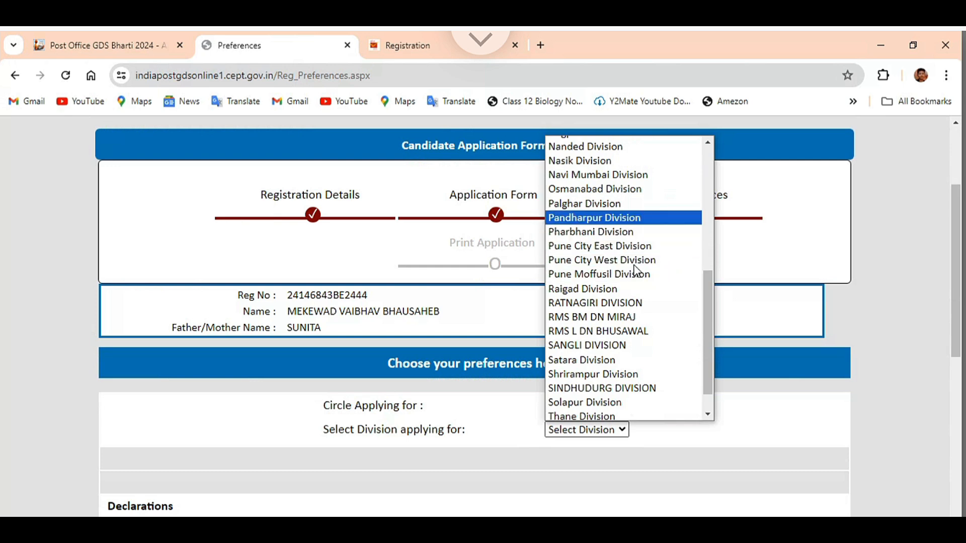
{"action": "key", "text": "Up"}
{"action": "key", "text": "Down"}
{"action": "key", "text": "Down"}
{"action": "key", "text": "Return"}
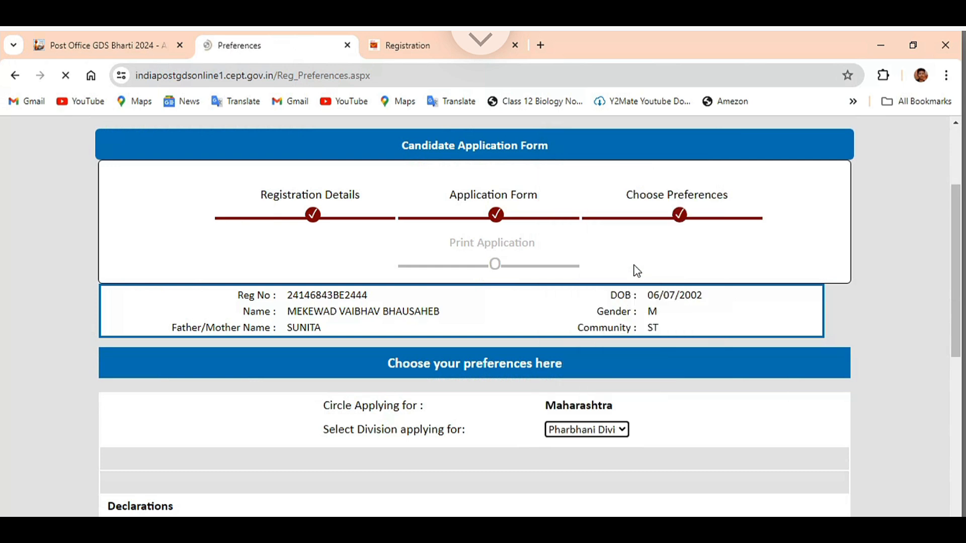
Give rows 4, 3 and 5 of the posts table preferences 1, 2 and 3.
{"action": "scroll", "coordinate": [636, 266], "scroll_direction": "down", "scroll_amount": 5}
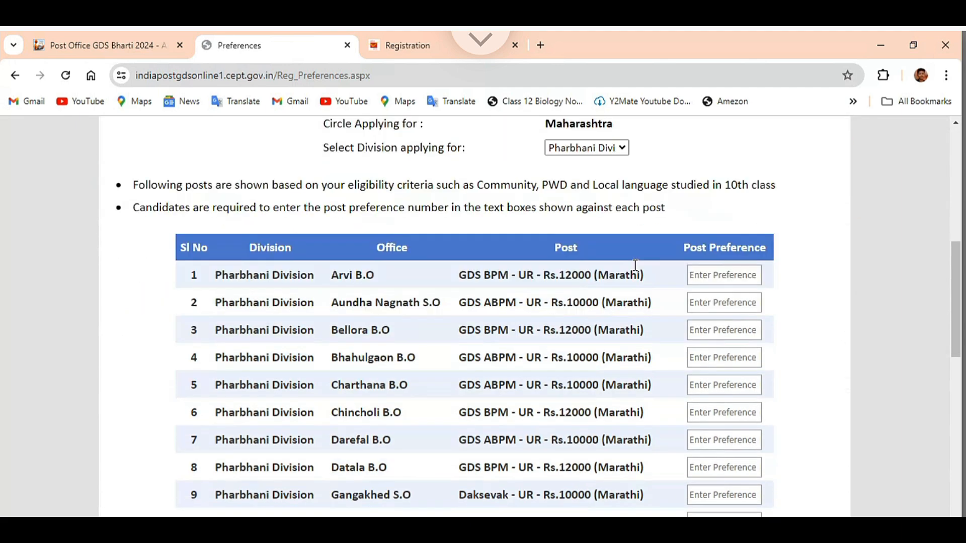
{"action": "scroll", "coordinate": [635, 265], "scroll_direction": "down", "scroll_amount": 3}
{"action": "scroll", "coordinate": [635, 265], "scroll_direction": "up", "scroll_amount": 1}
{"action": "scroll", "coordinate": [635, 265], "scroll_direction": "down", "scroll_amount": 1}
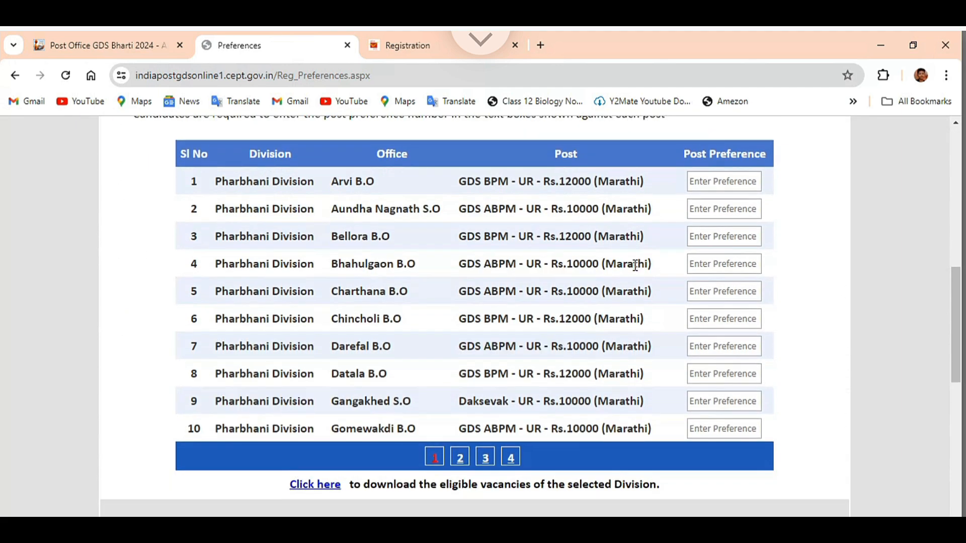
{"action": "scroll", "coordinate": [636, 270], "scroll_direction": "down", "scroll_amount": 1}
{"action": "scroll", "coordinate": [636, 269], "scroll_direction": "up", "scroll_amount": 1}
{"action": "key", "text": "Tab"}
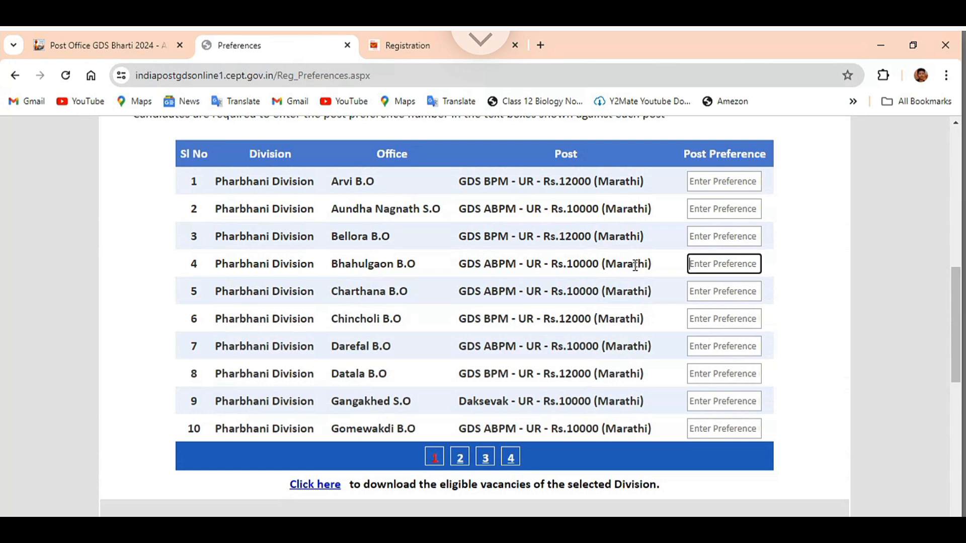
{"action": "type", "text": "1"}
{"action": "key", "text": "shift+Tab"}
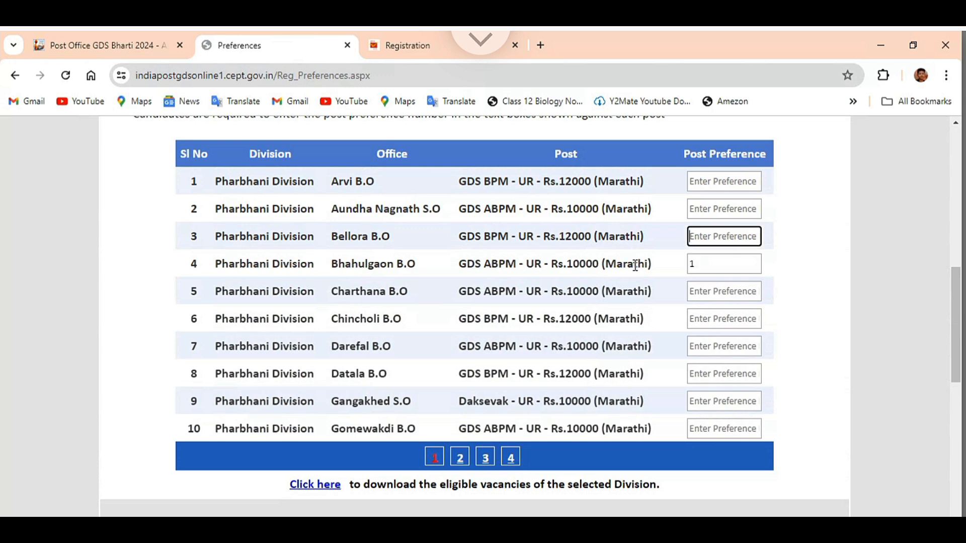
{"action": "type", "text": "2"}
{"action": "key", "text": "Tab"}
{"action": "key", "text": "Tab"}
{"action": "type", "text": "3"}
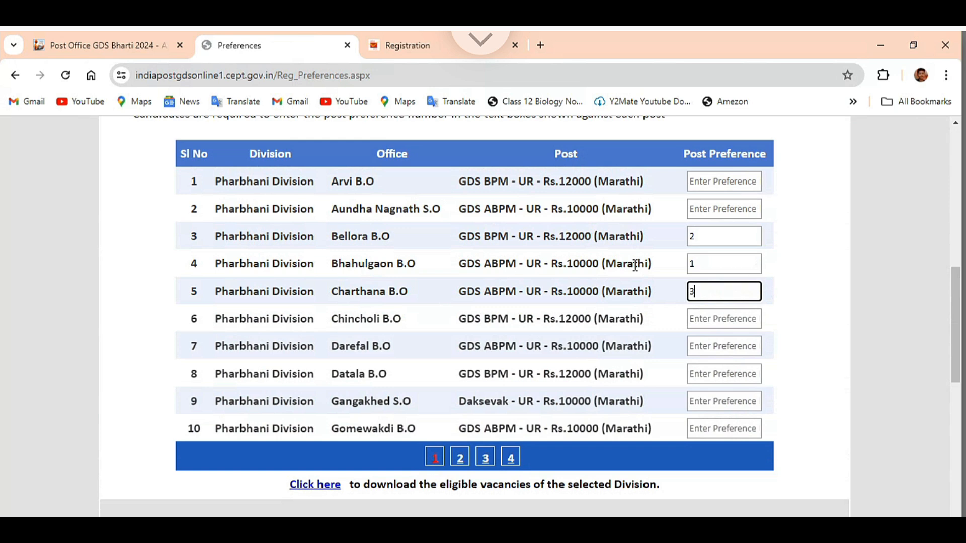
Give row 9 preference 4 and row 8 preference 5.
{"action": "scroll", "coordinate": [636, 265], "scroll_direction": "down", "scroll_amount": 1}
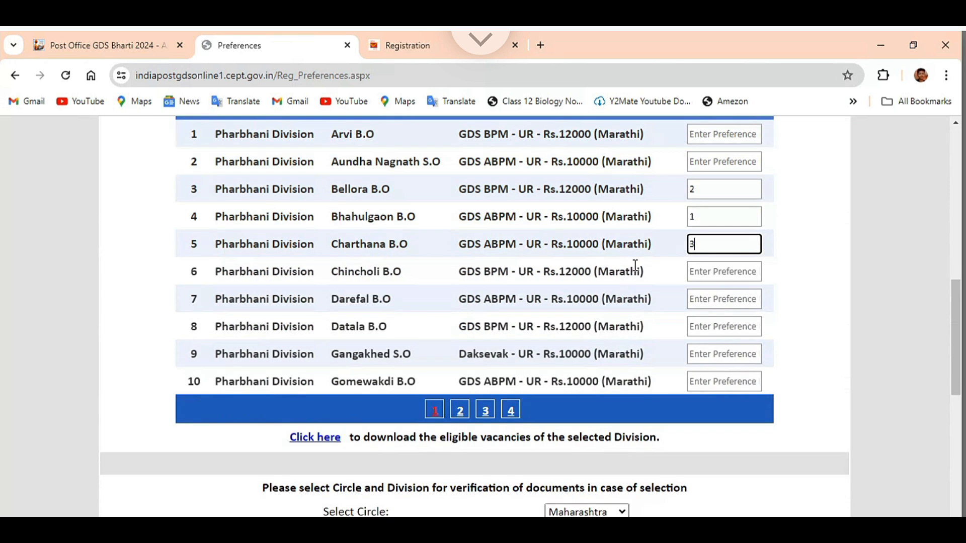
{"action": "key", "text": "Tab"}
{"action": "key", "text": "Tab"}
{"action": "key", "text": "Tab"}
{"action": "key", "text": "Tab"}
{"action": "type", "text": "4"}
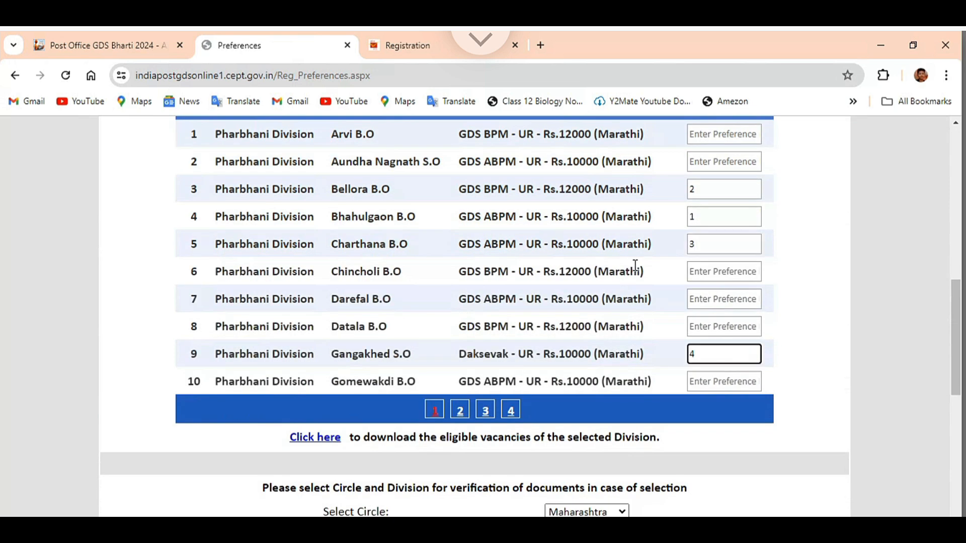
{"action": "key", "text": "shift+Tab"}
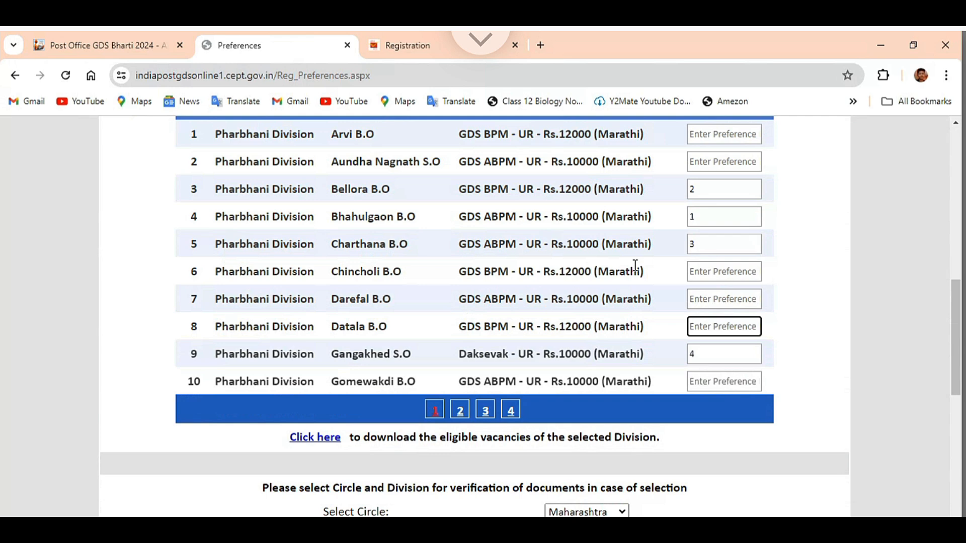
{"action": "type", "text": "8"}
{"action": "key", "text": "BackSpace"}
{"action": "type", "text": "5"}
{"action": "scroll", "coordinate": [636, 265], "scroll_direction": "up", "scroll_amount": 3}
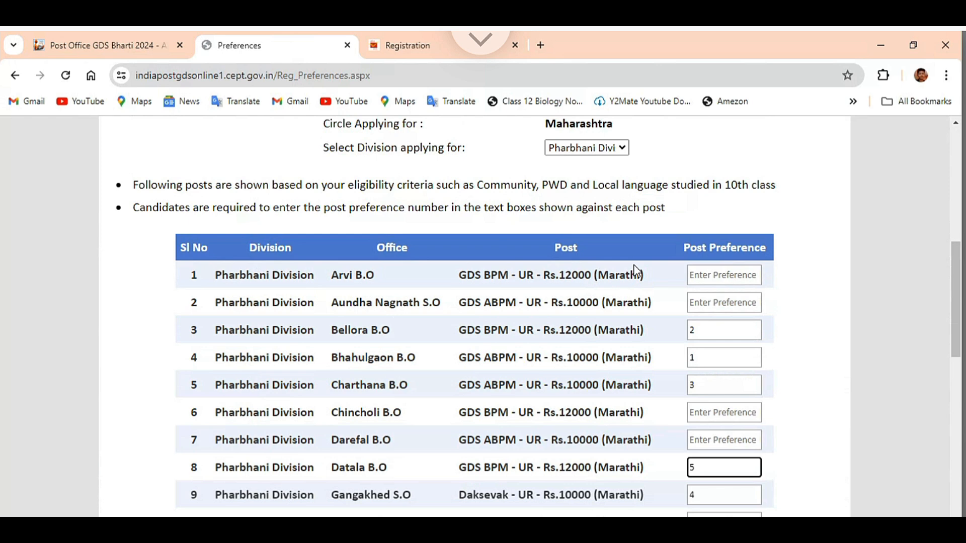
{"action": "scroll", "coordinate": [635, 269], "scroll_direction": "down", "scroll_amount": 2}
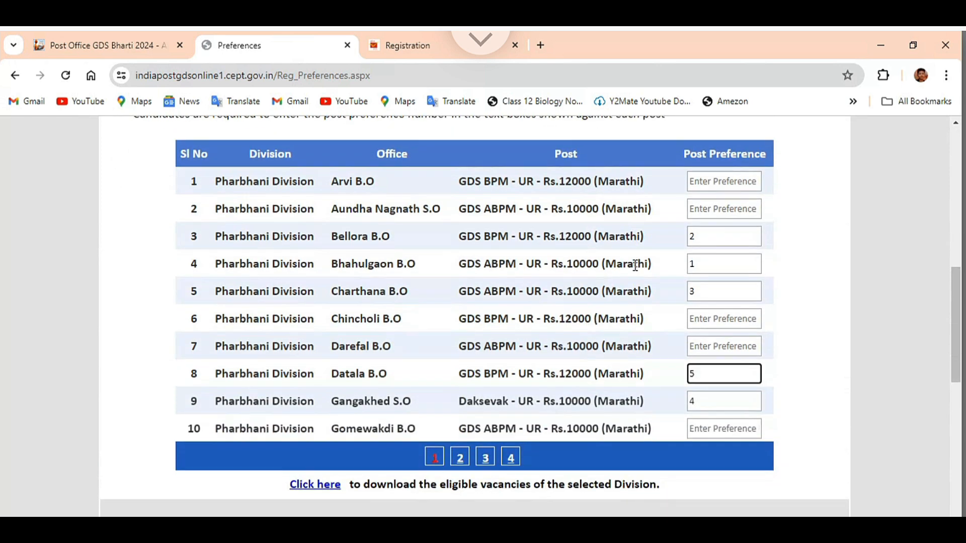
{"action": "key", "text": "shift+Tab"}
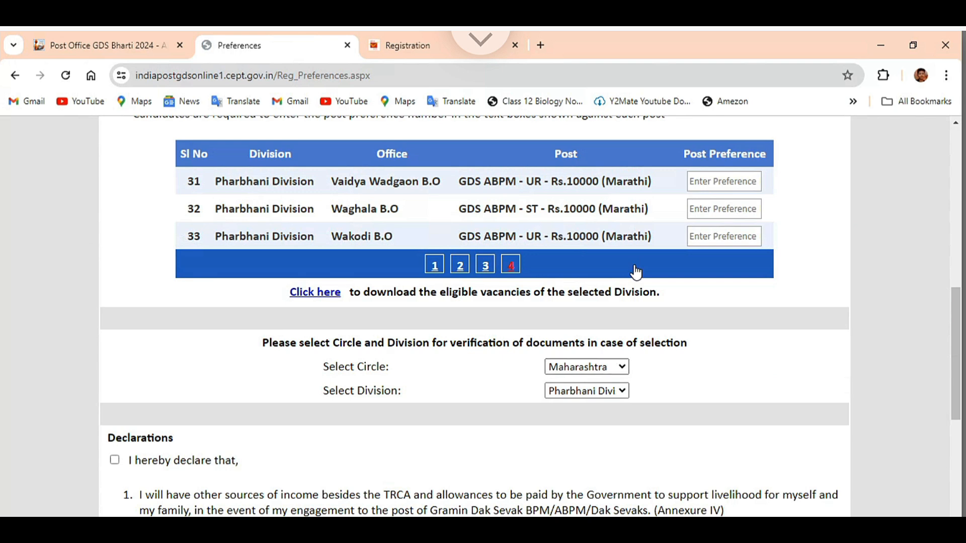
Go back to the first page of the posts table and review the entries.
{"action": "left_click", "coordinate": [635, 268]}
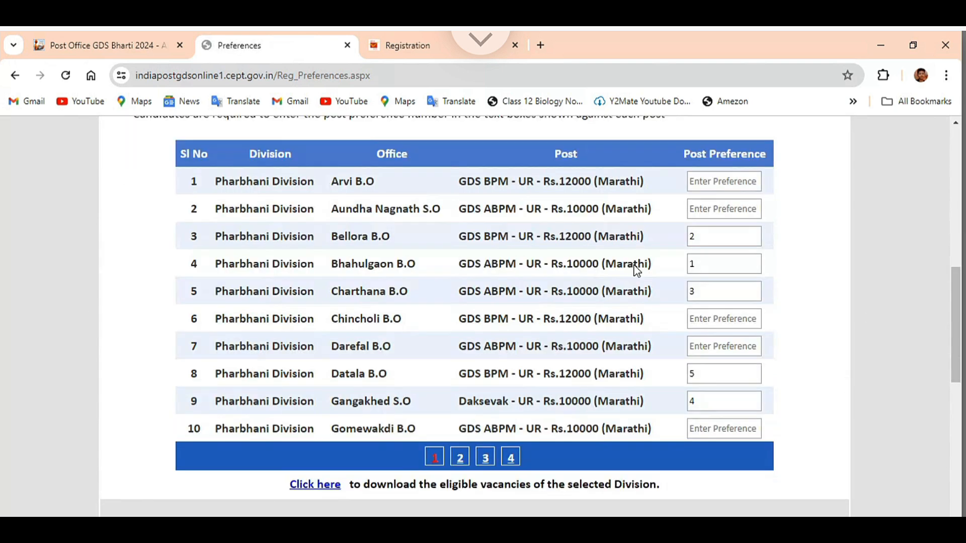
{"action": "scroll", "coordinate": [635, 265], "scroll_direction": "up", "scroll_amount": 1}
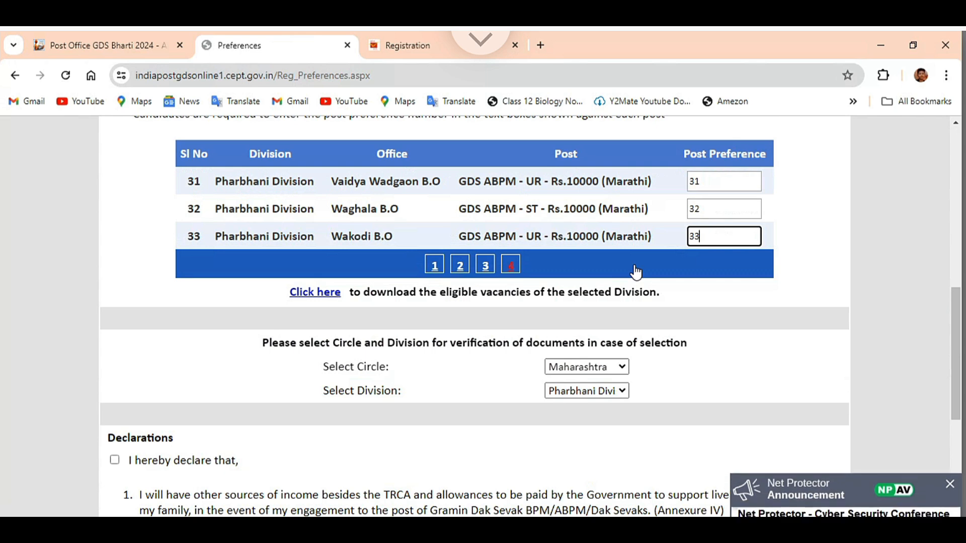
{"action": "left_click", "coordinate": [636, 265]}
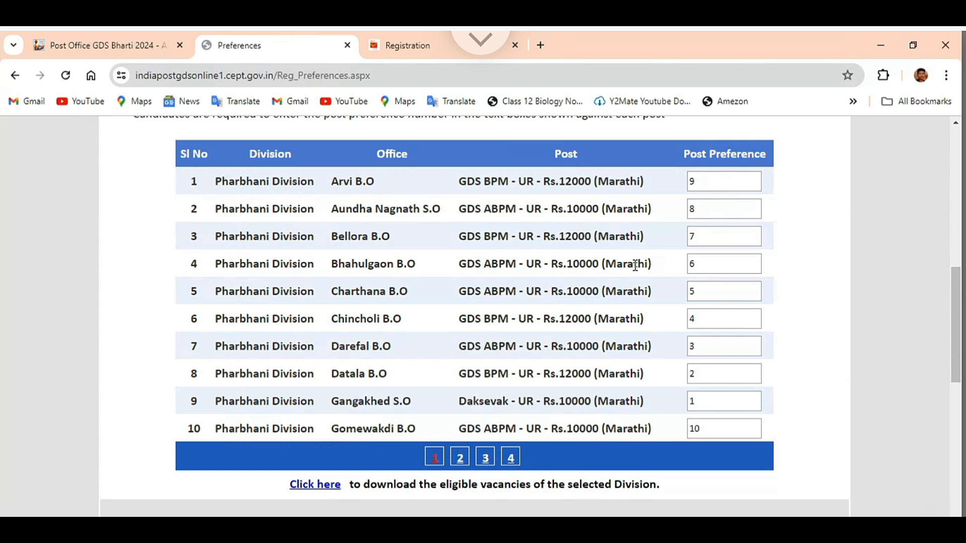
{"action": "scroll", "coordinate": [636, 272], "scroll_direction": "up", "scroll_amount": 2}
{"action": "scroll", "coordinate": [637, 272], "scroll_direction": "down", "scroll_amount": 1}
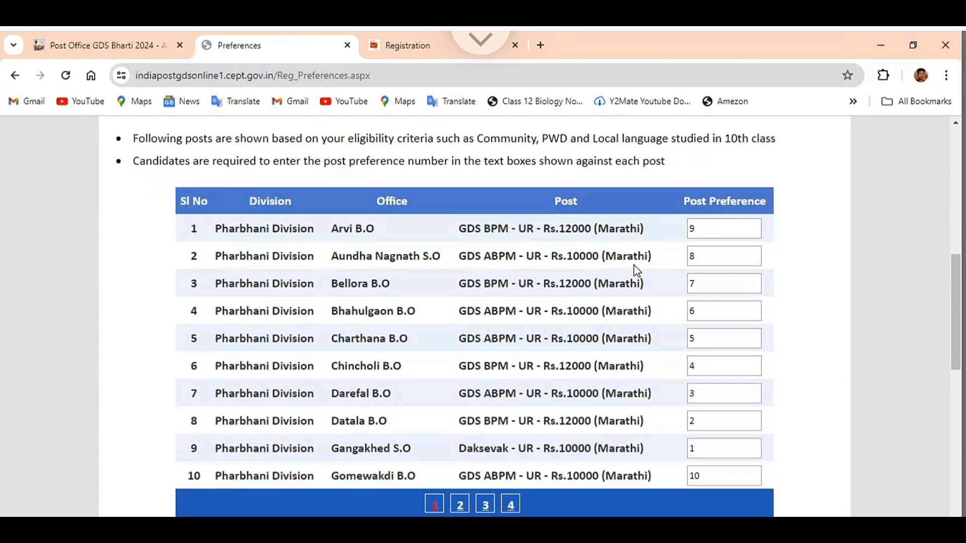
{"action": "scroll", "coordinate": [635, 266], "scroll_direction": "up", "scroll_amount": 2}
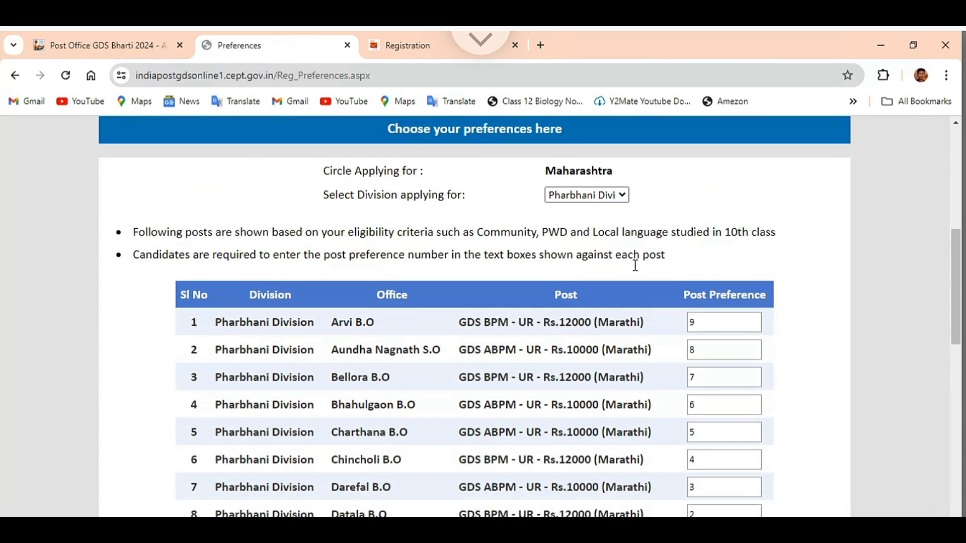
{"action": "scroll", "coordinate": [635, 265], "scroll_direction": "down", "scroll_amount": 1}
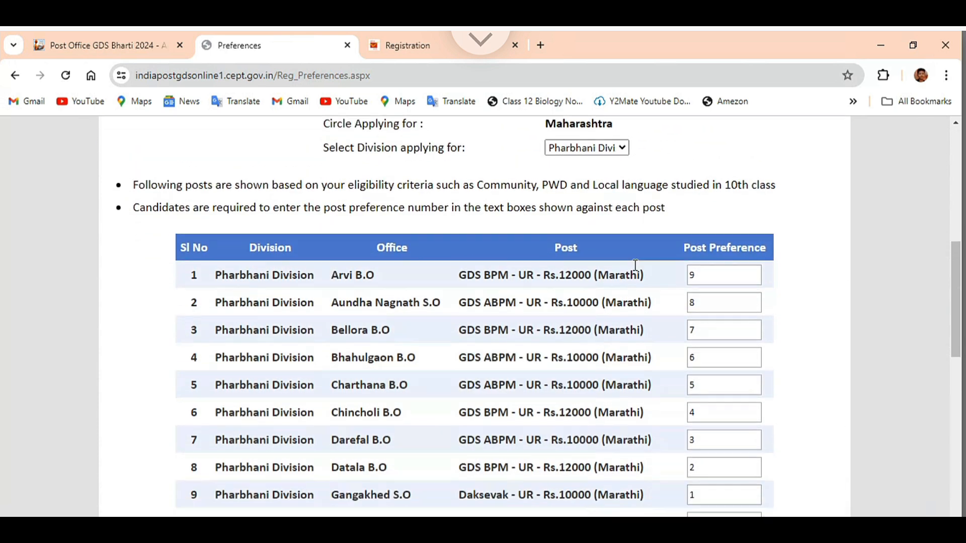
{"action": "scroll", "coordinate": [635, 265], "scroll_direction": "down", "scroll_amount": 3}
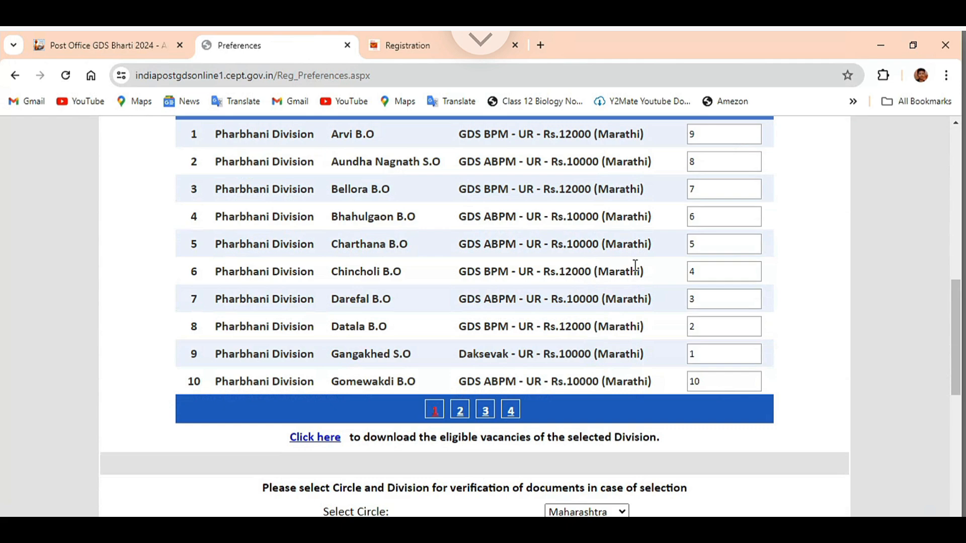
{"action": "scroll", "coordinate": [635, 266], "scroll_direction": "down", "scroll_amount": 5}
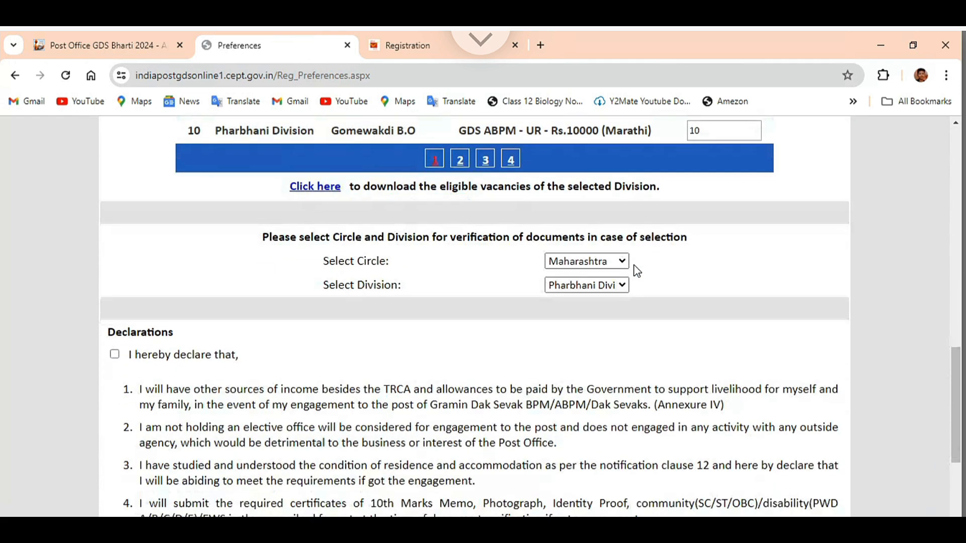
Accept the 'I hereby declare that' declaration and submit with Save & Proceed.
{"action": "scroll", "coordinate": [637, 271], "scroll_direction": "down", "scroll_amount": 3}
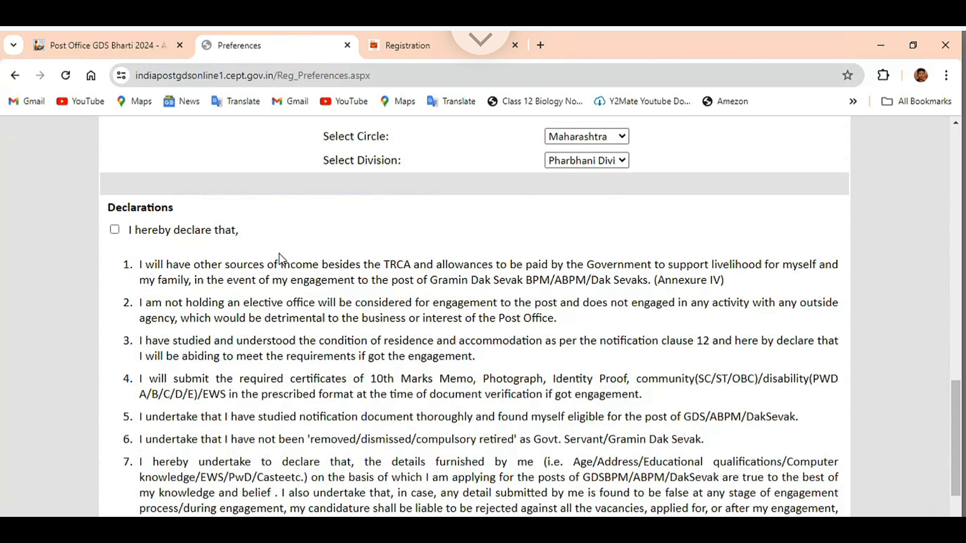
{"action": "left_click", "coordinate": [115, 231]}
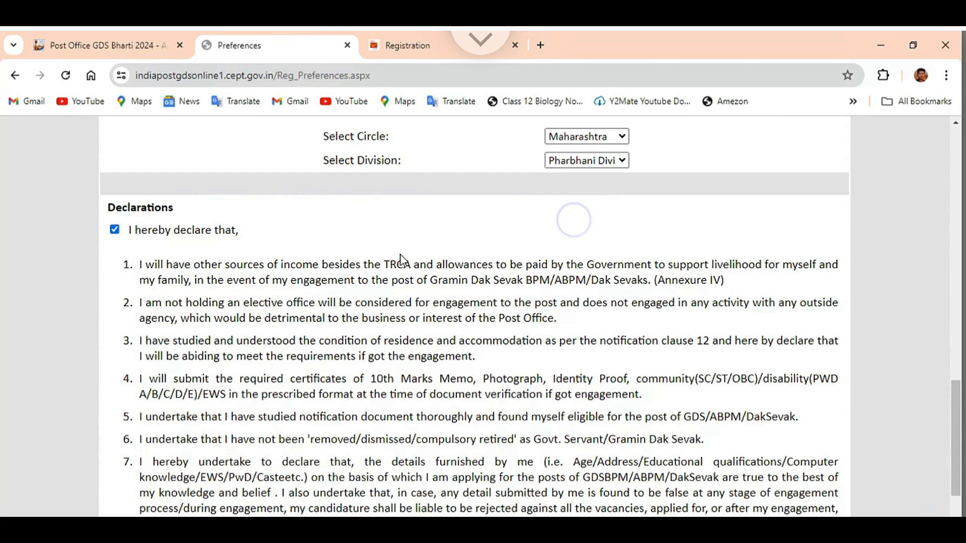
{"action": "scroll", "coordinate": [415, 260], "scroll_direction": "down", "scroll_amount": 3}
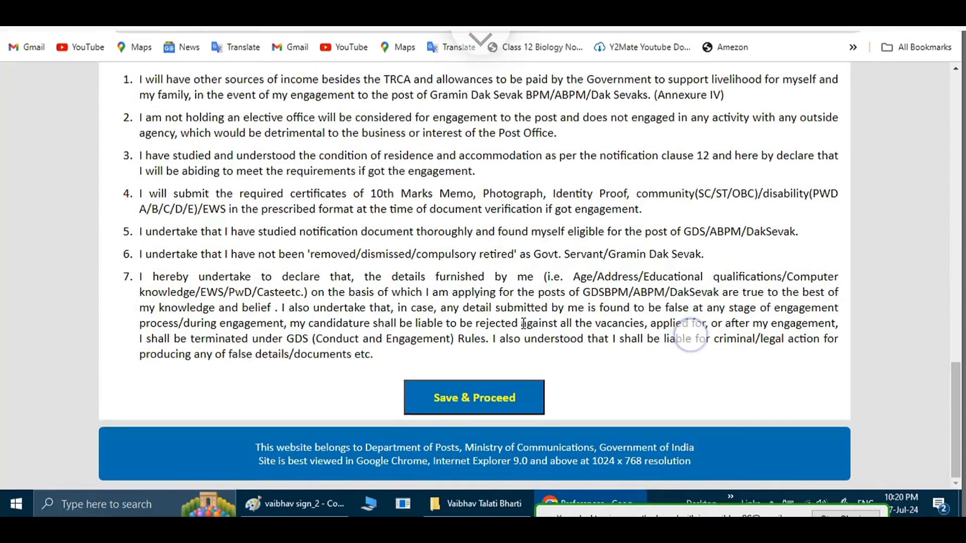
{"action": "left_click", "coordinate": [485, 394]}
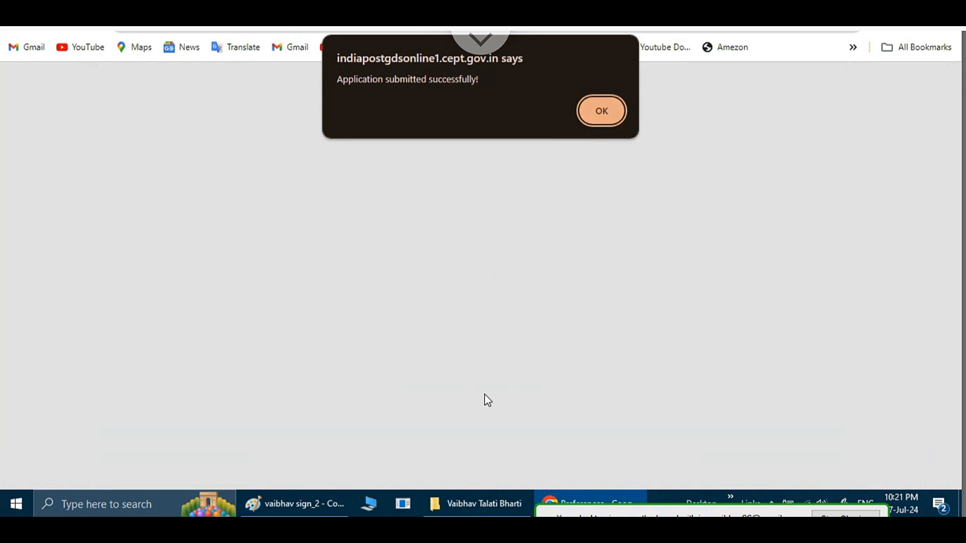
{"action": "key", "text": "Return"}
{"action": "scroll", "coordinate": [484, 395], "scroll_direction": "down", "scroll_amount": 8}
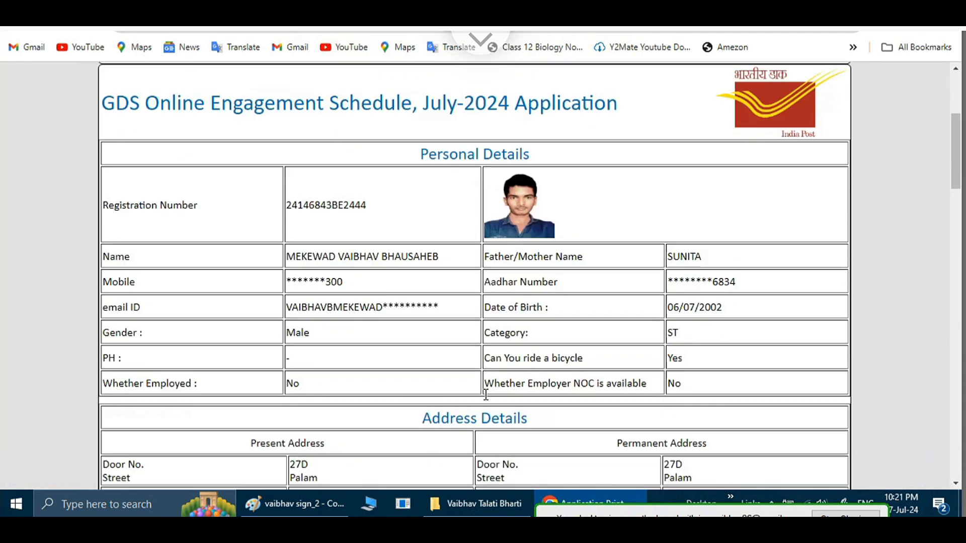
{"action": "scroll", "coordinate": [484, 395], "scroll_direction": "down", "scroll_amount": 20}
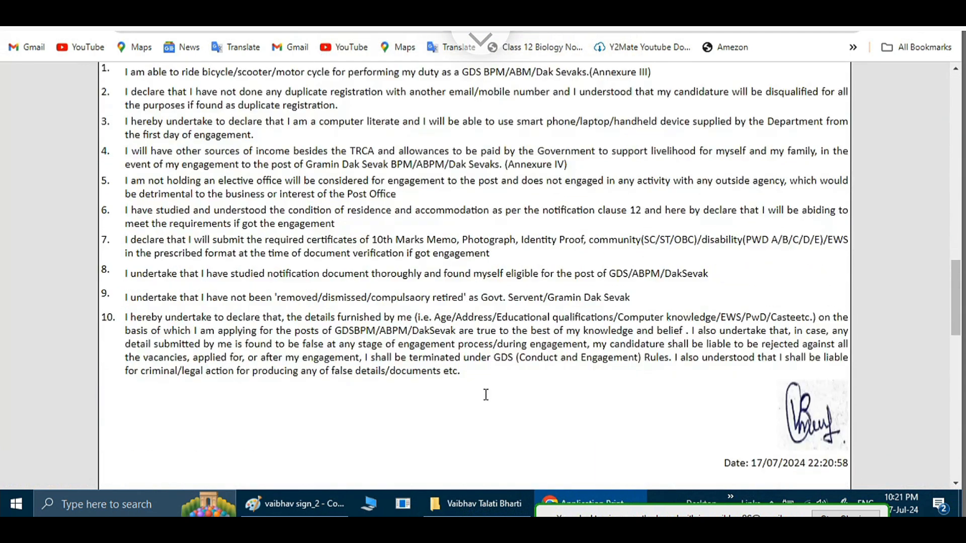
{"action": "scroll", "coordinate": [486, 395], "scroll_direction": "down", "scroll_amount": 6}
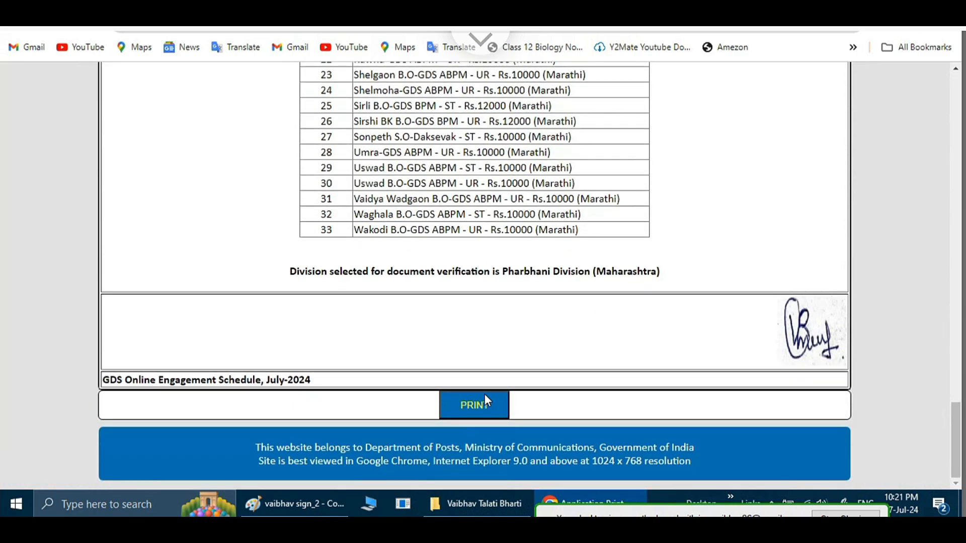
{"action": "scroll", "coordinate": [484, 394], "scroll_direction": "up", "scroll_amount": 10}
{"action": "scroll", "coordinate": [485, 395], "scroll_direction": "up", "scroll_amount": 10}
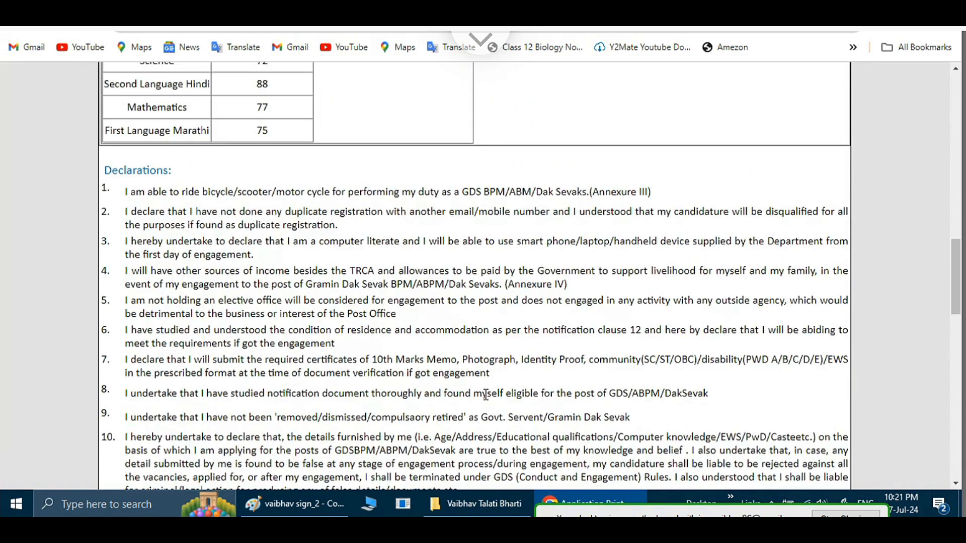
{"action": "scroll", "coordinate": [484, 394], "scroll_direction": "down", "scroll_amount": 10}
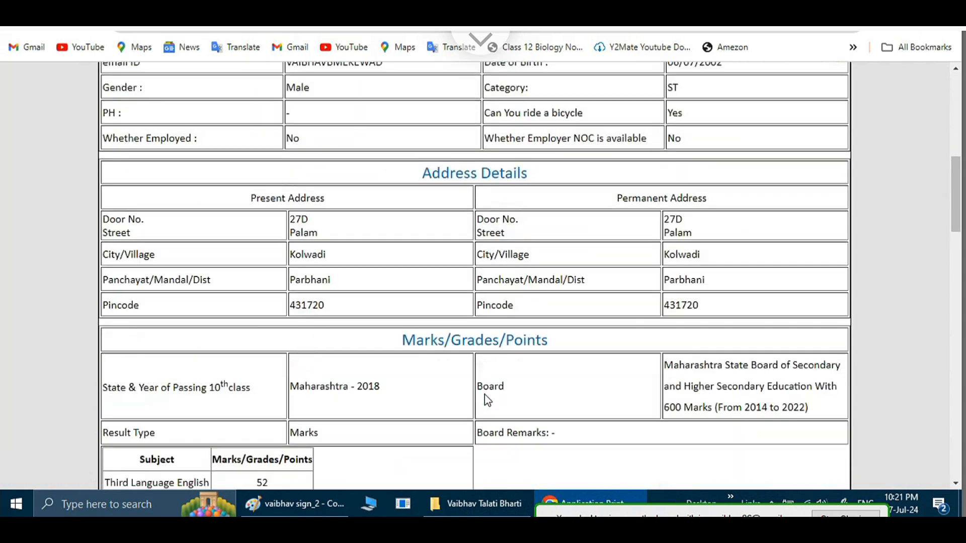
{"action": "scroll", "coordinate": [485, 394], "scroll_direction": "down", "scroll_amount": 10}
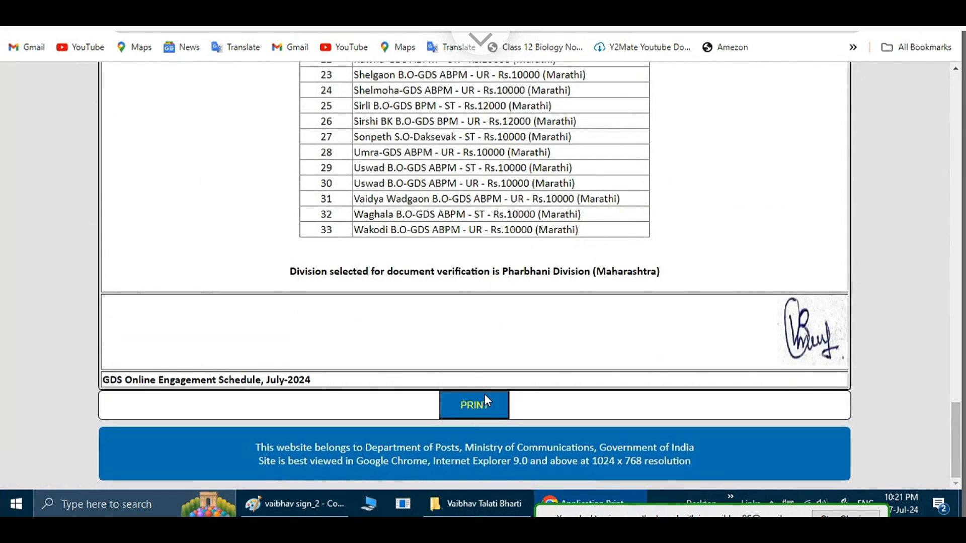
{"action": "left_click", "coordinate": [485, 397]}
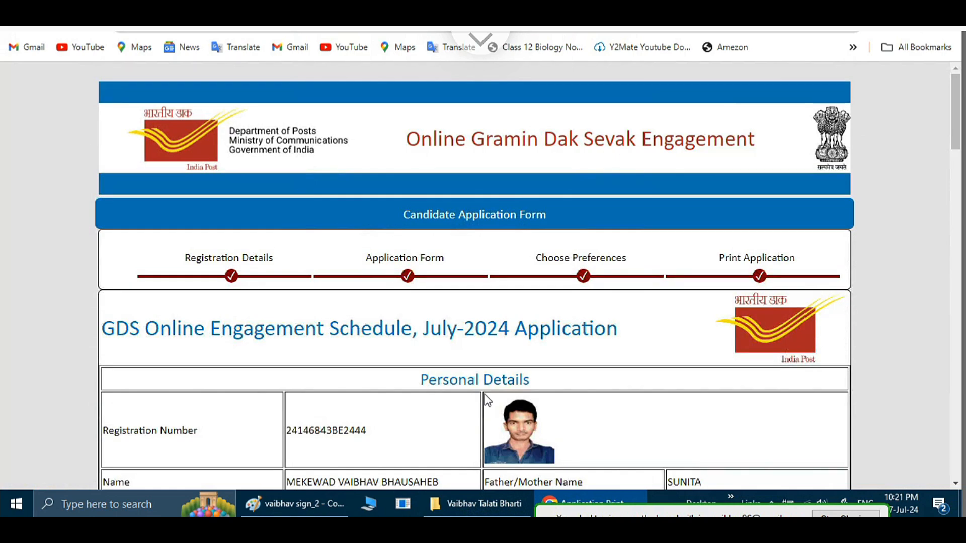
{"action": "scroll", "coordinate": [484, 394], "scroll_direction": "down", "scroll_amount": 15}
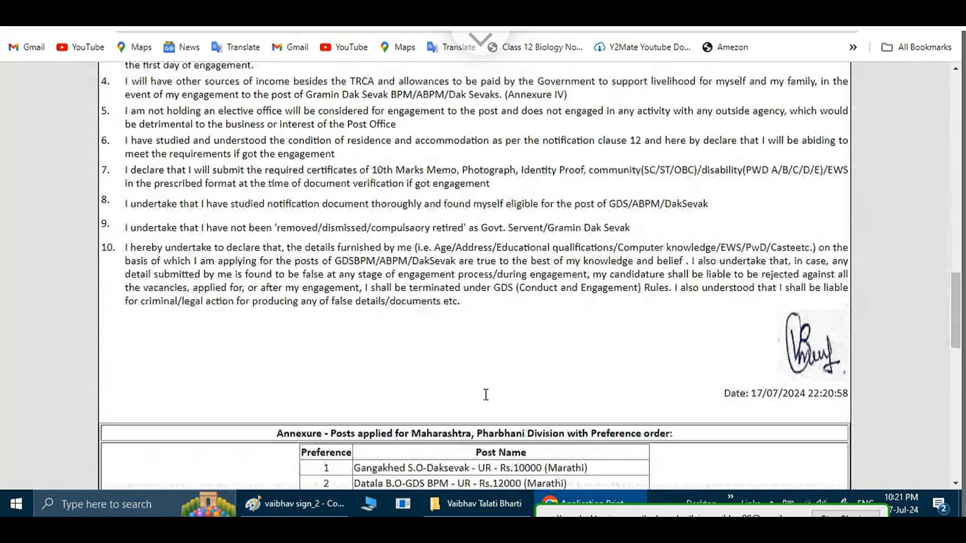
{"action": "scroll", "coordinate": [484, 395], "scroll_direction": "down", "scroll_amount": 3}
Try printing to the EPSON L3110, dismiss its Not ready warning, and reopen print settings.
{"action": "left_click", "coordinate": [485, 396]}
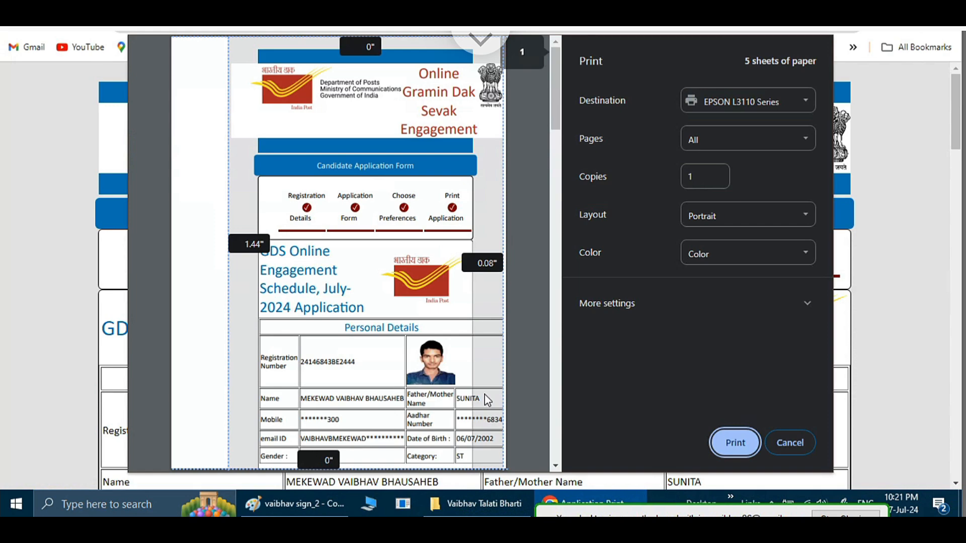
{"action": "scroll", "coordinate": [485, 394], "scroll_direction": "down", "scroll_amount": 20}
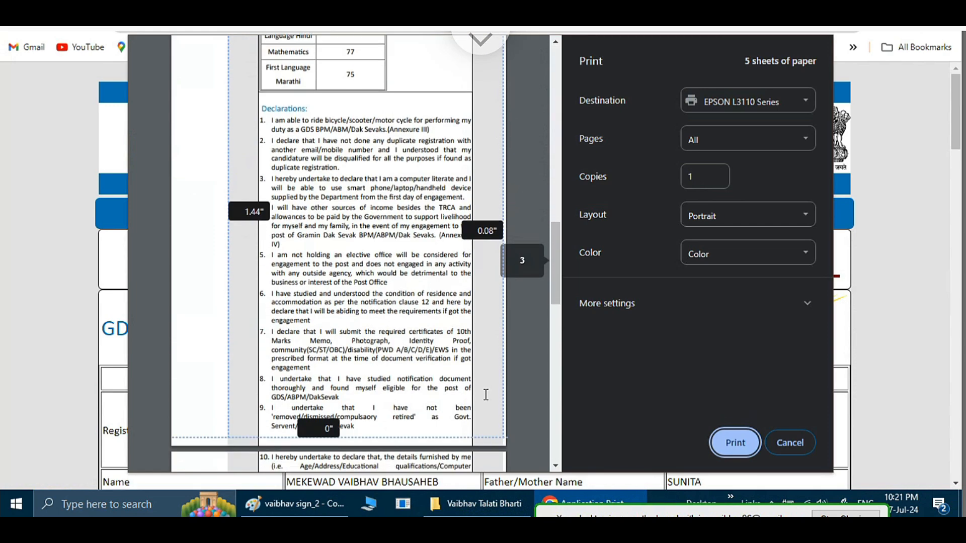
{"action": "scroll", "coordinate": [485, 394], "scroll_direction": "down", "scroll_amount": 5}
{"action": "key", "text": "Return"}
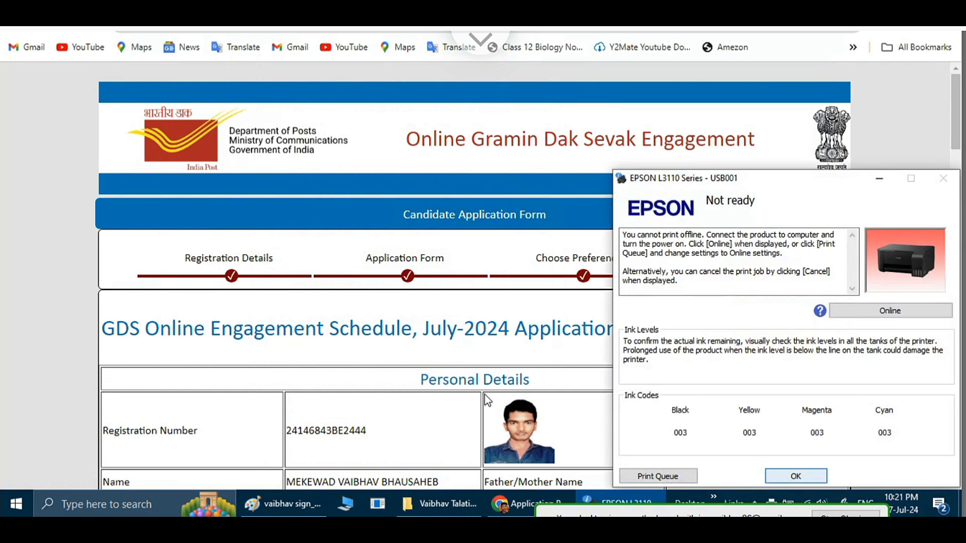
{"action": "key", "text": "Return"}
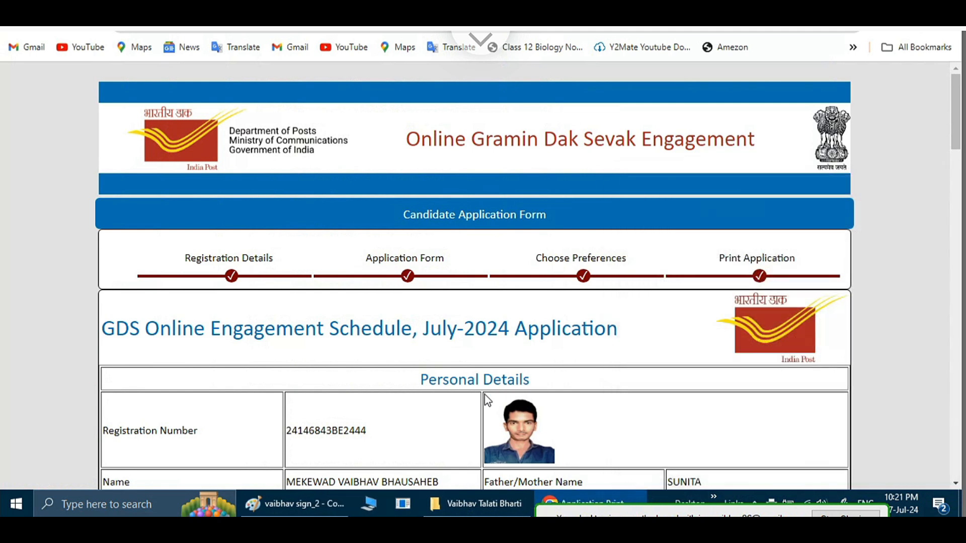
{"action": "key", "text": "ctrl+p"}
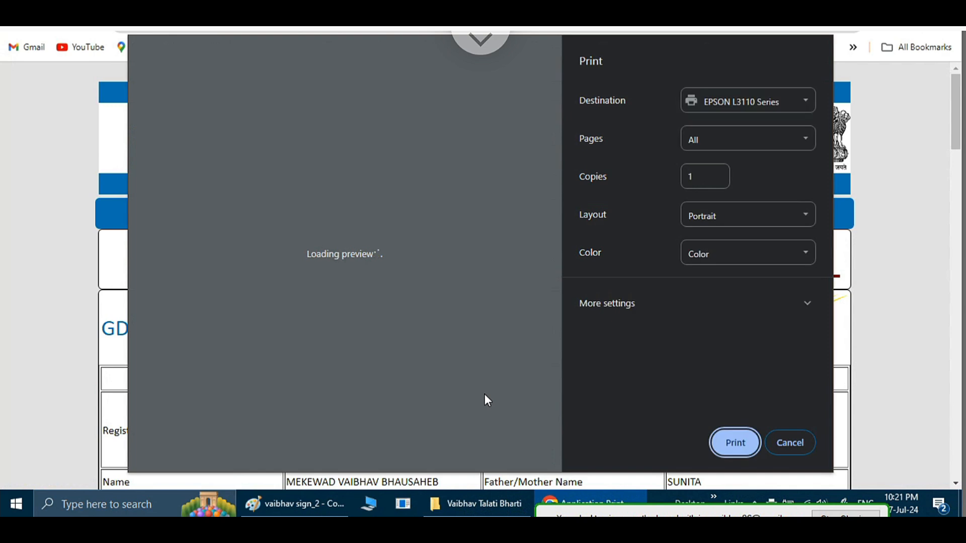
Print the 8-page application to Save as PDF in Landscape layout.
{"action": "left_click", "coordinate": [748, 100]}
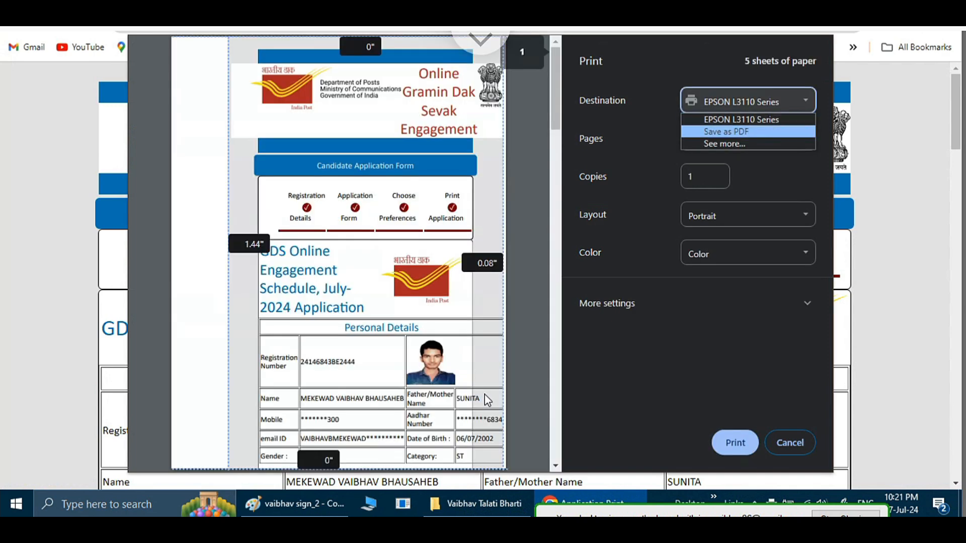
{"action": "key", "text": "Return"}
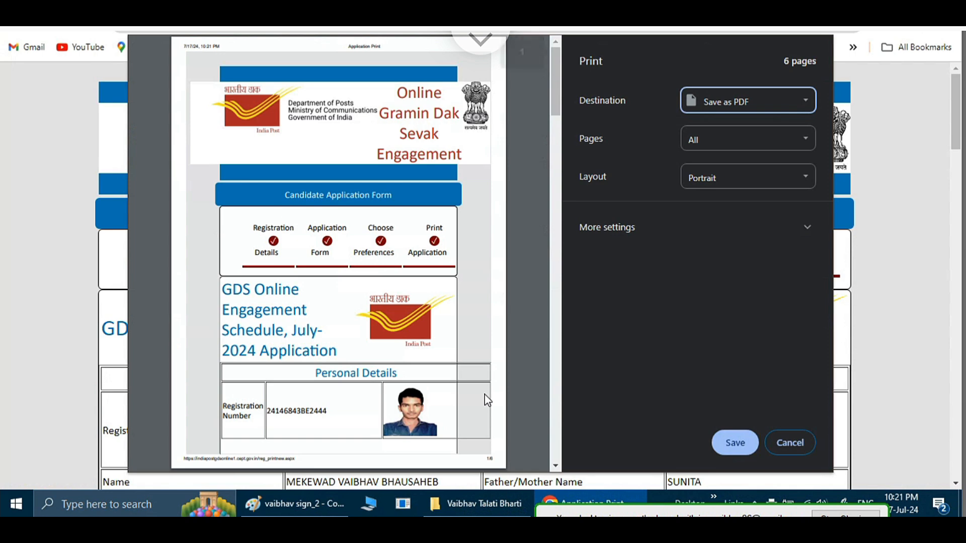
{"action": "key", "text": "Tab"}
{"action": "key", "text": "Tab"}
{"action": "key", "text": "space"}
{"action": "key", "text": "Down"}
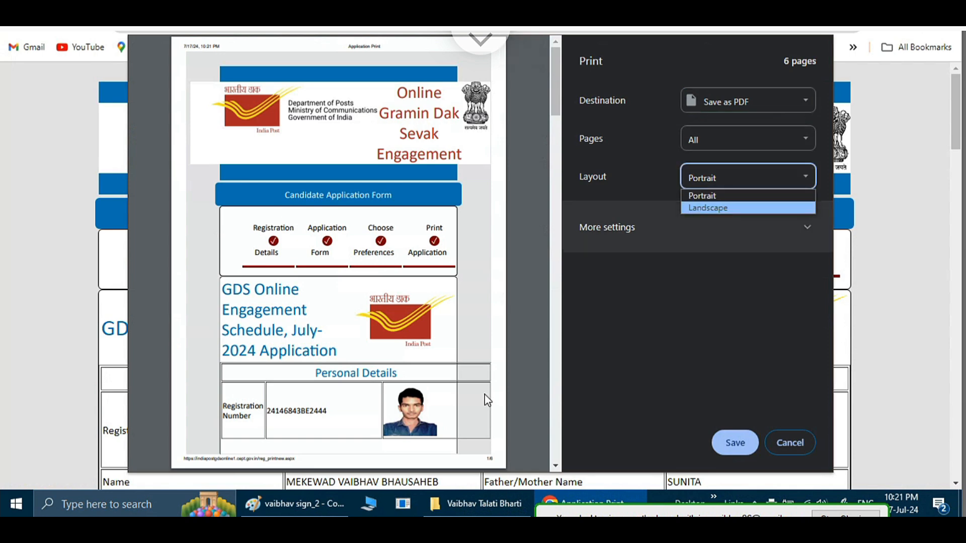
{"action": "key", "text": "Return"}
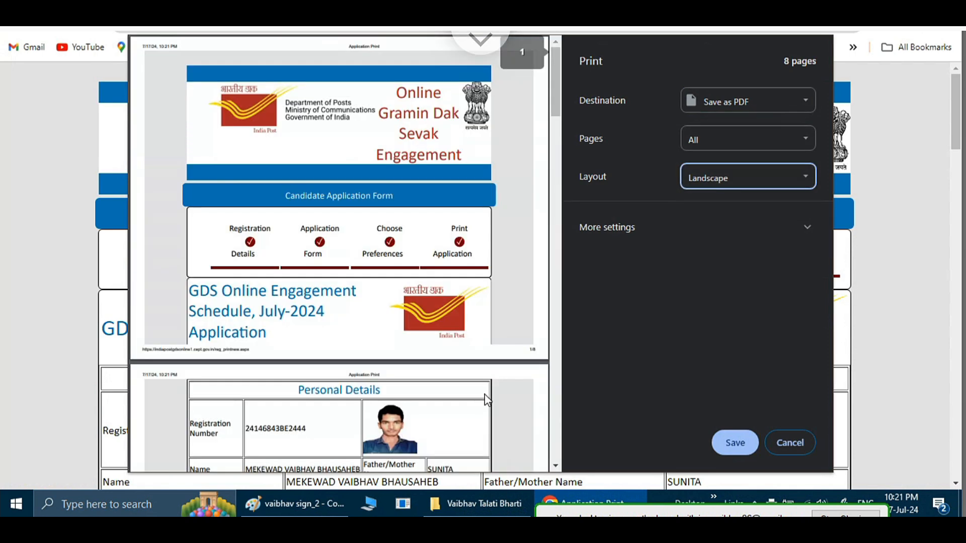
{"action": "scroll", "coordinate": [484, 394], "scroll_direction": "down", "scroll_amount": 8}
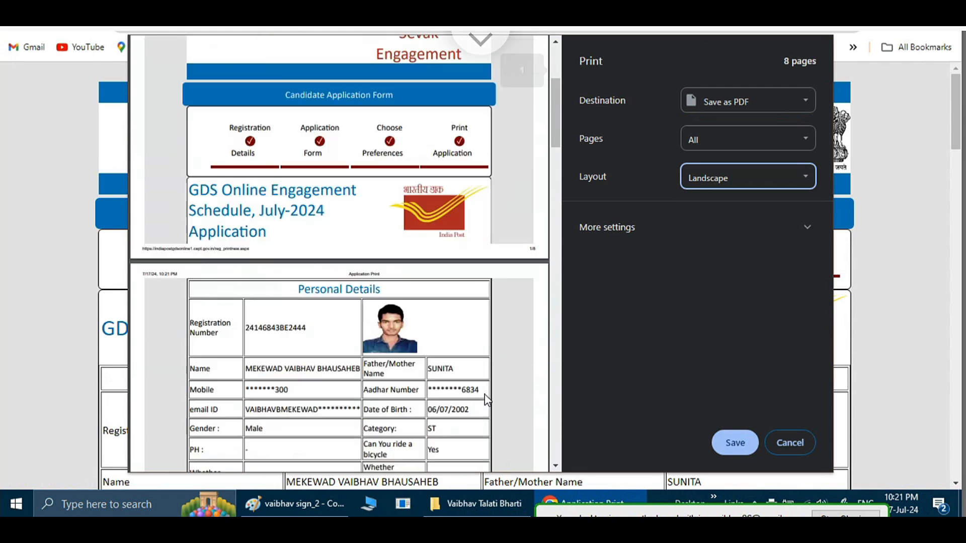
{"action": "scroll", "coordinate": [484, 395], "scroll_direction": "down", "scroll_amount": 3}
{"action": "key", "text": "Return"}
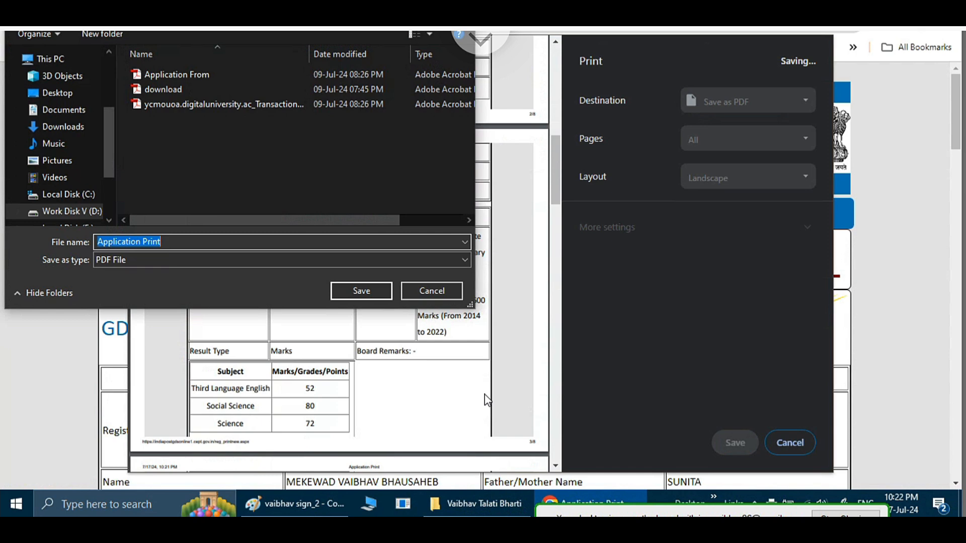
In the Save As dialog, go up to the parent folder and open Post Bharti.
{"action": "left_click", "coordinate": [89, 14]}
{"action": "left_click", "coordinate": [143, 14]}
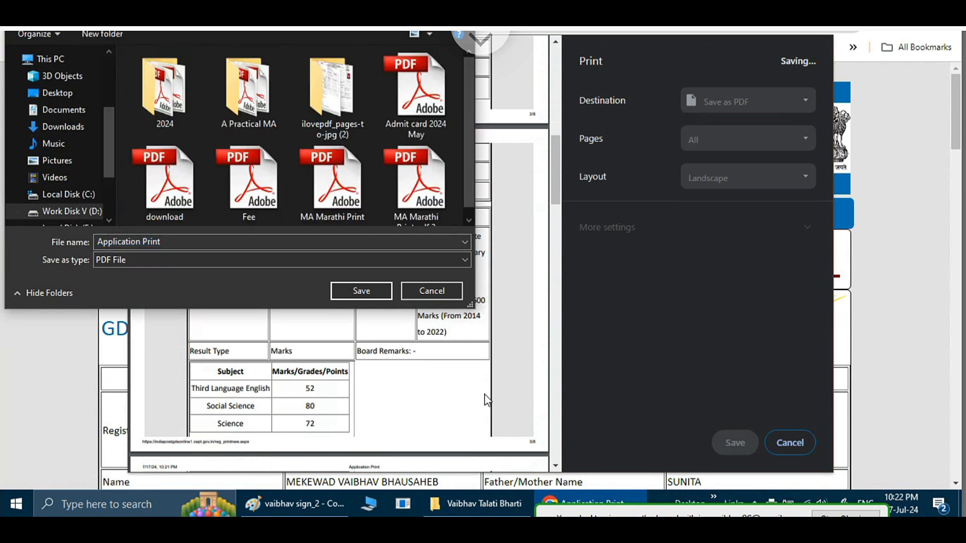
{"action": "scroll", "coordinate": [192, 161], "scroll_direction": "down", "scroll_amount": 10}
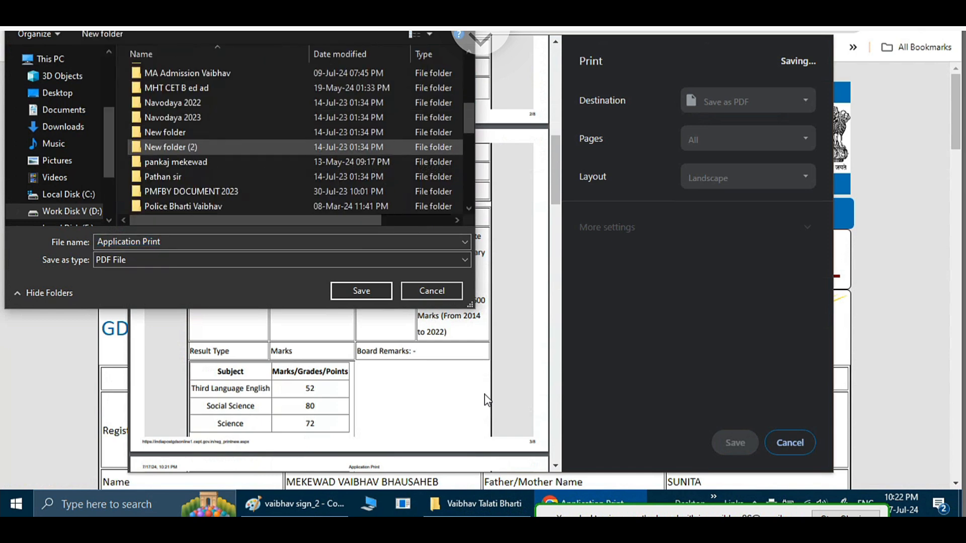
{"action": "scroll", "coordinate": [201, 181], "scroll_direction": "down", "scroll_amount": 3}
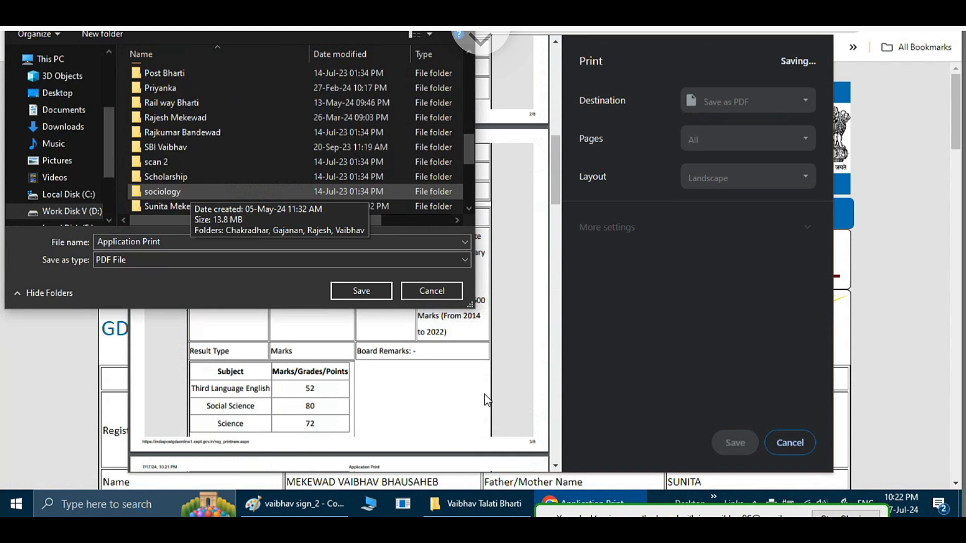
{"action": "scroll", "coordinate": [191, 191], "scroll_direction": "down", "scroll_amount": 3}
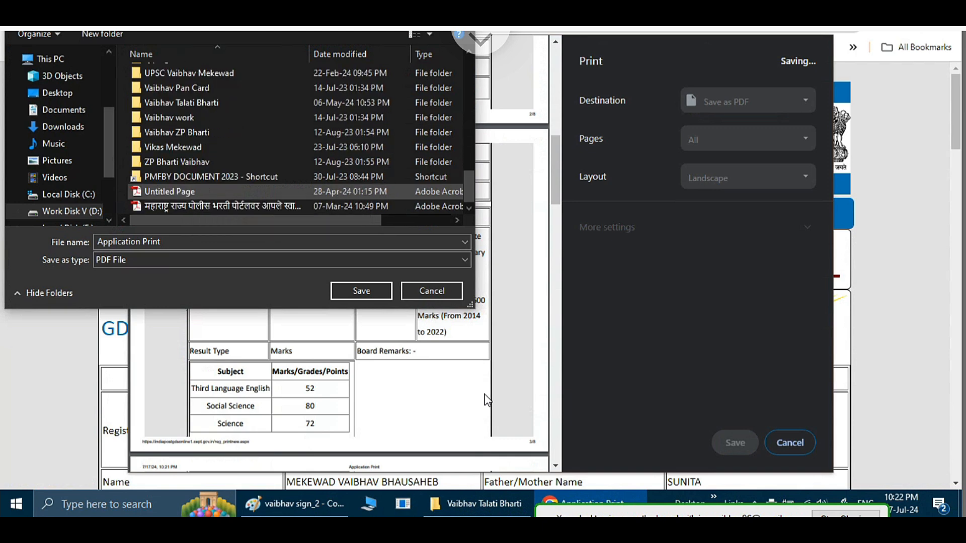
{"action": "scroll", "coordinate": [191, 191], "scroll_direction": "up", "scroll_amount": 1}
{"action": "scroll", "coordinate": [192, 173], "scroll_direction": "up", "scroll_amount": 3}
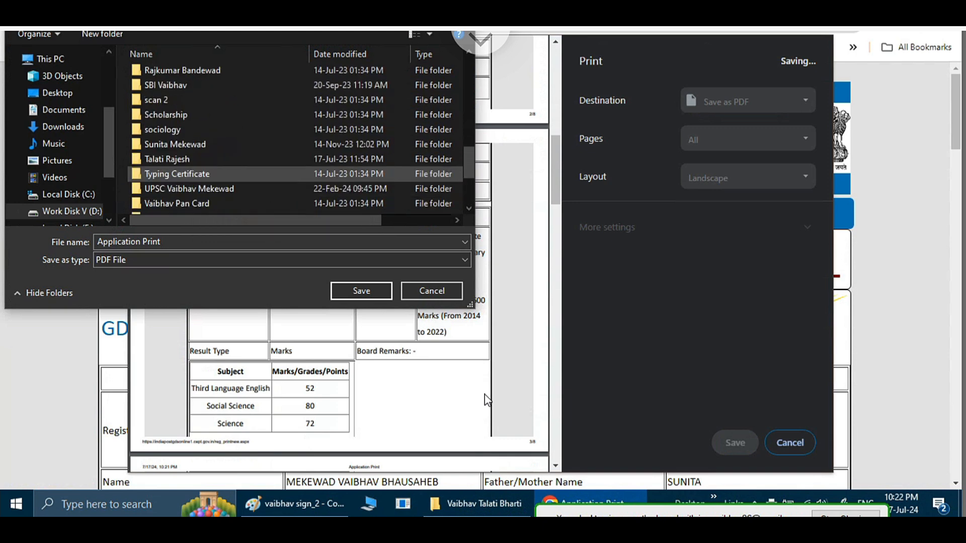
{"action": "scroll", "coordinate": [191, 173], "scroll_direction": "up", "scroll_amount": 2}
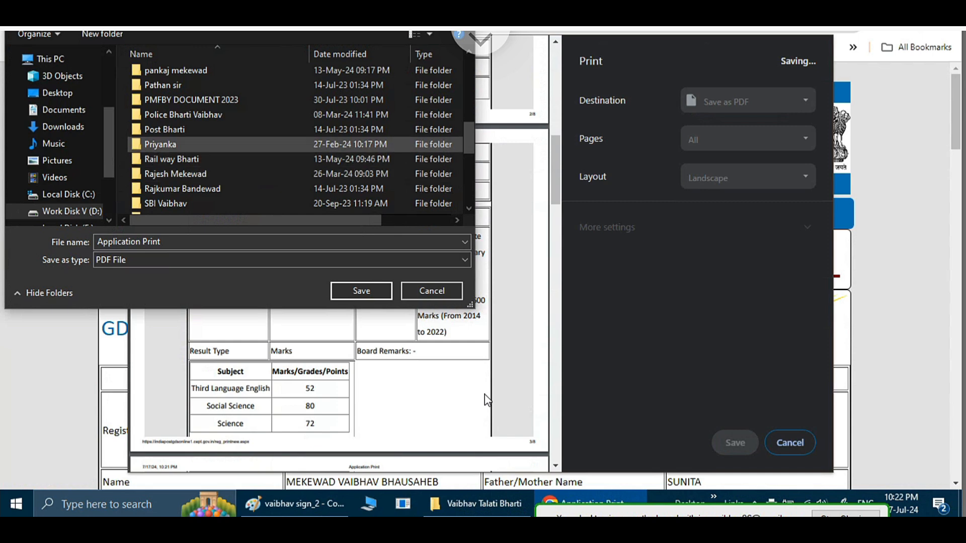
{"action": "left_click", "coordinate": [191, 129]}
{"action": "key", "text": "Return"}
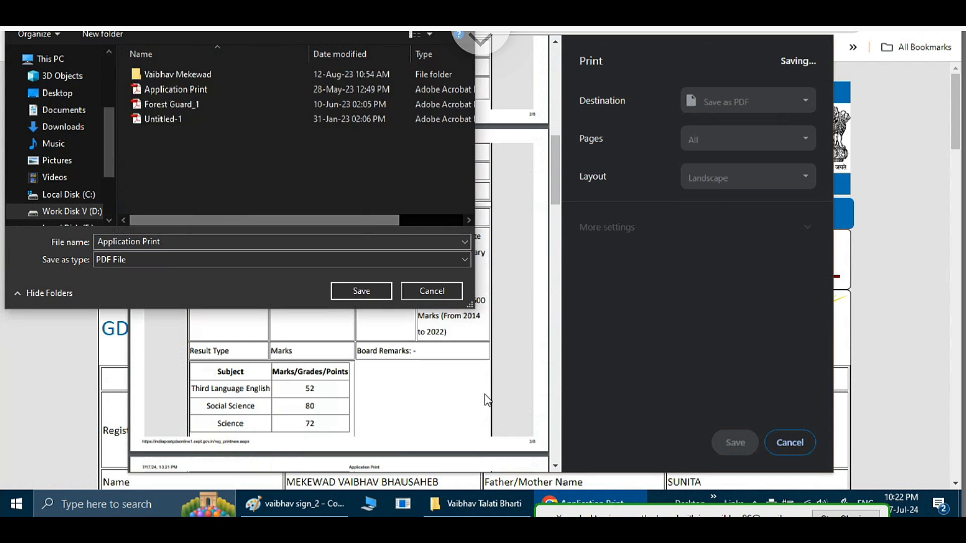
Create a new folder named 2024 in Post Bharti, open it, and save the PDF there.
{"action": "key", "text": "ctrl+shift+n"}
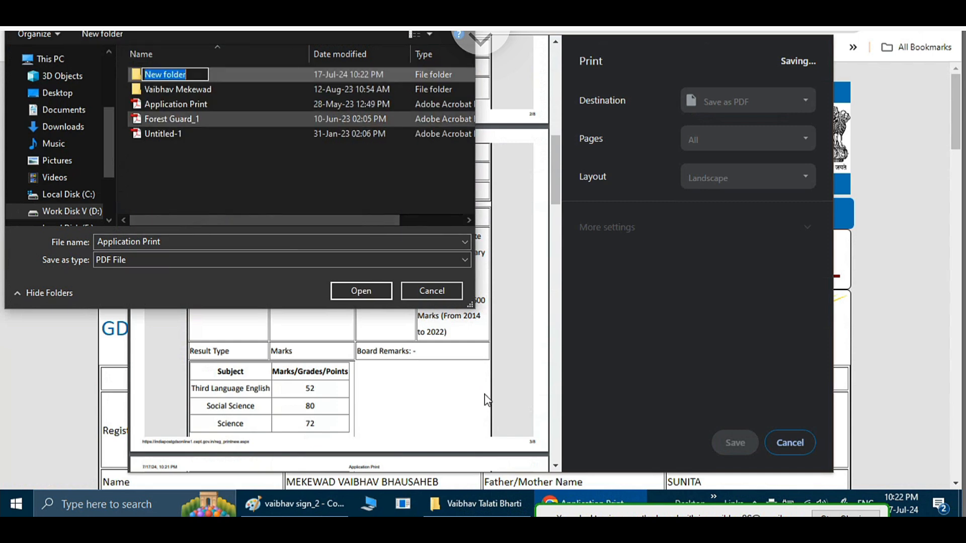
{"action": "type", "text": "2024"}
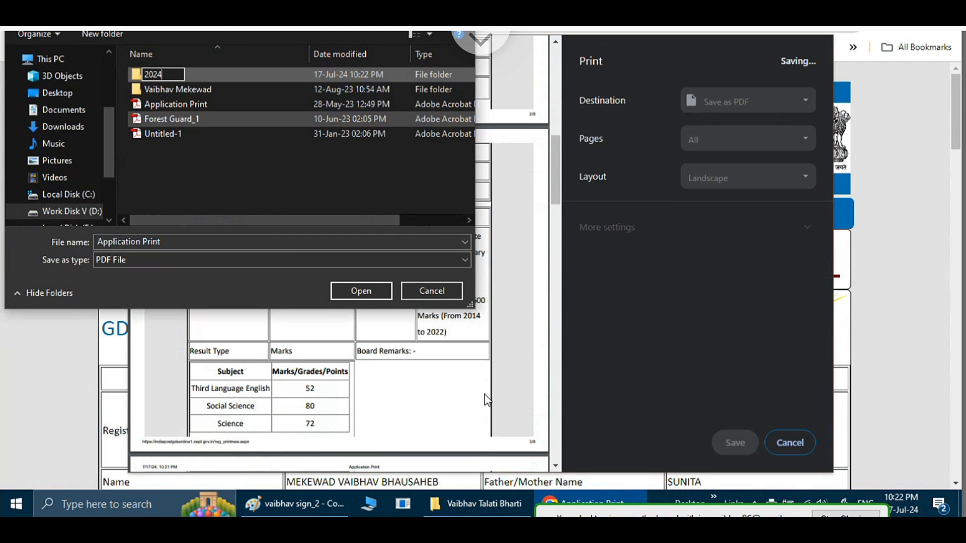
{"action": "key", "text": "Return"}
{"action": "key", "text": "Return"}
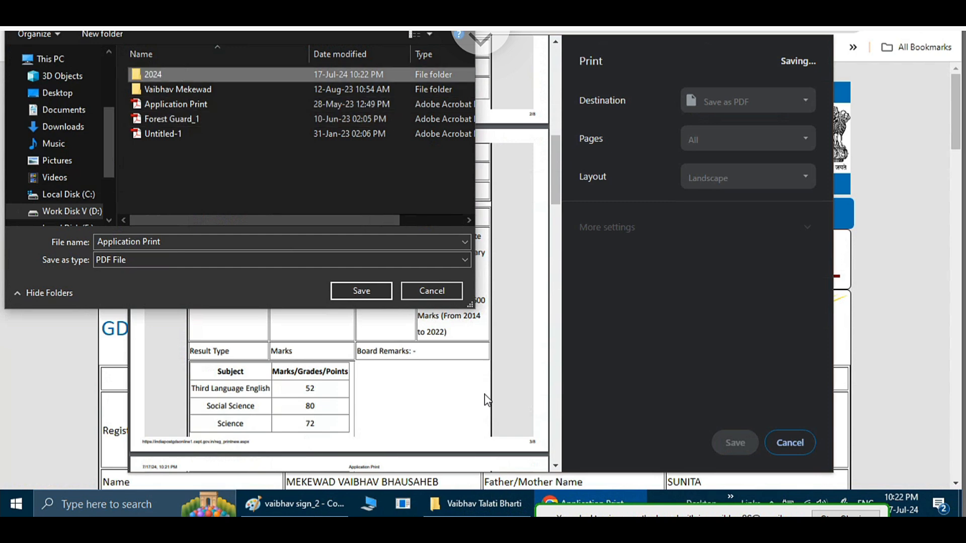
{"action": "key", "text": "Return"}
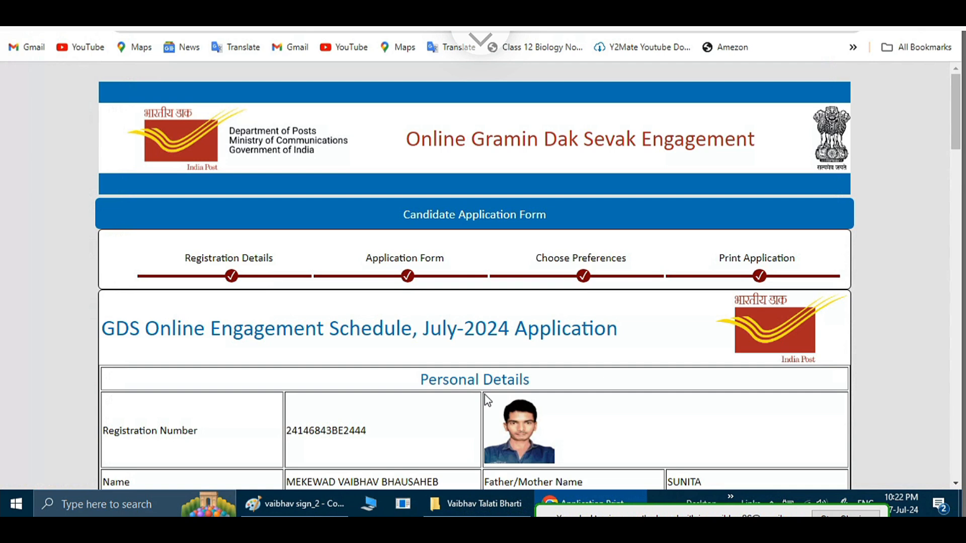
{"action": "scroll", "coordinate": [485, 395], "scroll_direction": "down", "scroll_amount": 3}
{"action": "scroll", "coordinate": [484, 394], "scroll_direction": "up", "scroll_amount": 4}
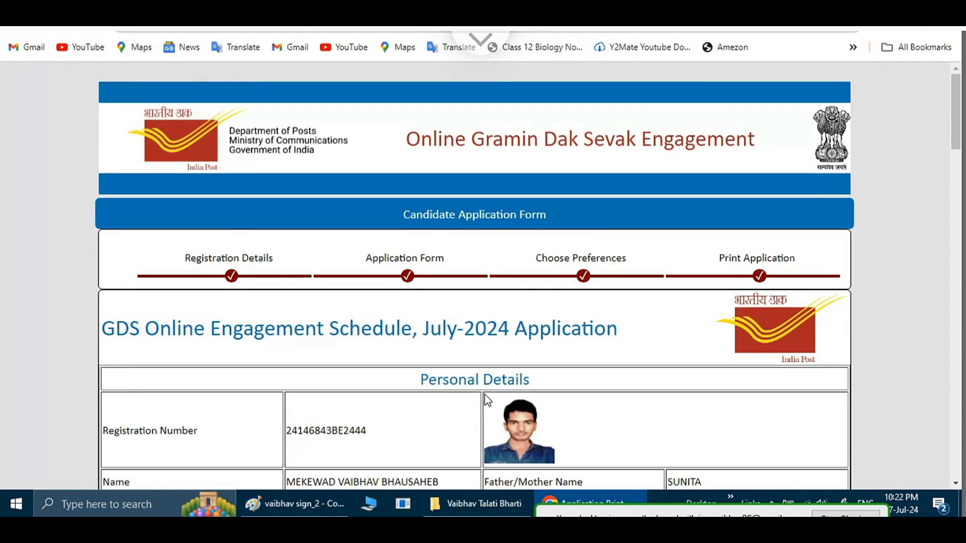